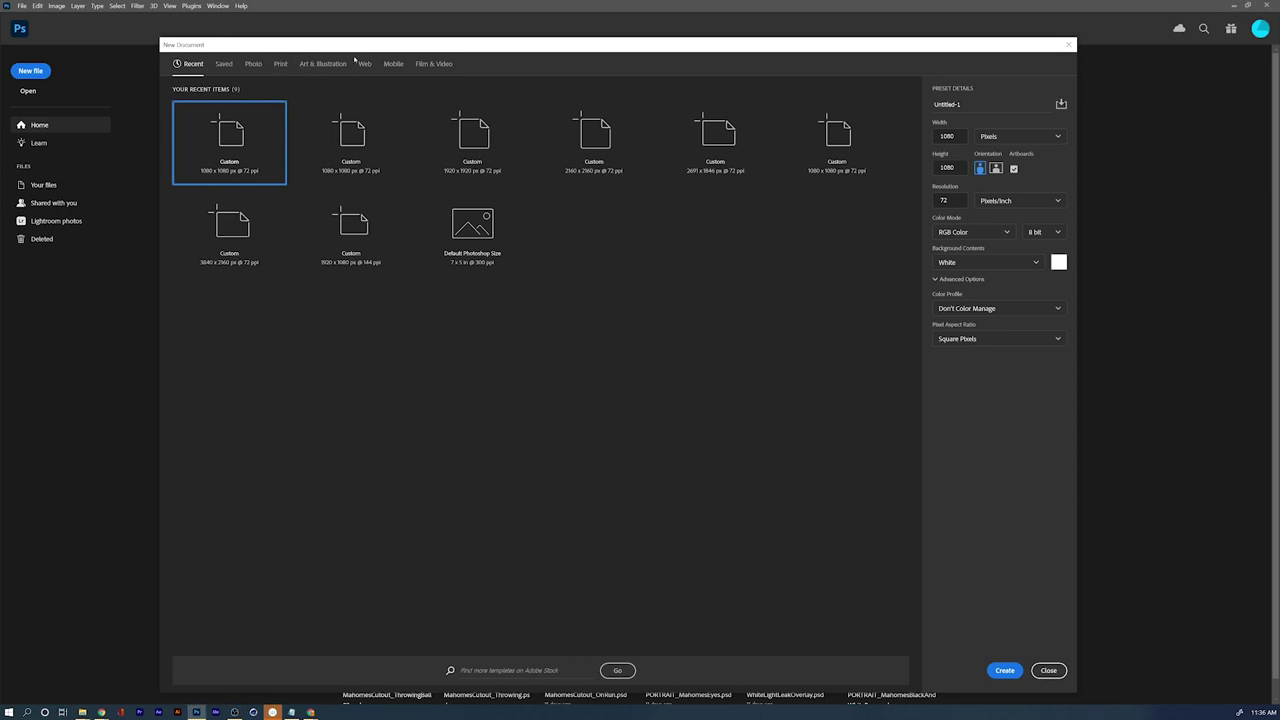
# Step: Create a 1080 × 1080 px Art & Illustration document with Artboards enabled
pyautogui.click(316, 64)
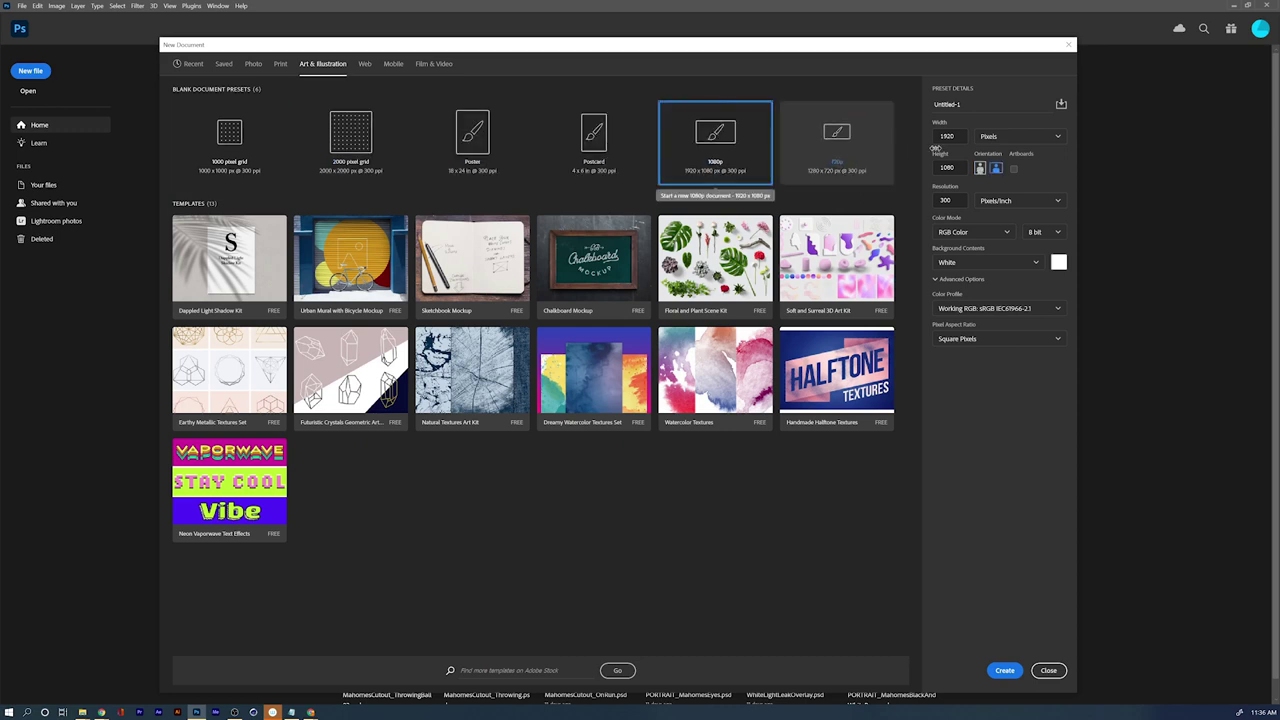
pyautogui.write('10')
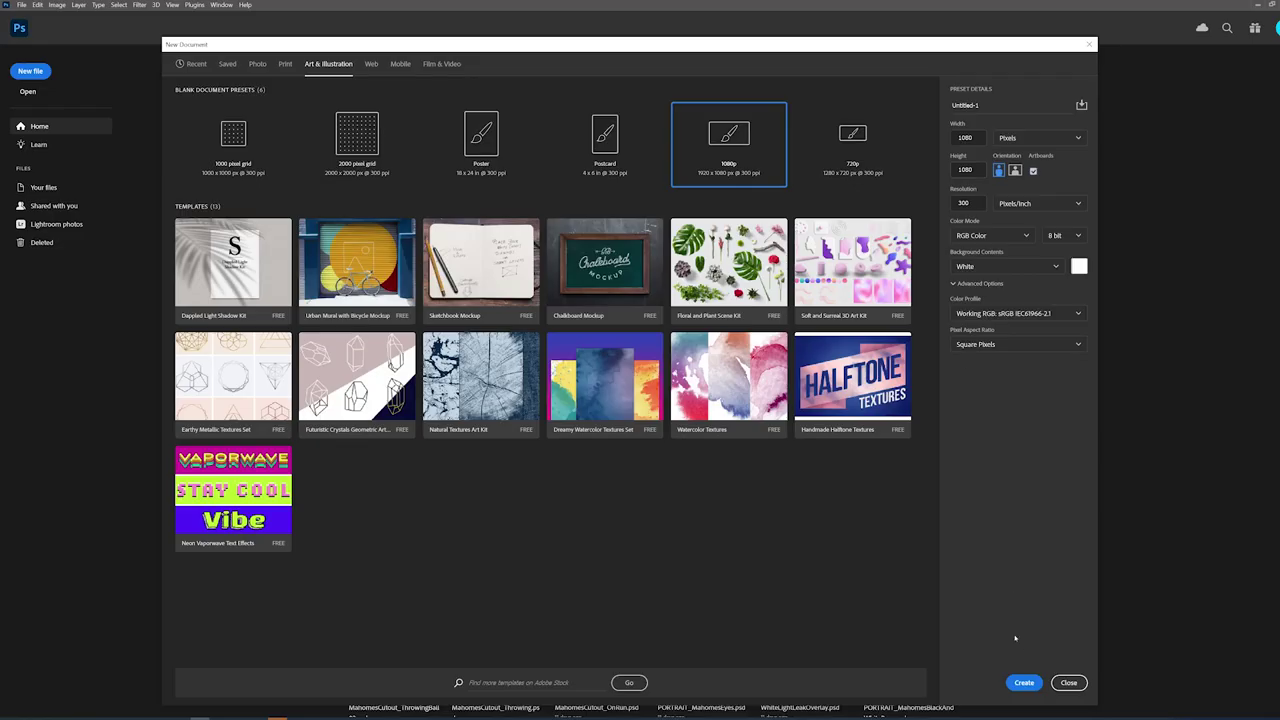
pyautogui.click(1024, 683)
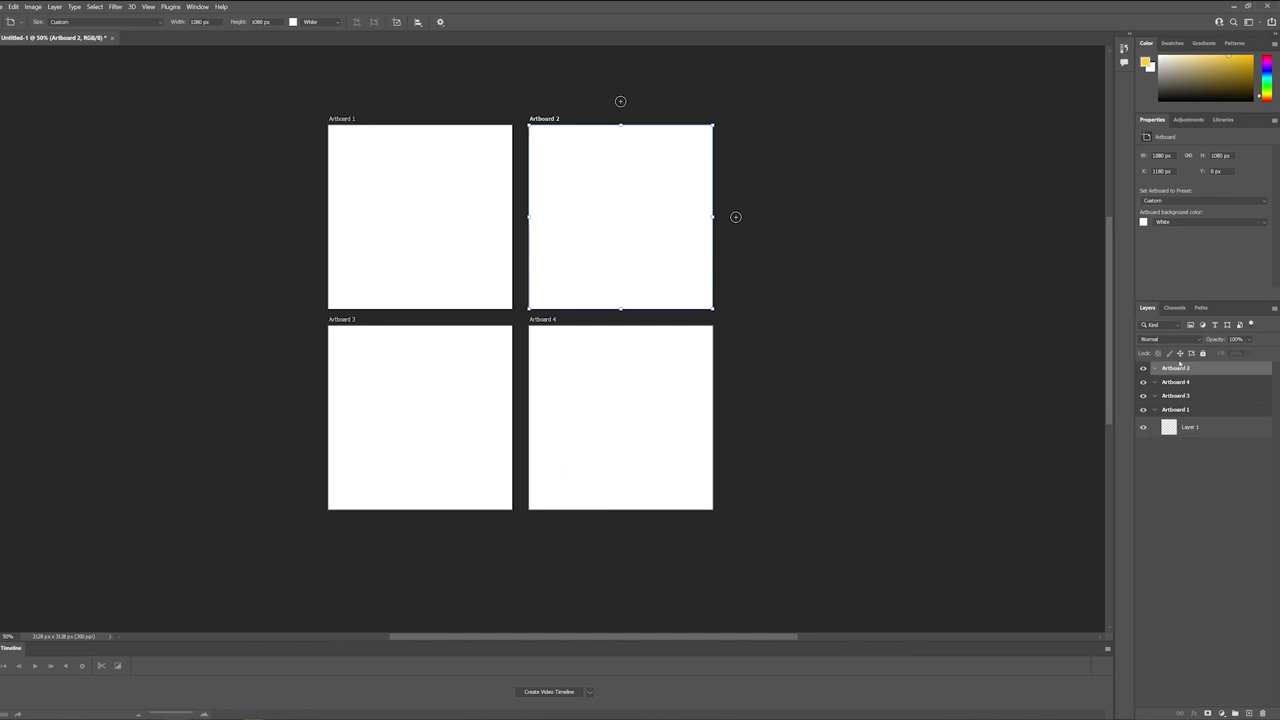
# Step: Move Artboard 2 above Artboard 1, select Artboard 1, and ready the Rectangle tool
pyautogui.moveTo(1177, 369); pyautogui.dragTo(1181, 404)
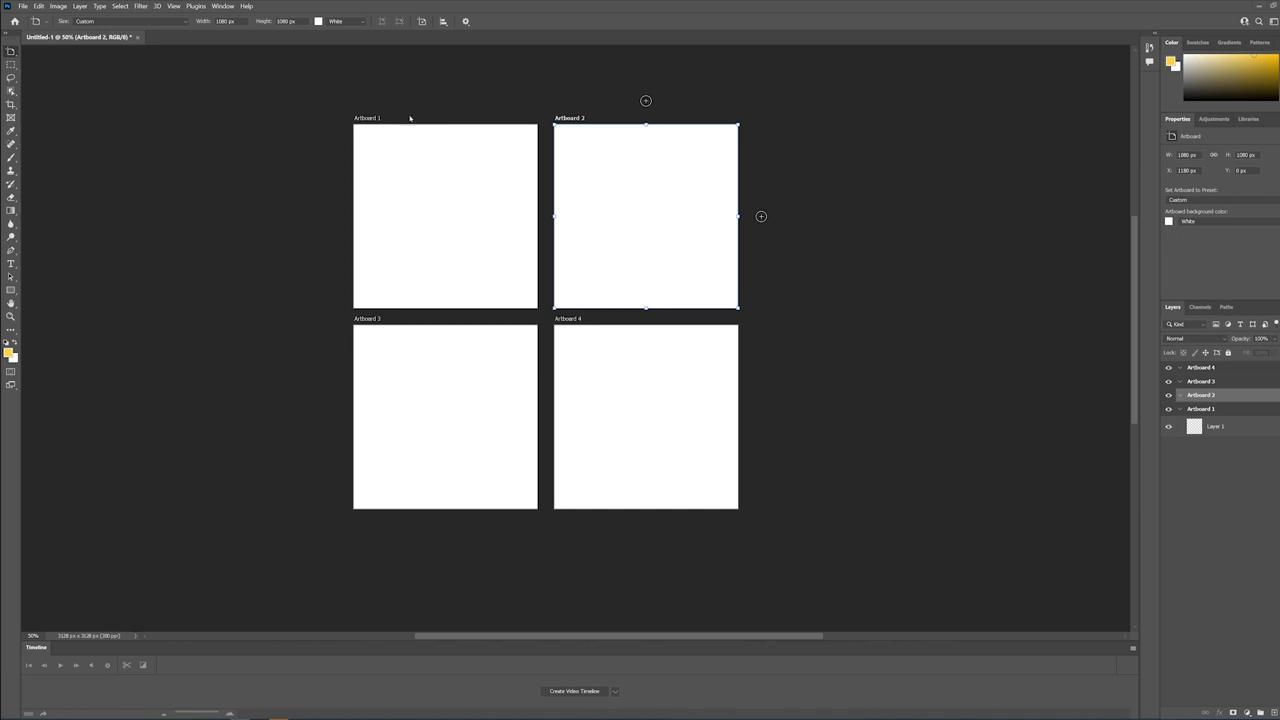
pyautogui.click(1198, 410)
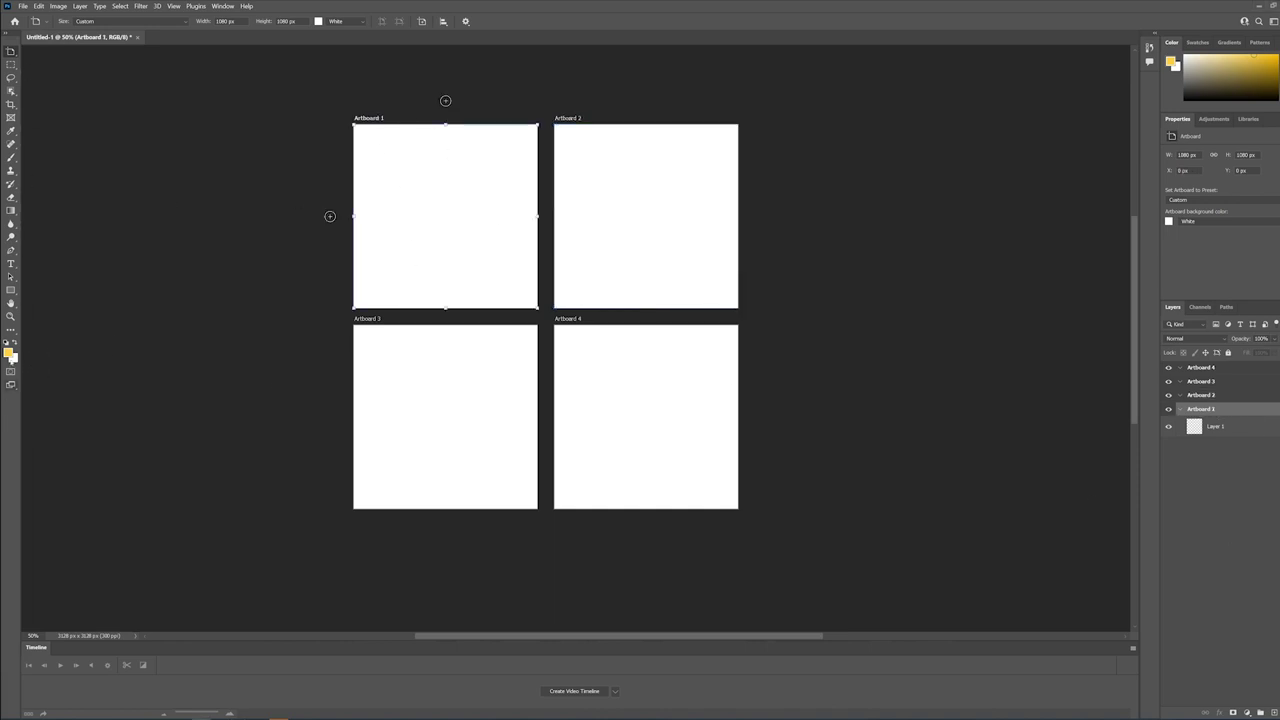
pyautogui.click(11, 290)
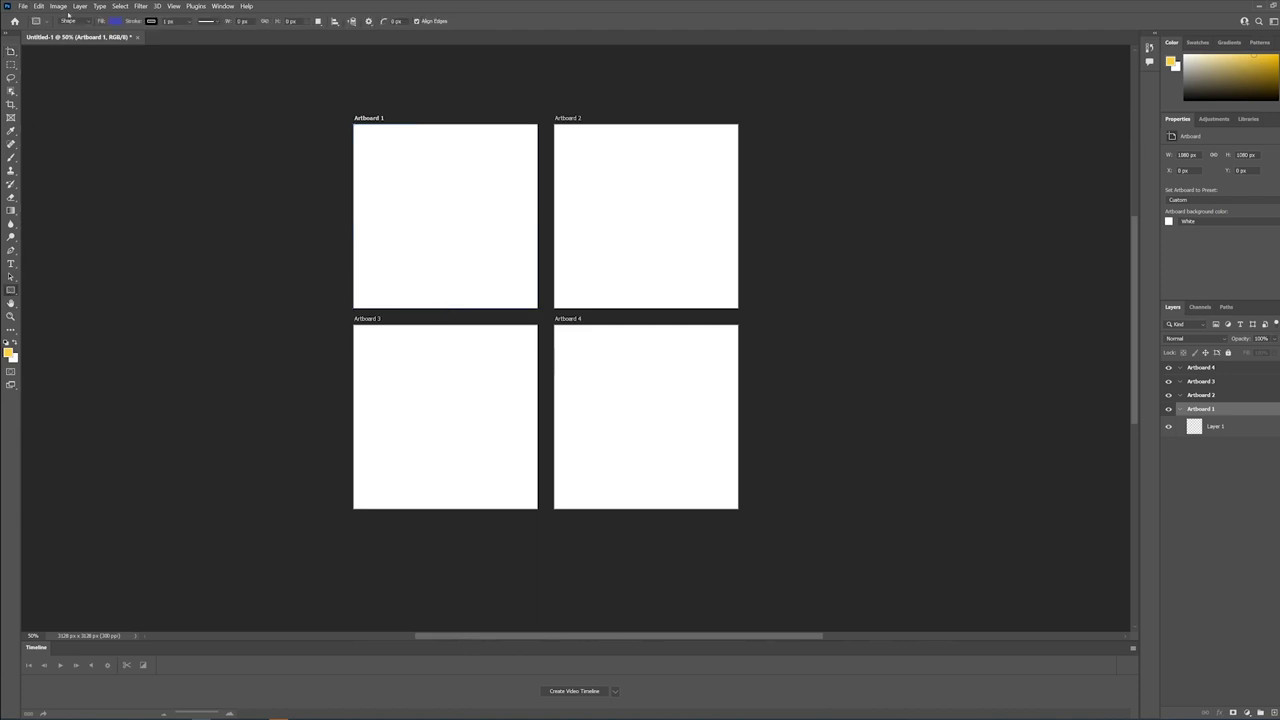
pyautogui.click(116, 21)
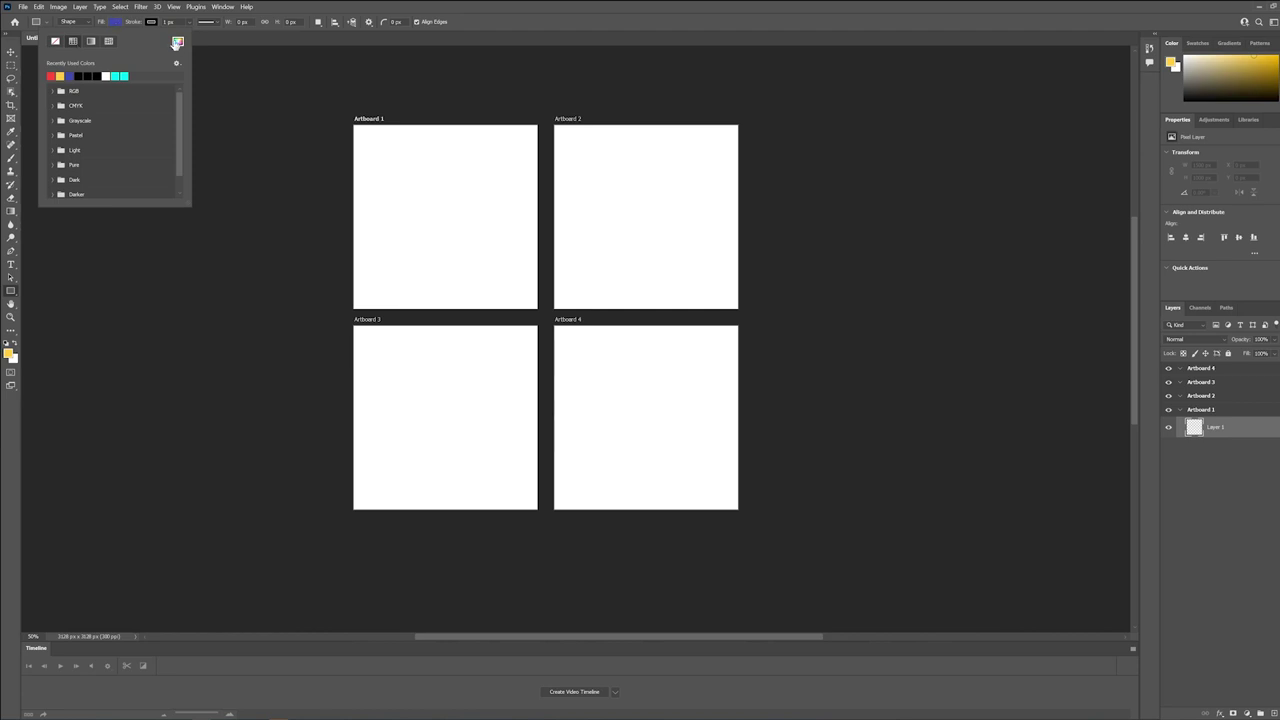
# Step: Draw a pink (#e6499a) rectangle near the top of Artboard 1
pyautogui.click(177, 43)
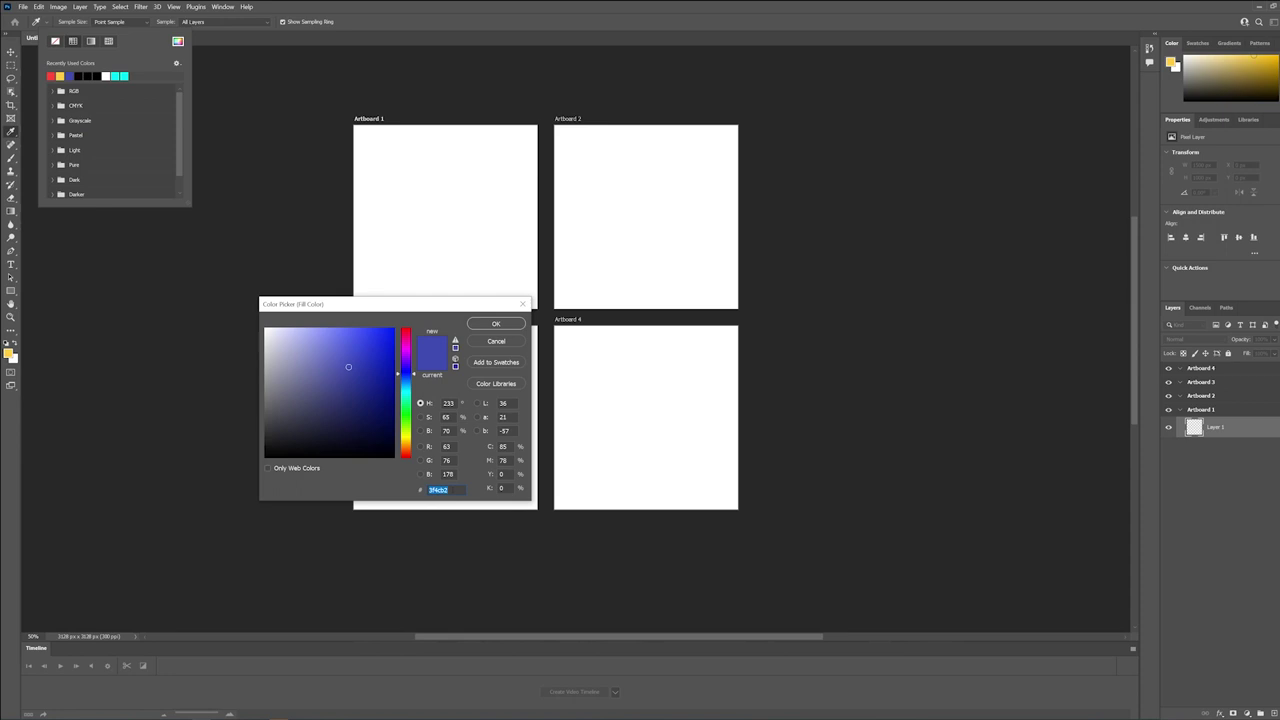
pyautogui.write('00e649')
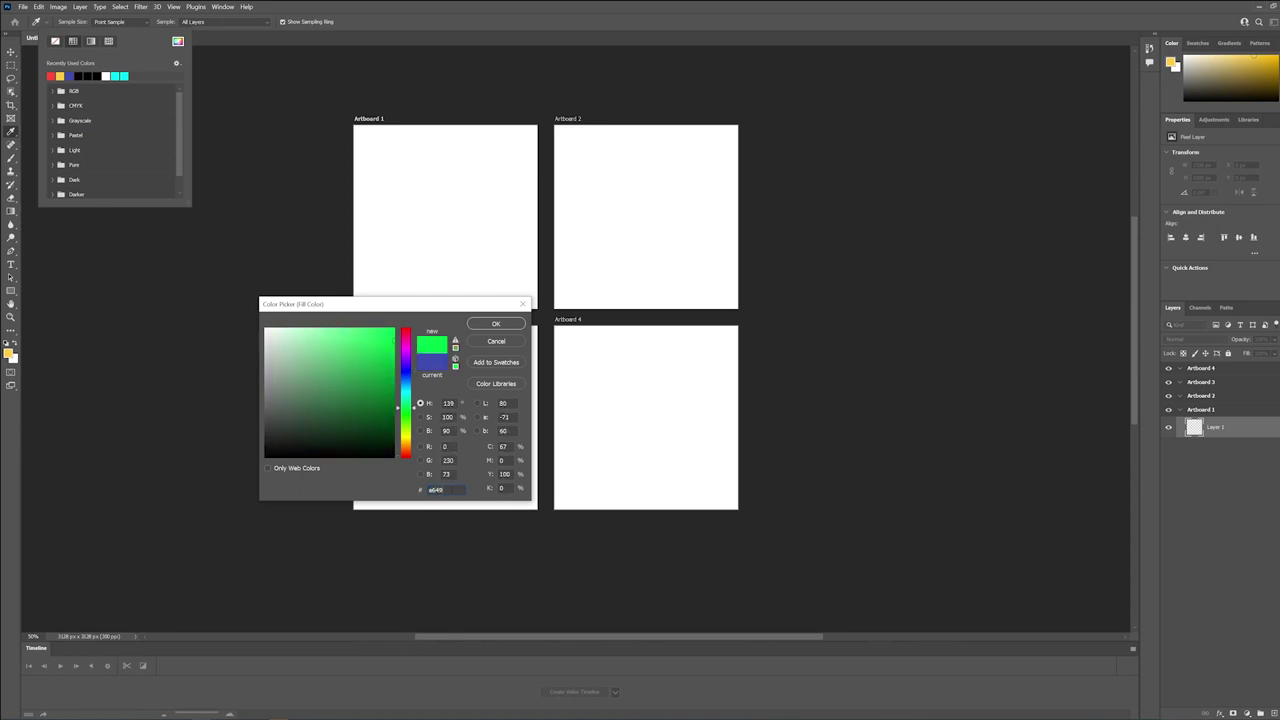
pyautogui.write('9a')
pyautogui.press('Return')
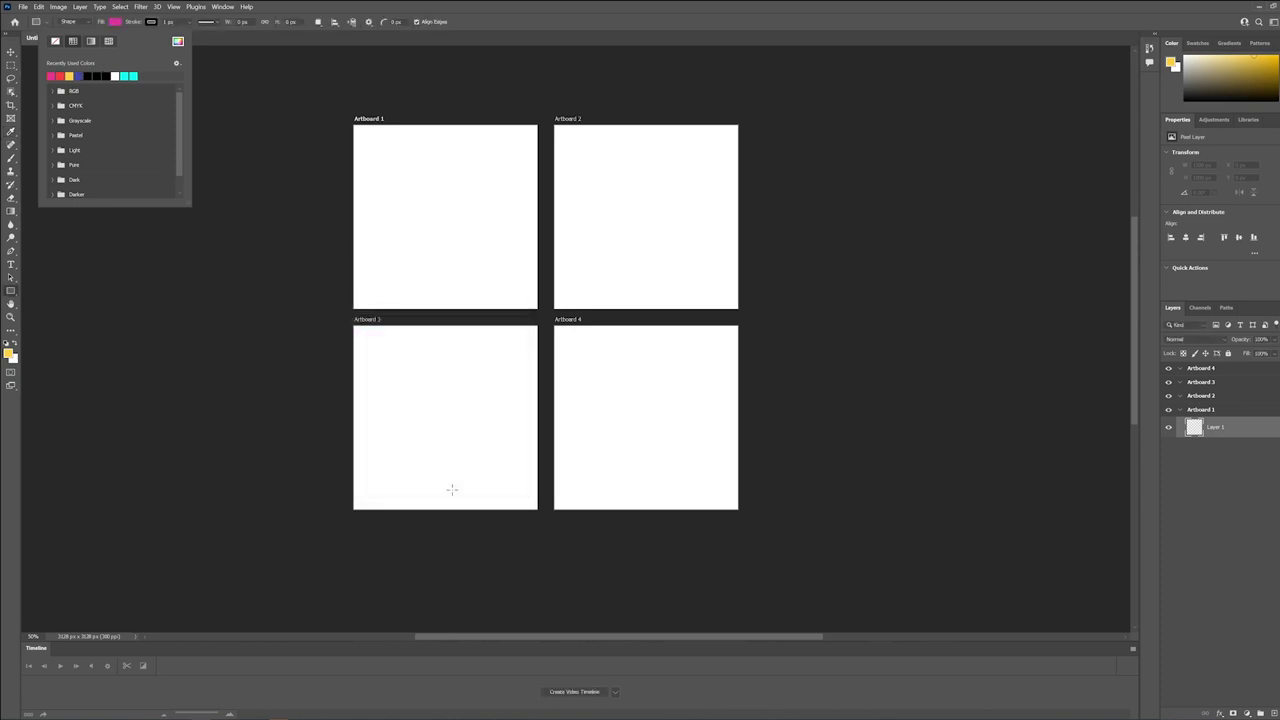
pyautogui.click(361, 138)
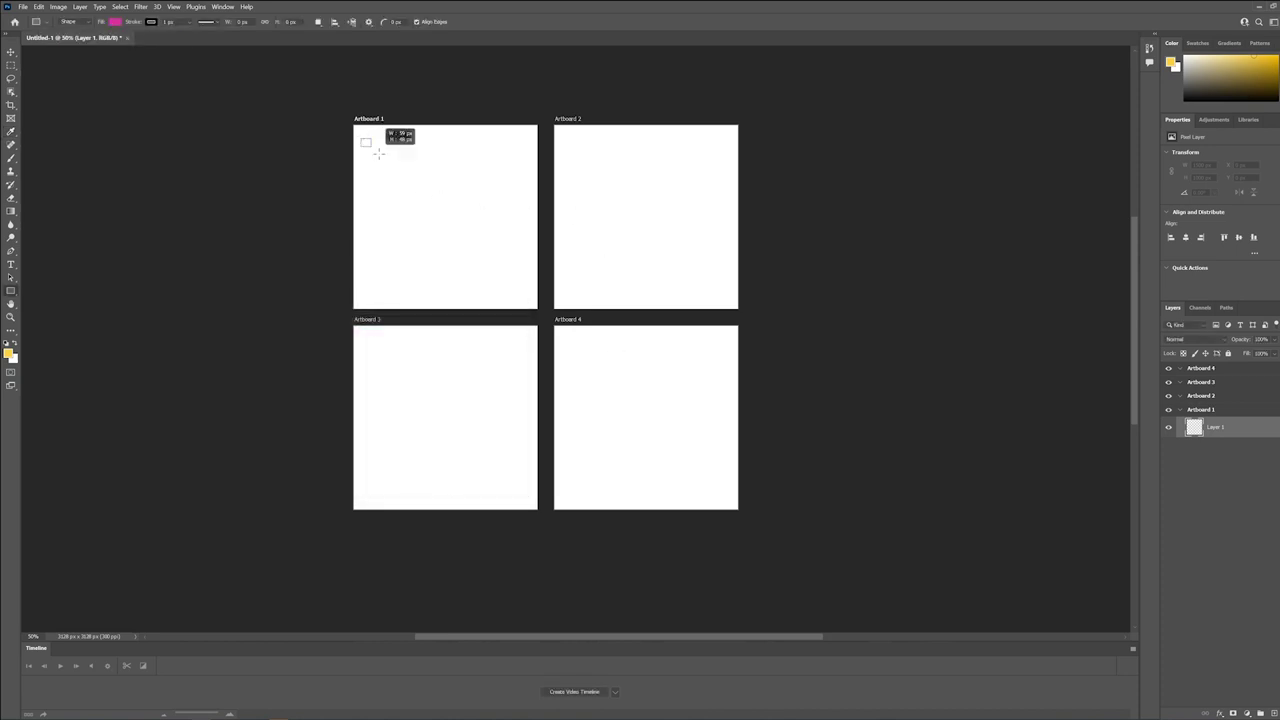
pyautogui.moveTo(361, 138); pyautogui.dragTo(423, 167)
# Step: Alt-drag a copy of the rectangle below it and recolour the copy #064a8a
pyautogui.press('v')
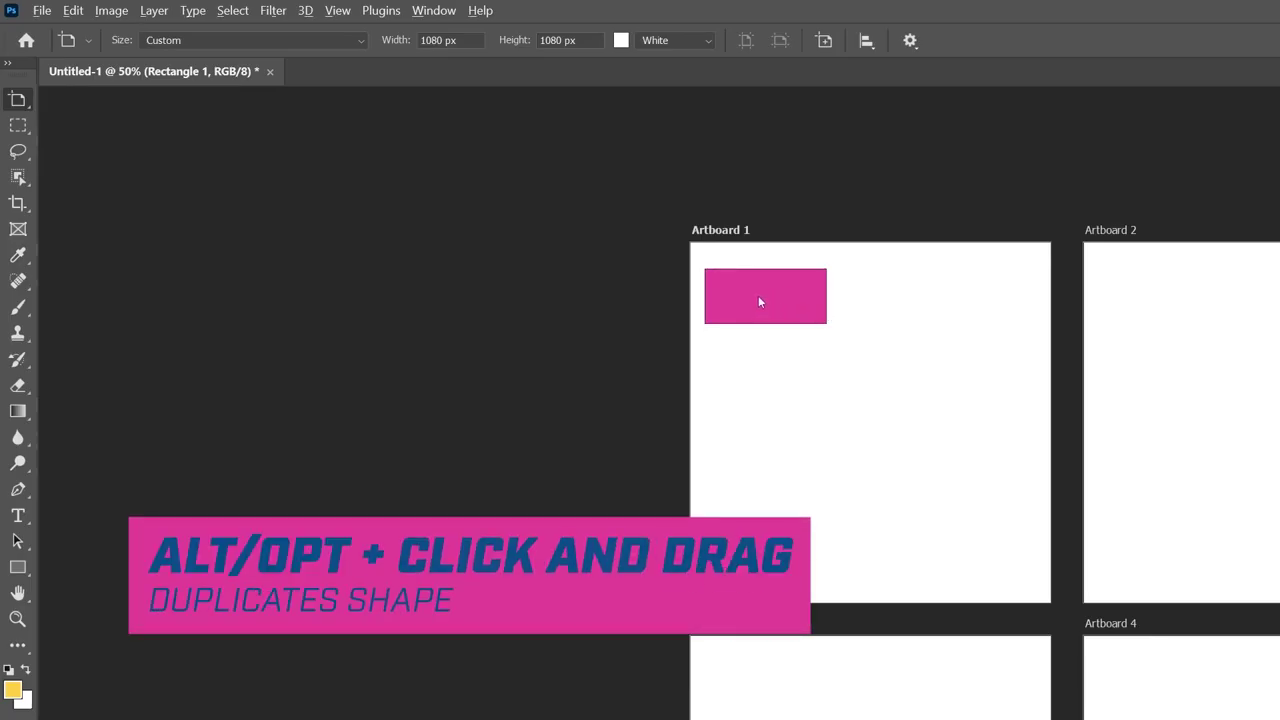
pyautogui.press('v')
pyautogui.moveTo(766, 298); pyautogui.dragTo(771, 380)
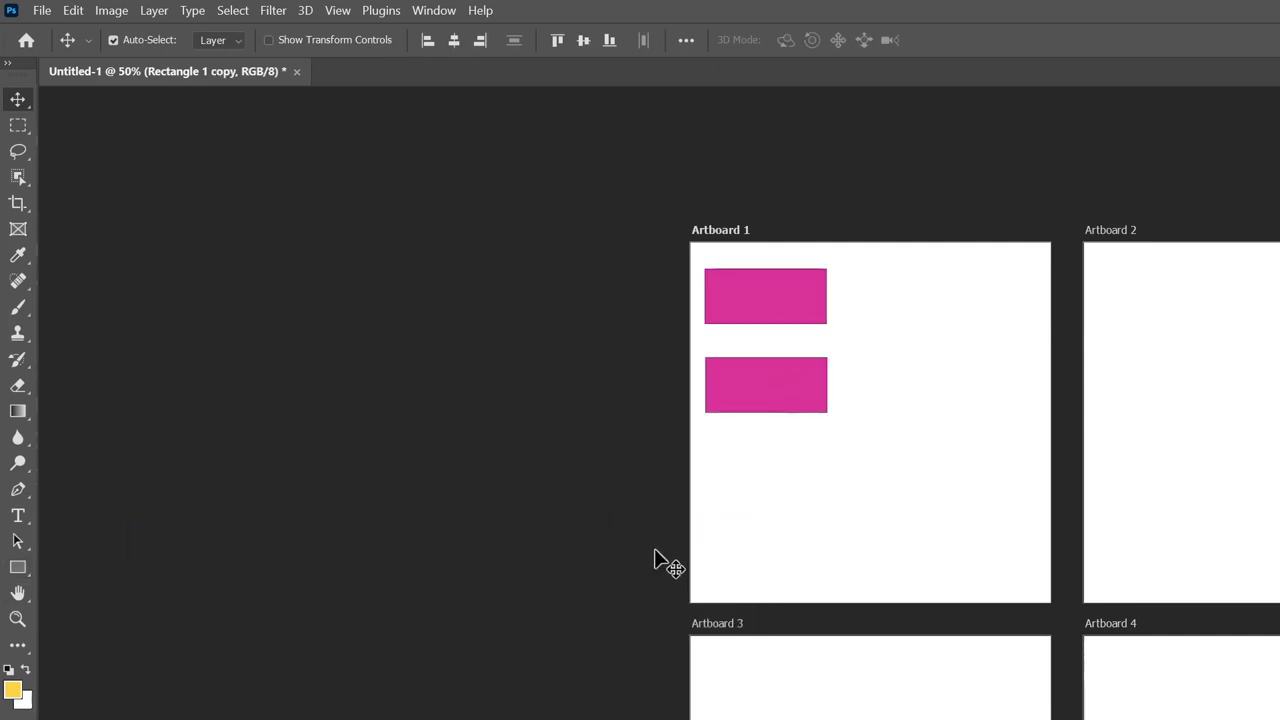
pyautogui.click(17, 567)
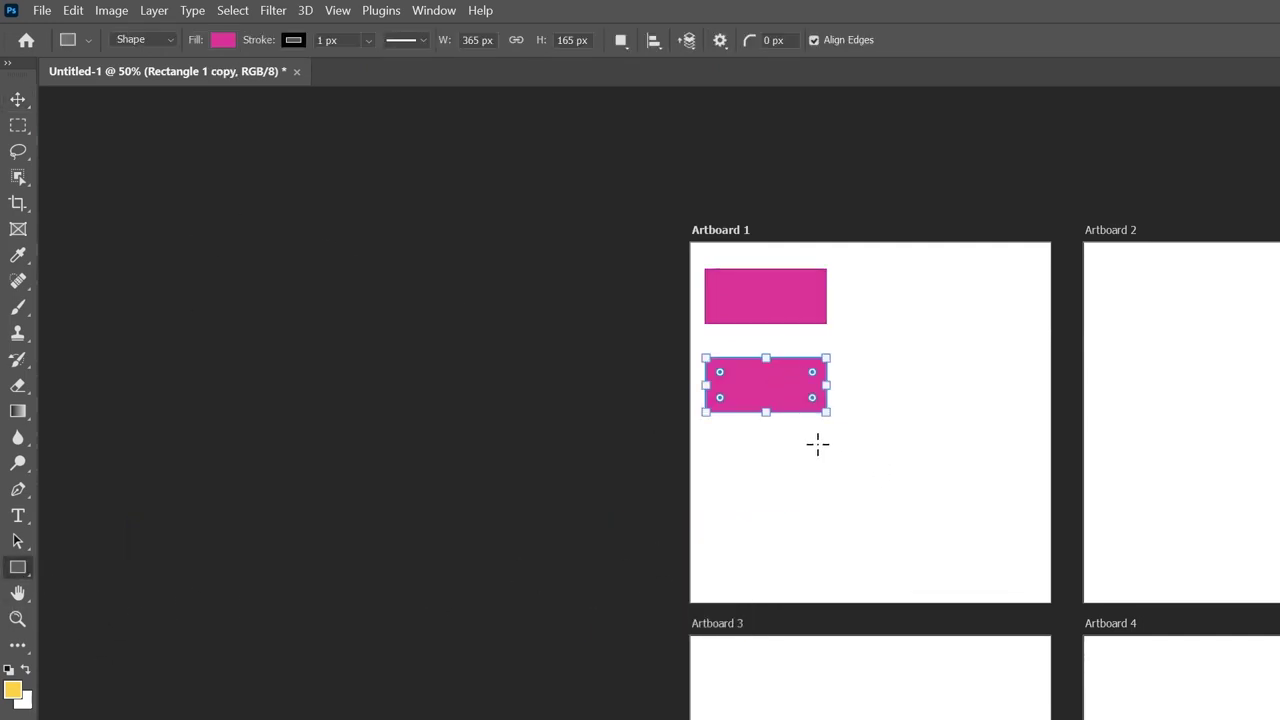
pyautogui.click(223, 42)
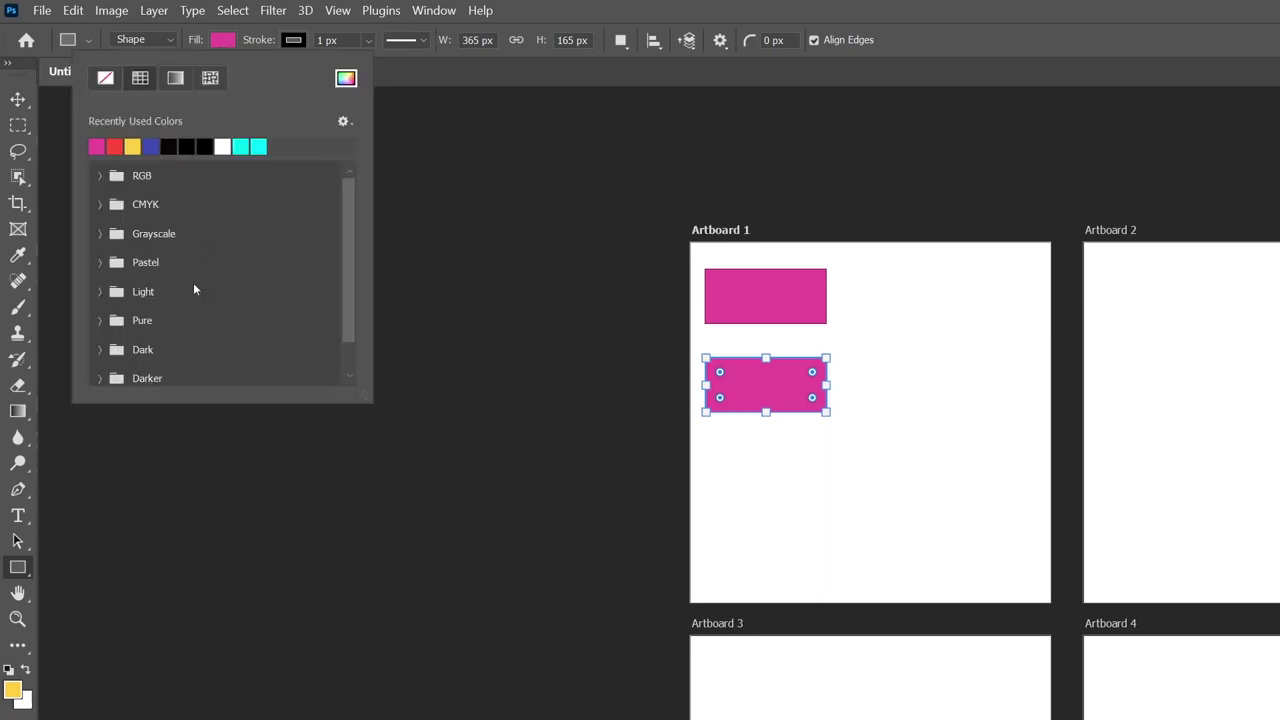
pyautogui.click(346, 78)
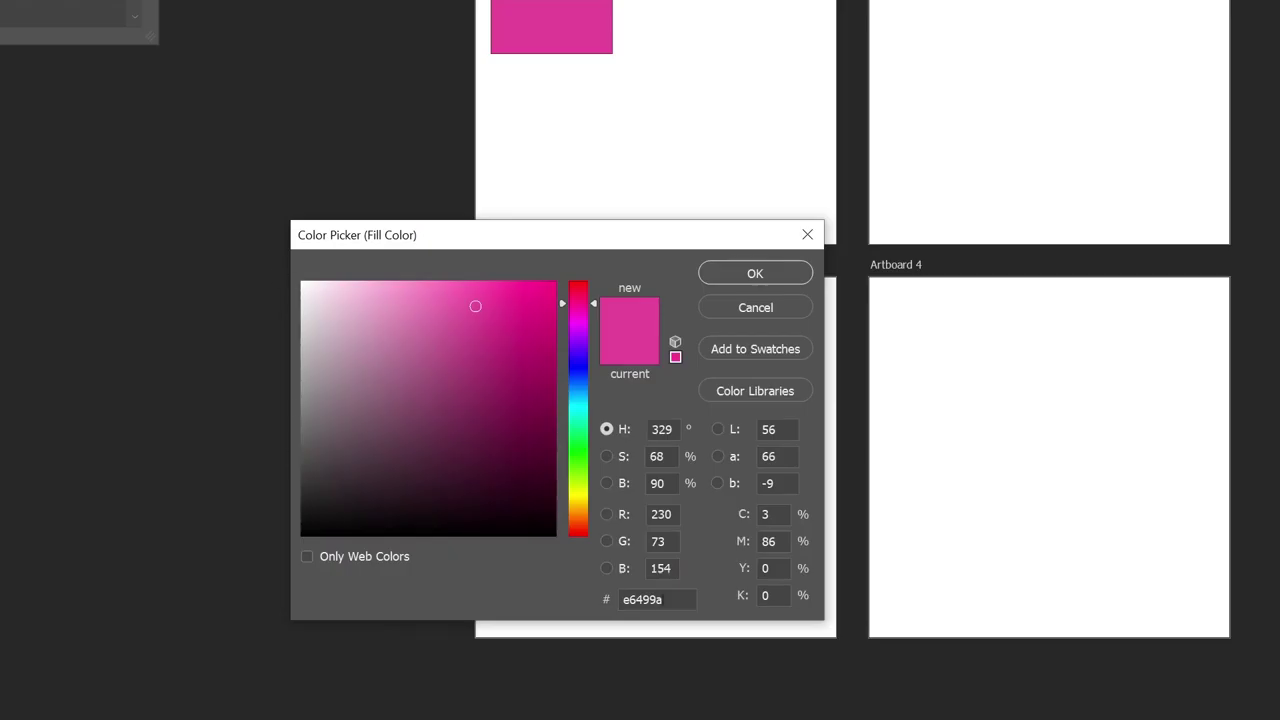
pyautogui.moveTo(662, 599); pyautogui.dragTo(612, 598)
pyautogui.write('064a')
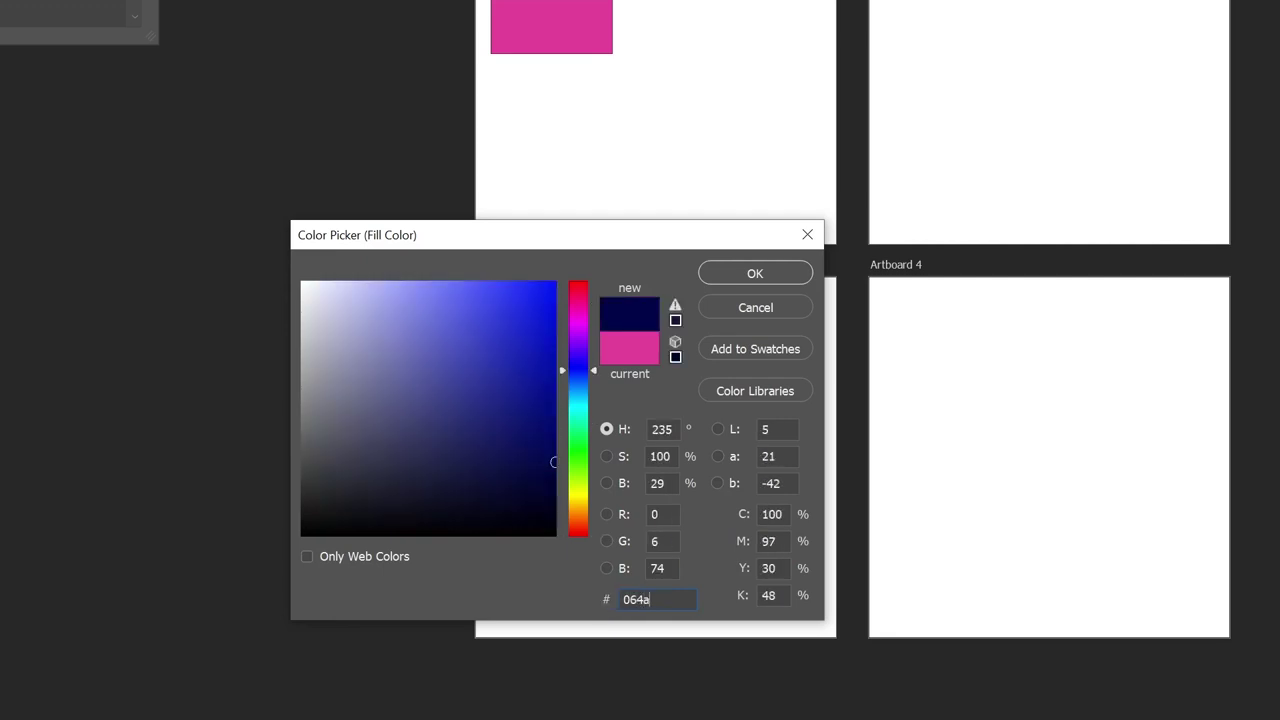
pyautogui.write('8a')
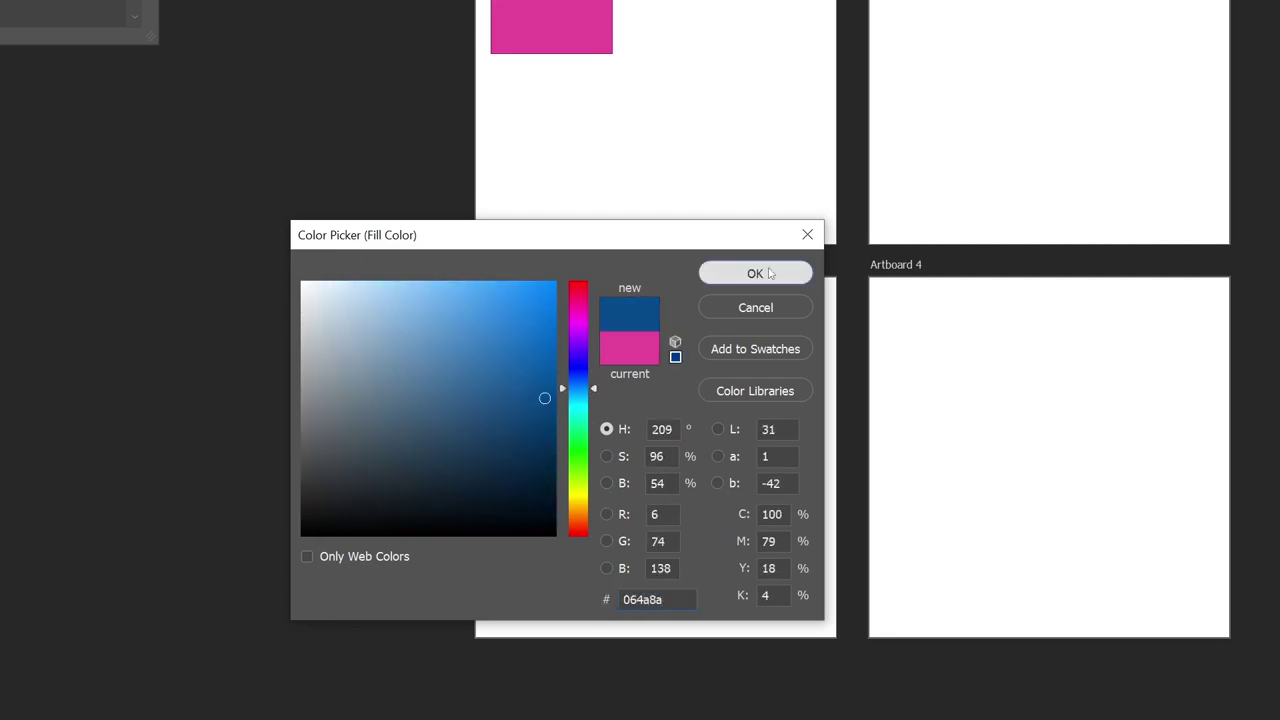
pyautogui.click(724, 278)
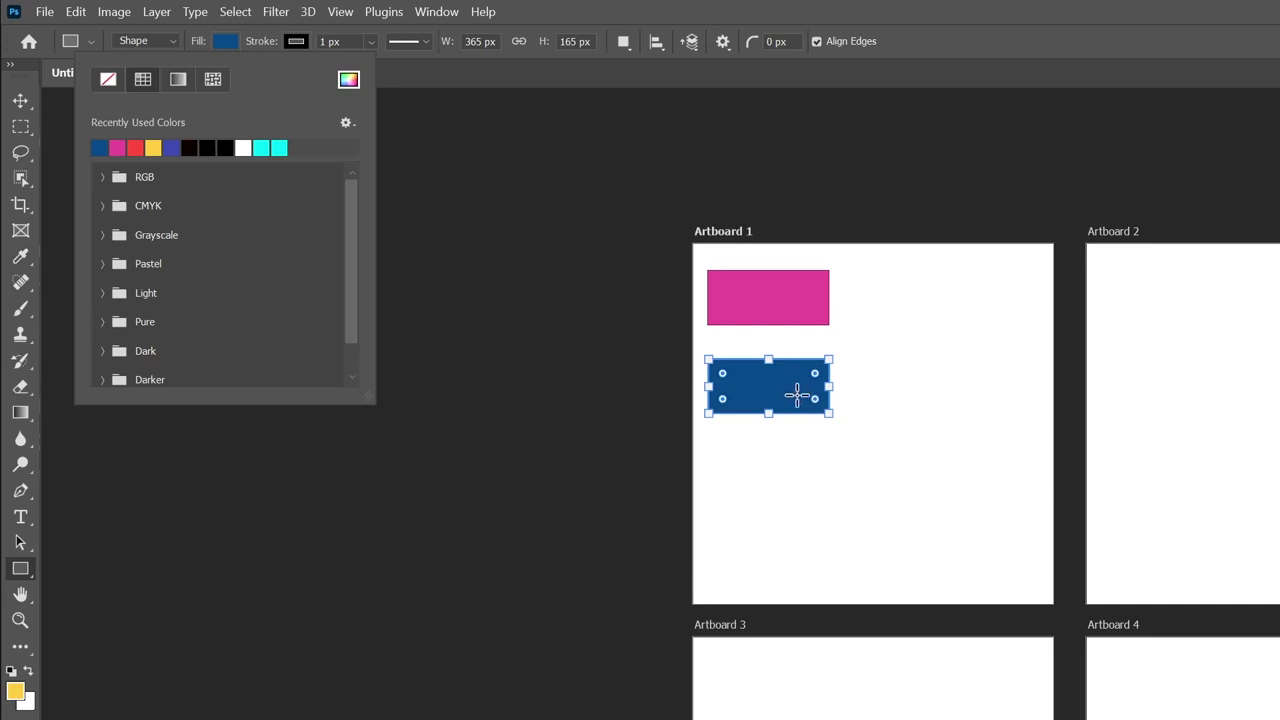
# Step: Duplicate the blue rectangle further down and make the copy light blue (#cEE1F2)
pyautogui.press('v')
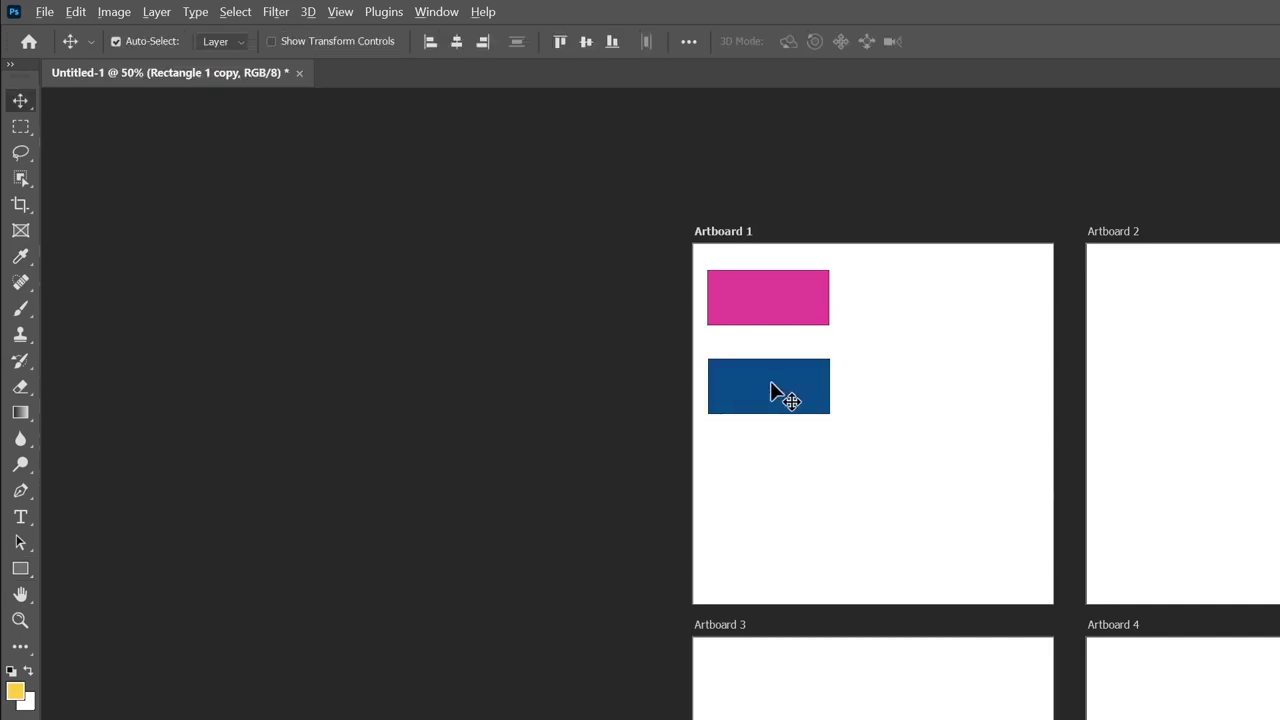
pyautogui.keyDown('alt'); pyautogui.moveTo(771, 383); pyautogui.dragTo(771, 472); pyautogui.keyUp('alt')
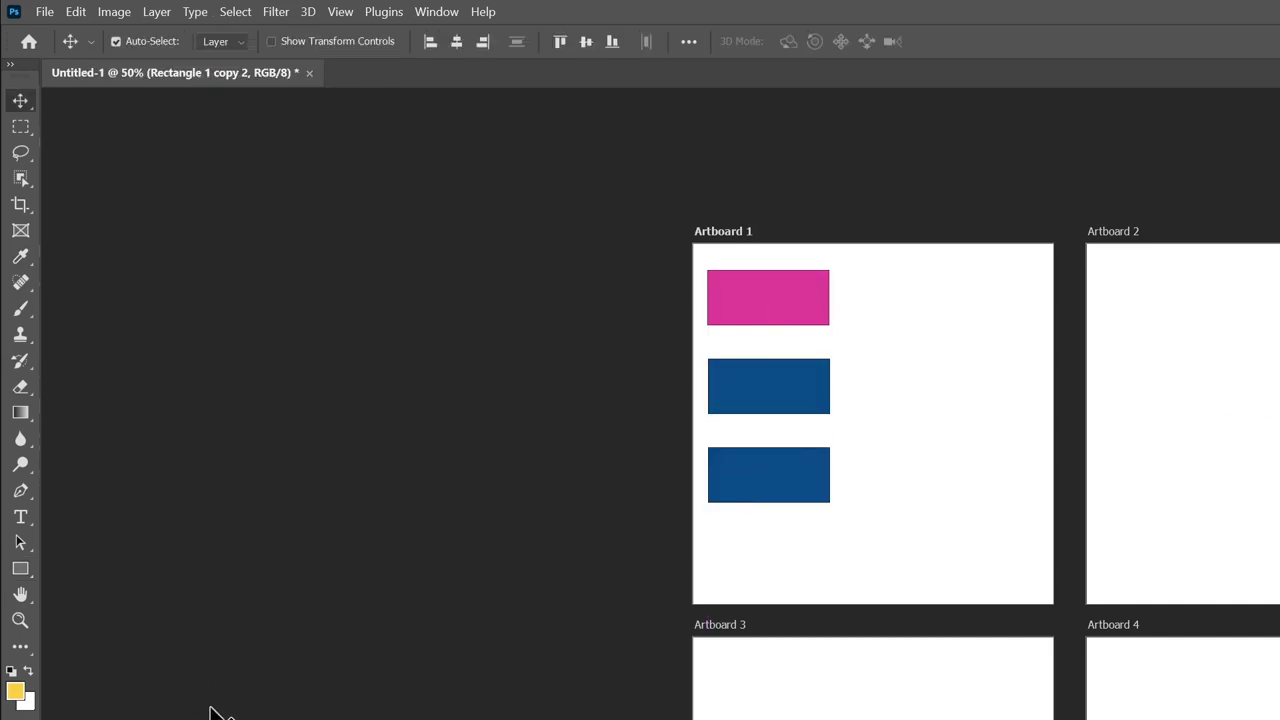
pyautogui.click(22, 570)
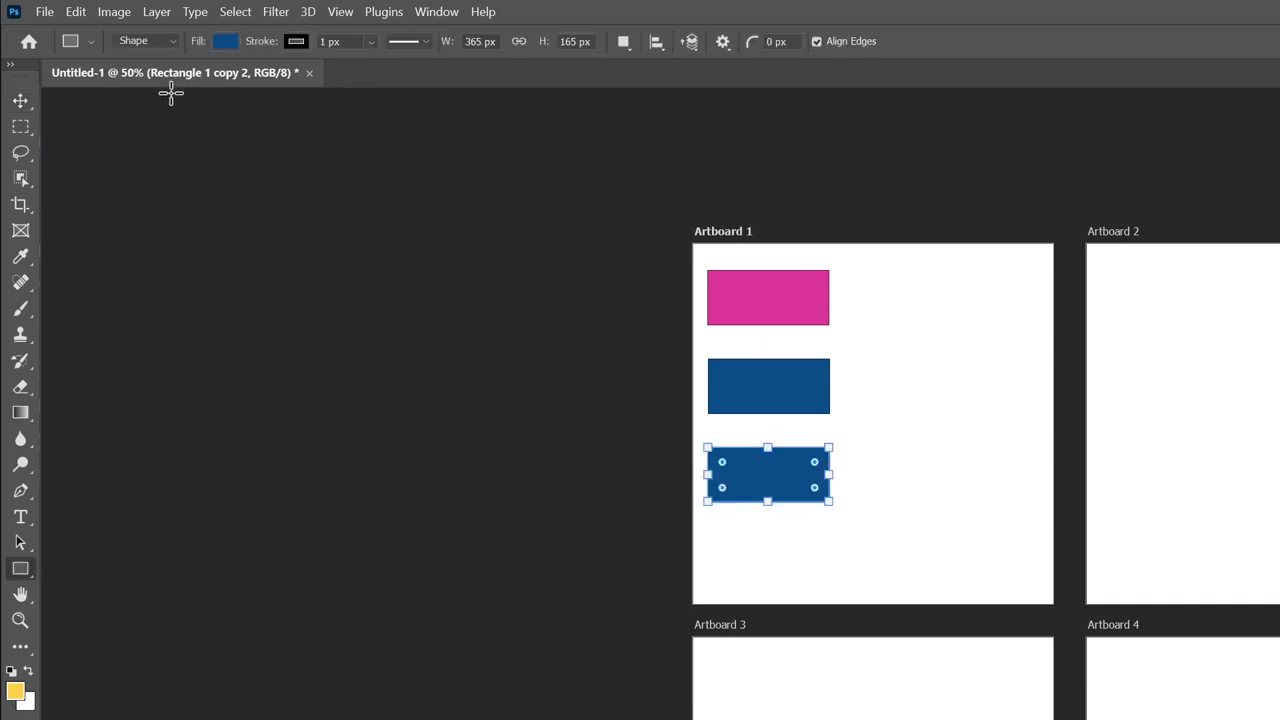
pyautogui.click(226, 41)
pyautogui.click(348, 79)
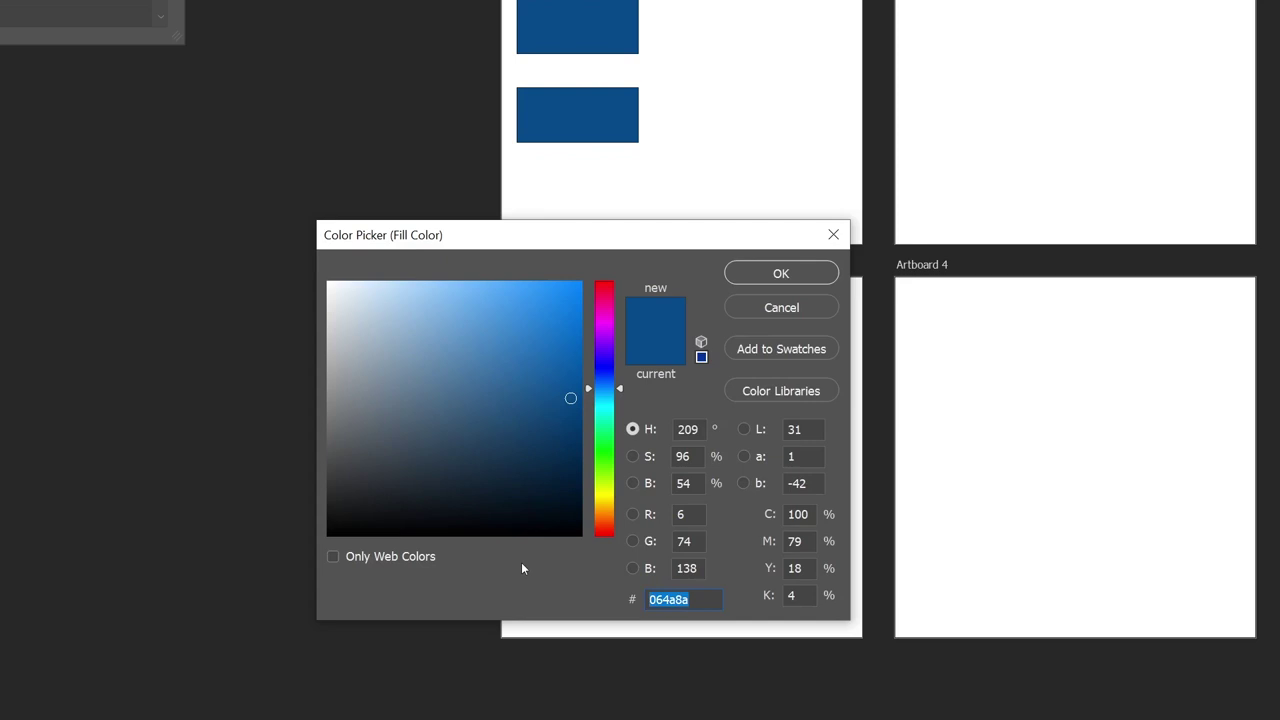
pyautogui.write('c')
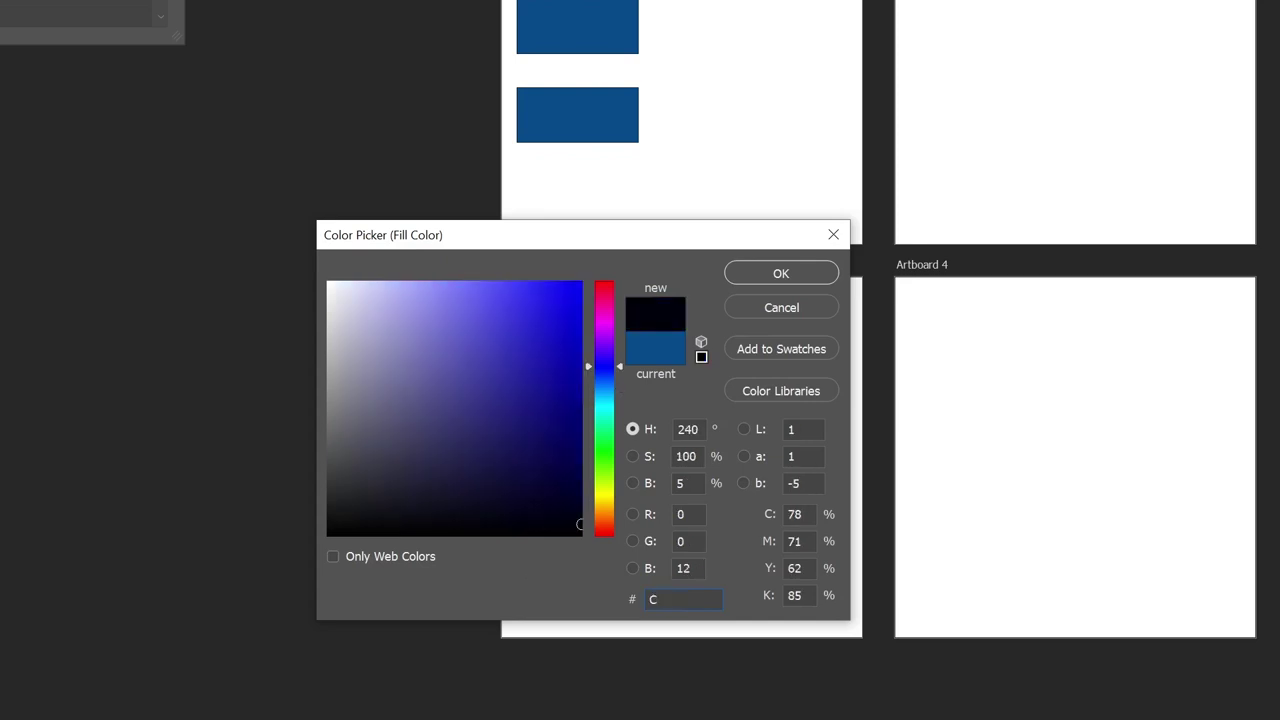
pyautogui.write('EE1F')
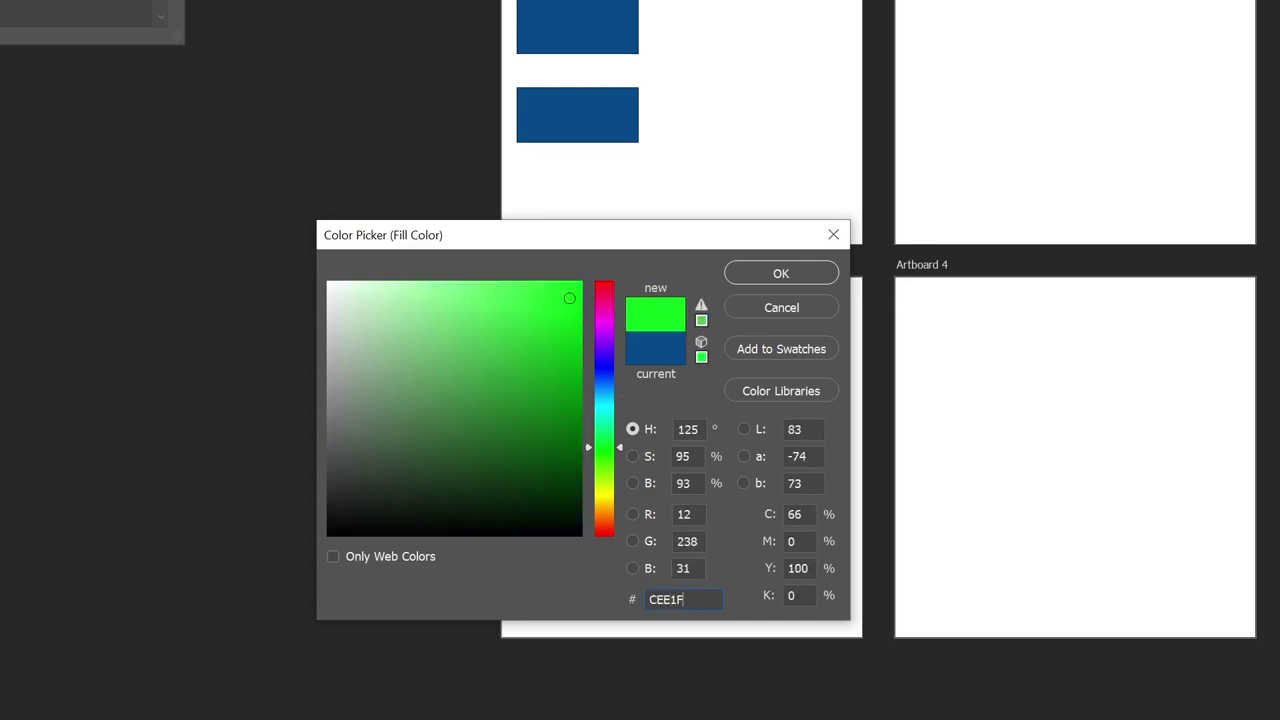
pyautogui.write('2')
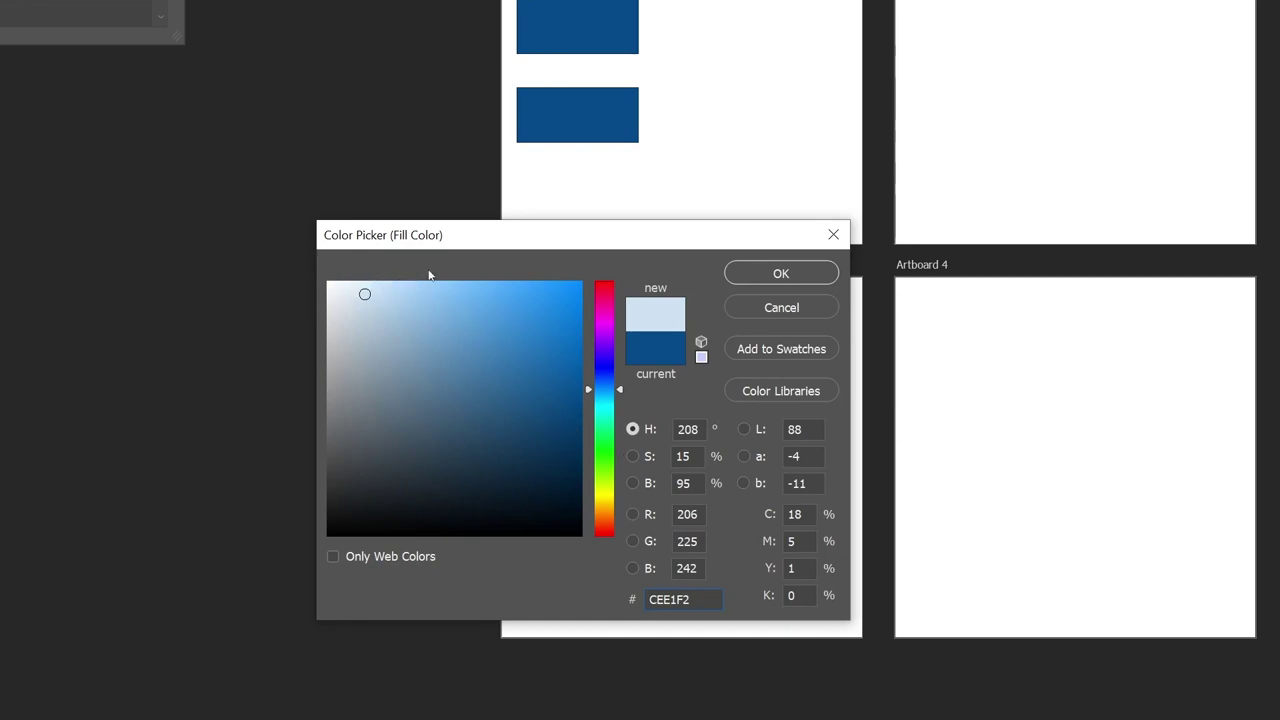
pyautogui.click(800, 277)
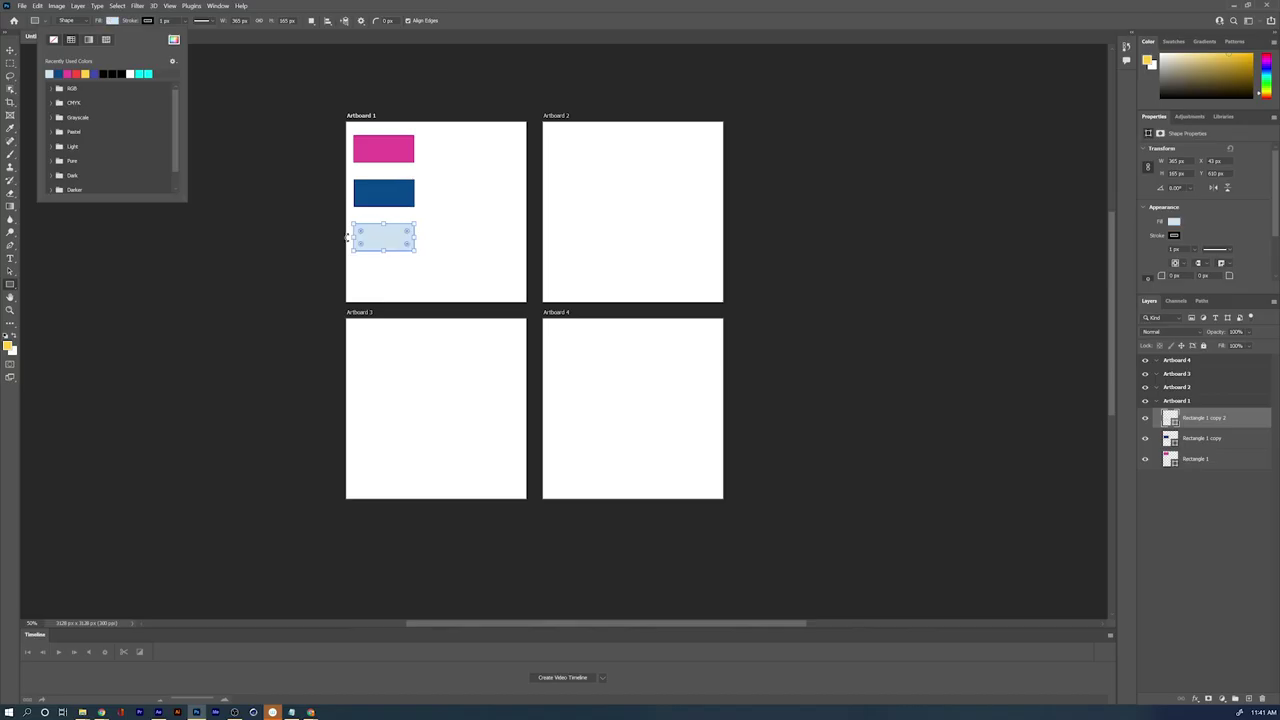
# Step: Duplicate the light-blue rectangle below itself and set its fill to black (#0d0100)
pyautogui.press('Escape')
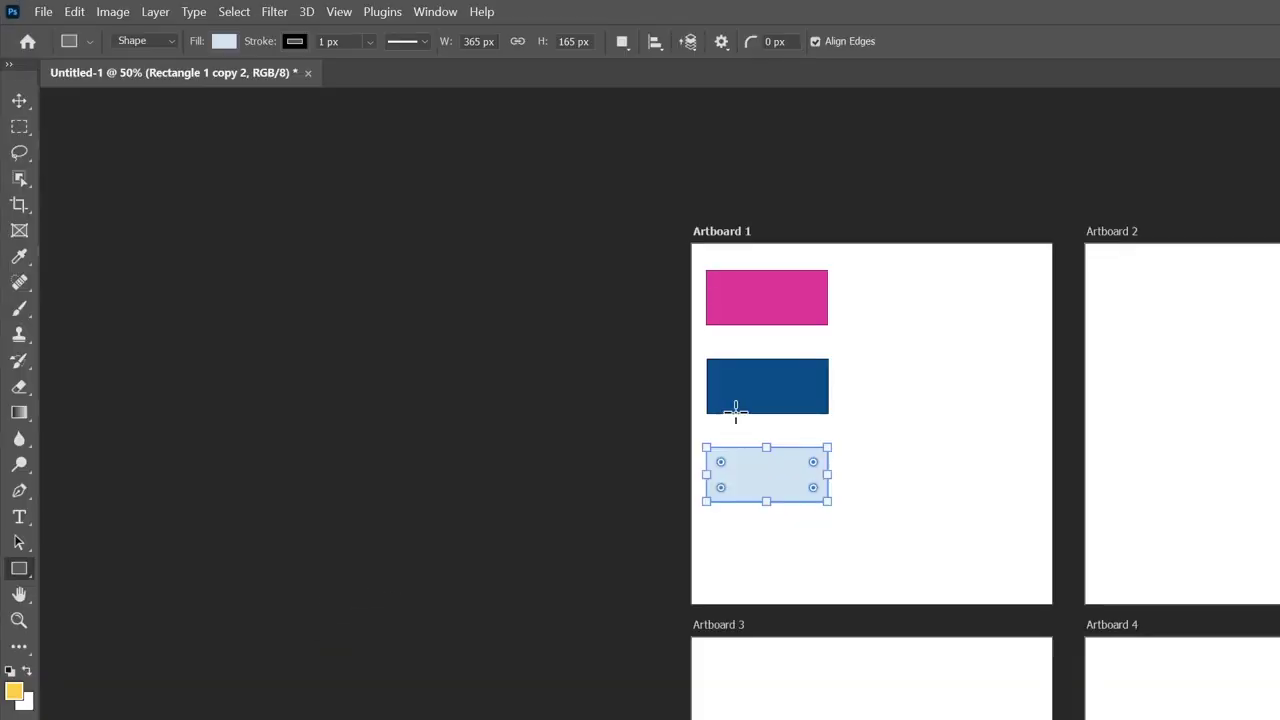
pyautogui.press('v')
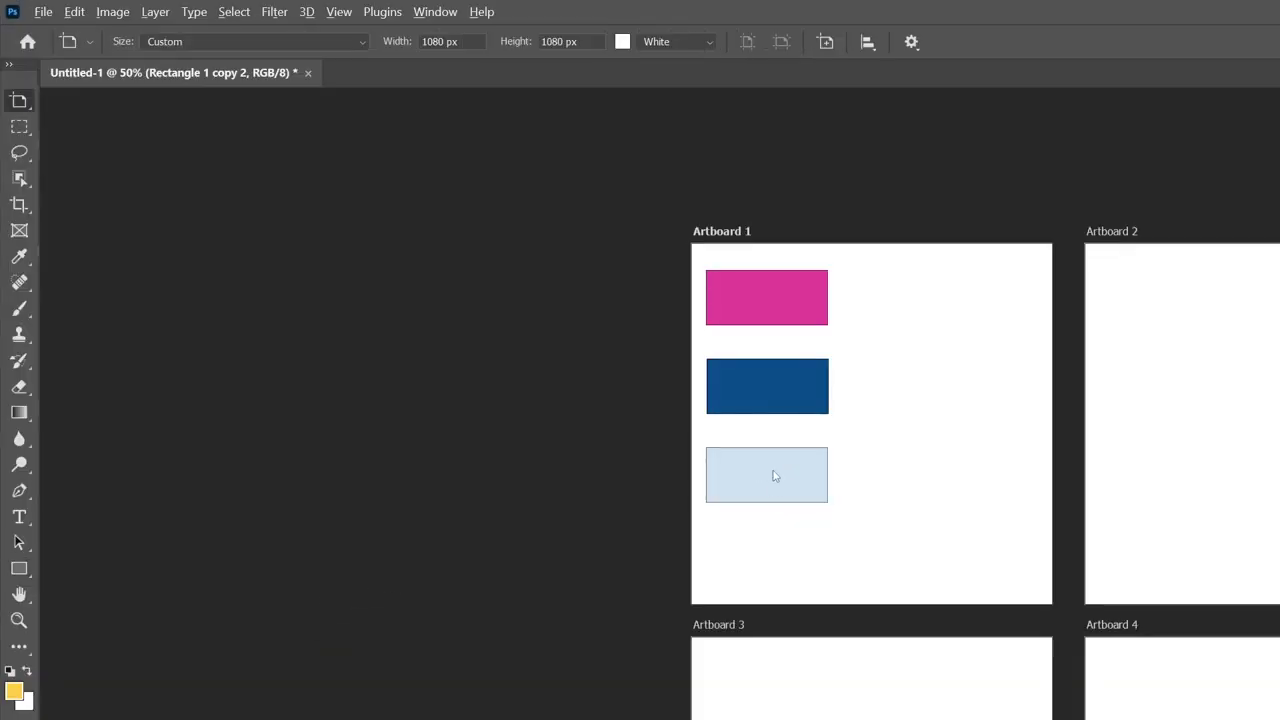
pyautogui.press('v')
pyautogui.keyDown('alt'); pyautogui.moveTo(785, 484); pyautogui.dragTo(818, 544); pyautogui.keyUp('alt')
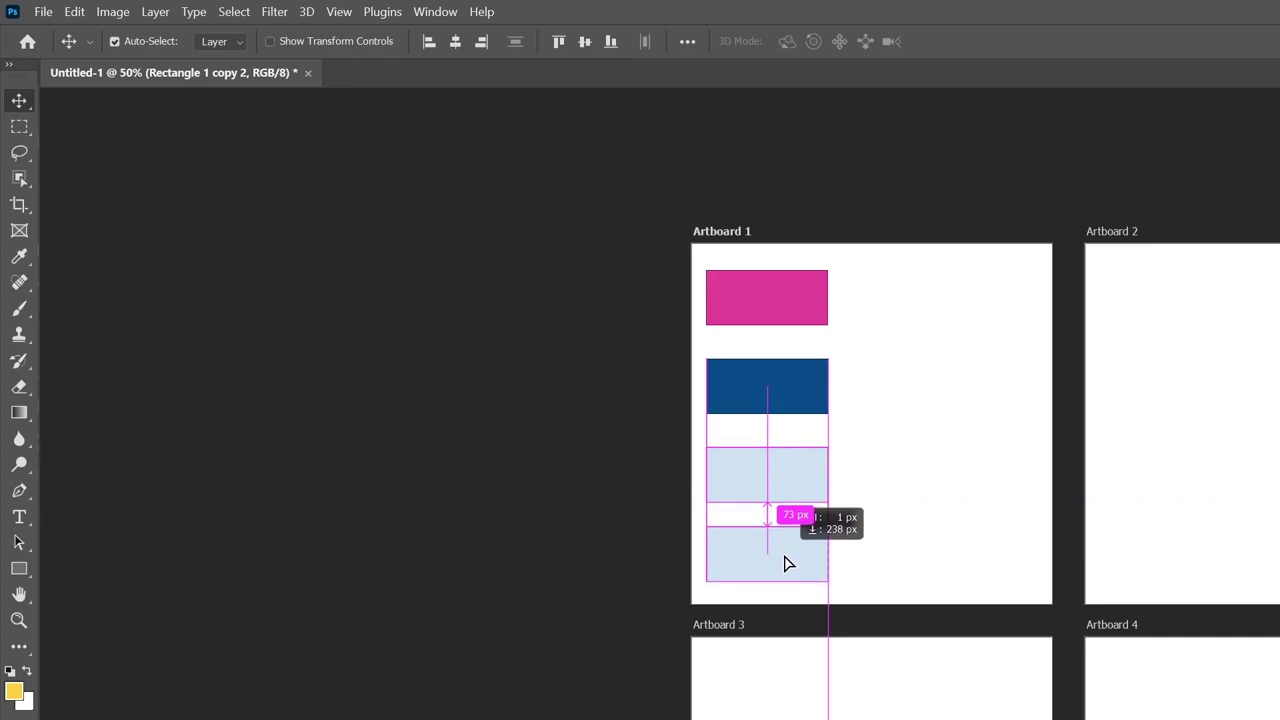
pyautogui.click(19, 568)
pyautogui.click(221, 42)
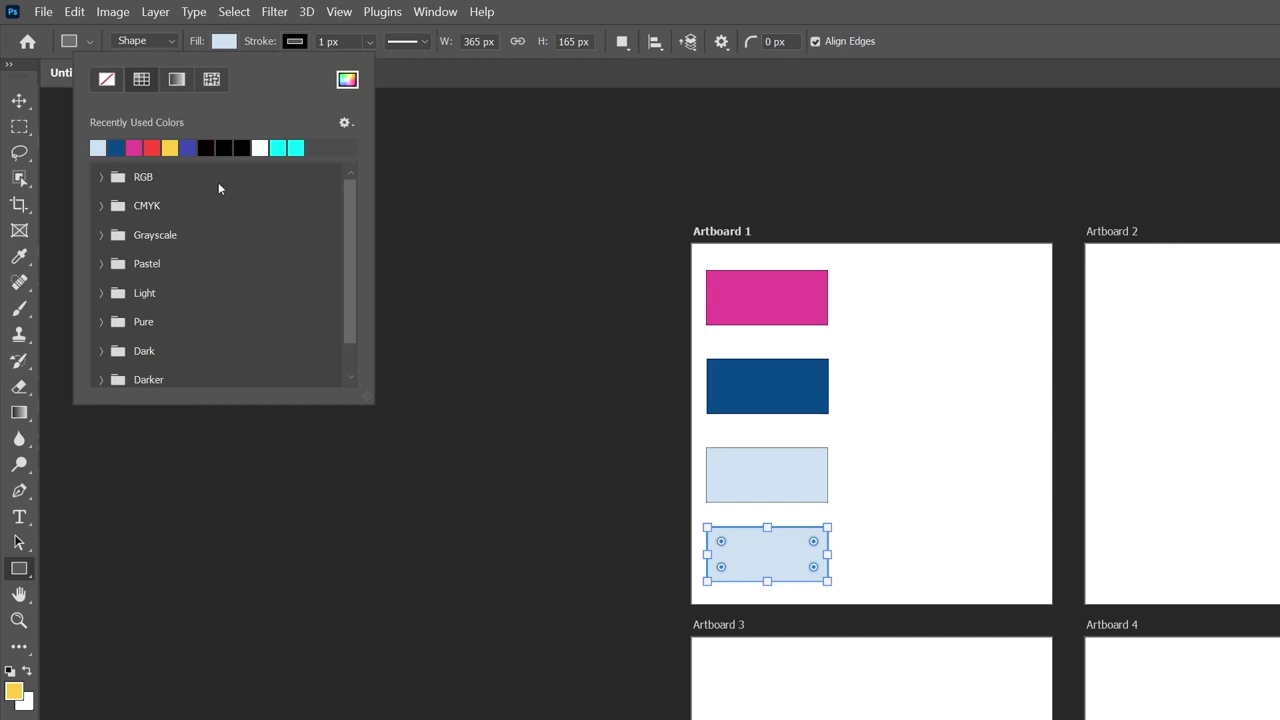
pyautogui.click(347, 79)
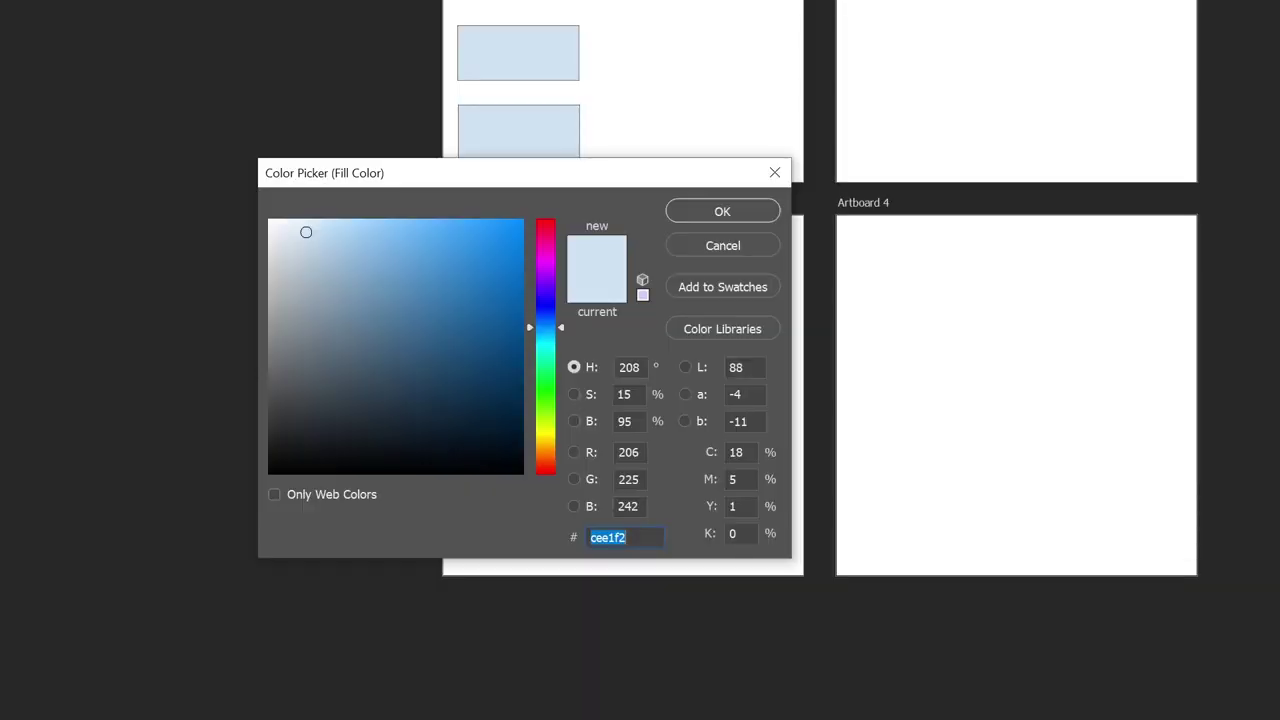
pyautogui.write('0d010')
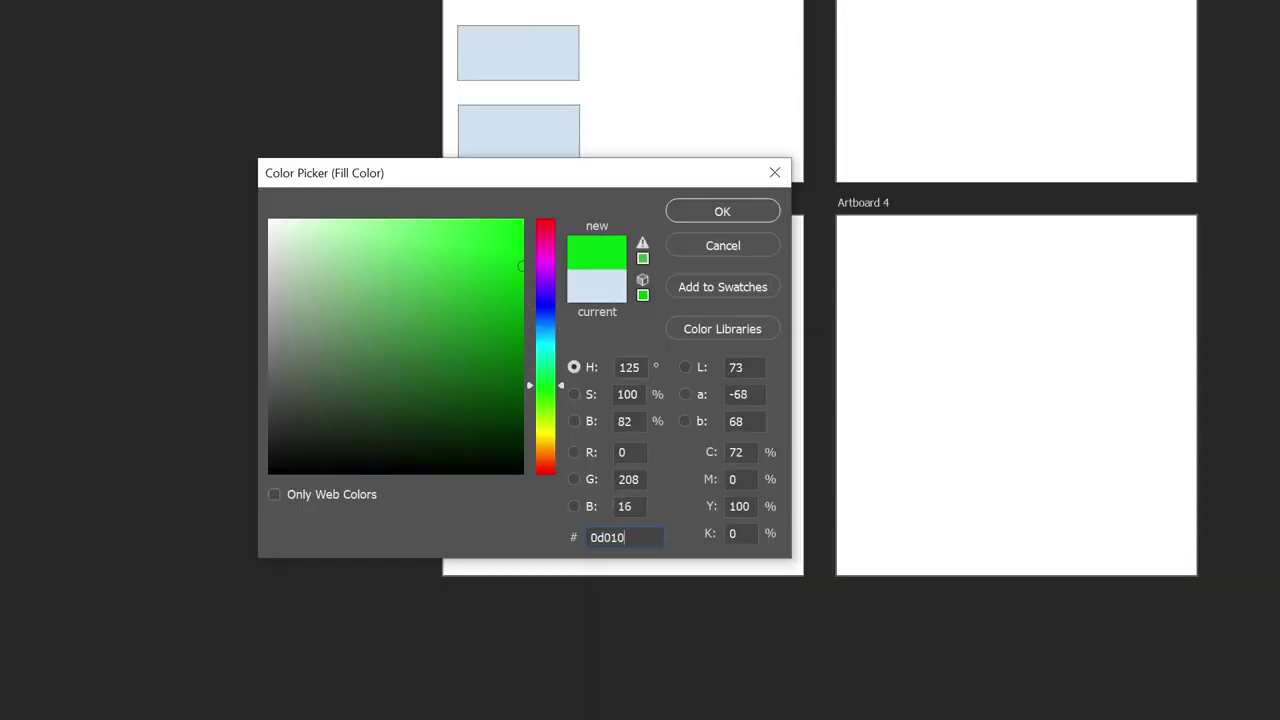
pyautogui.write('0')
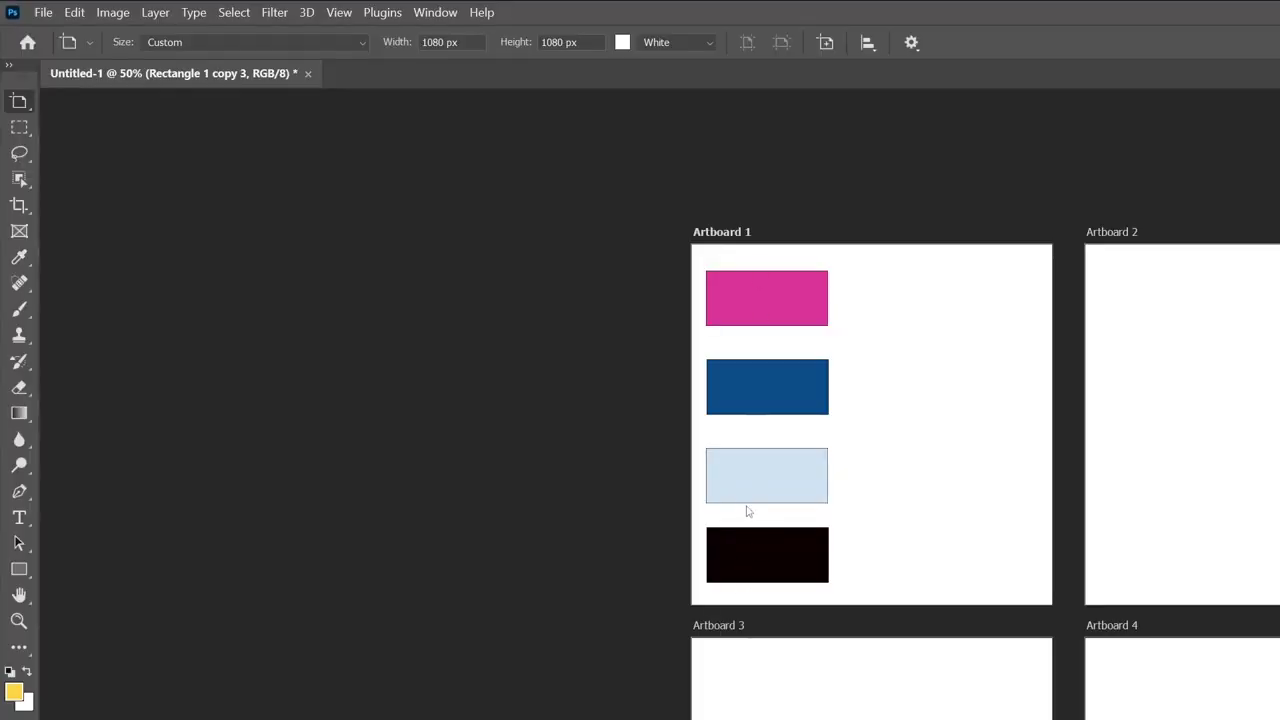
# Step: Select all four colour rectangle layers and remove them
pyautogui.click(19, 568)
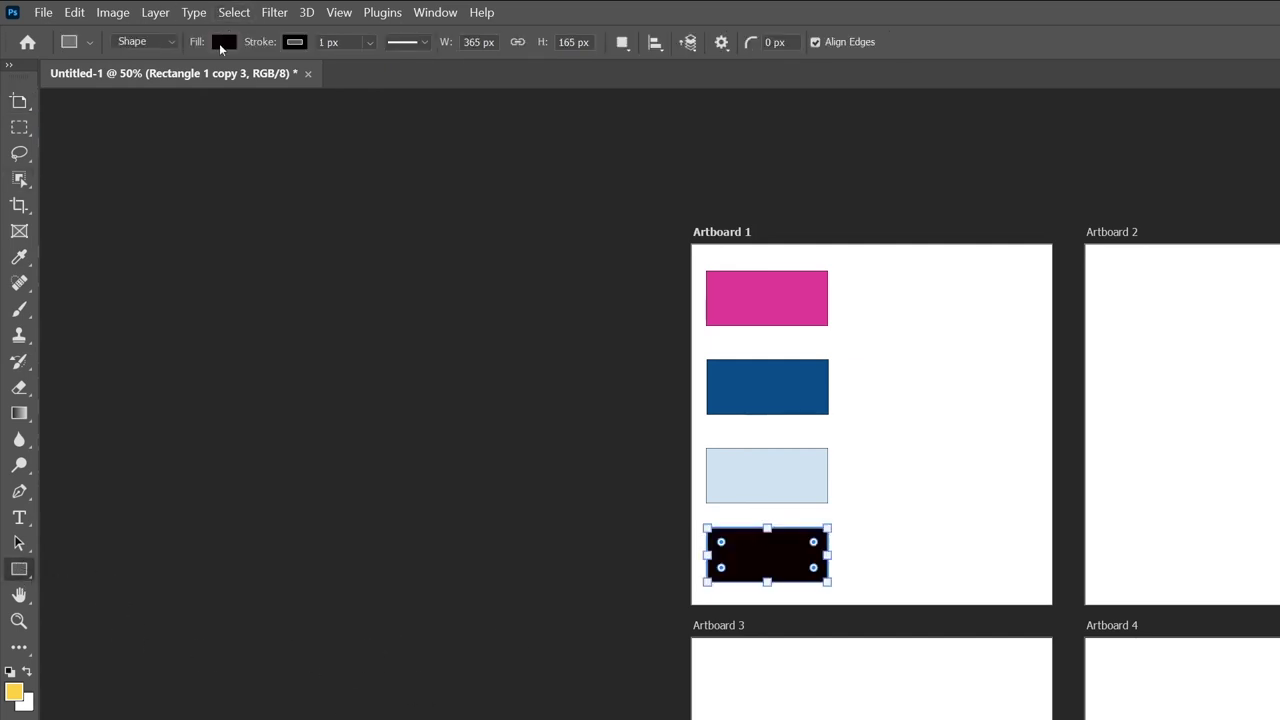
pyautogui.click(223, 41)
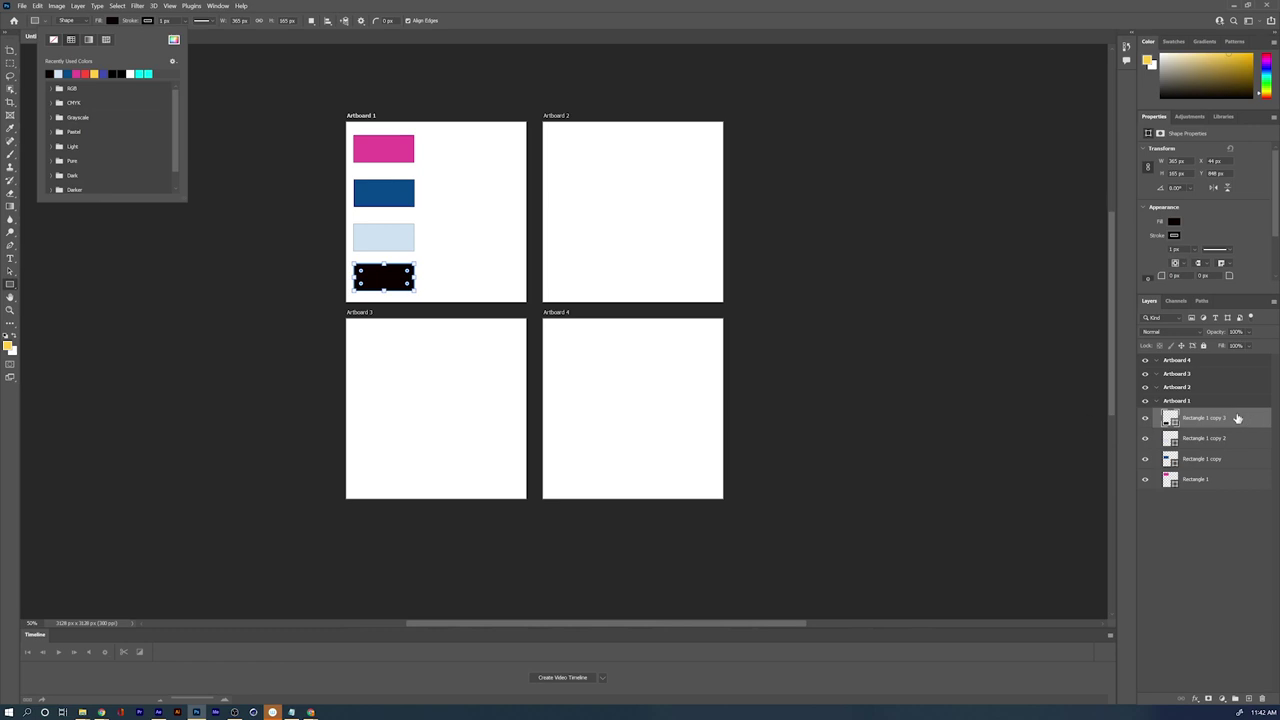
pyautogui.click(1210, 421)
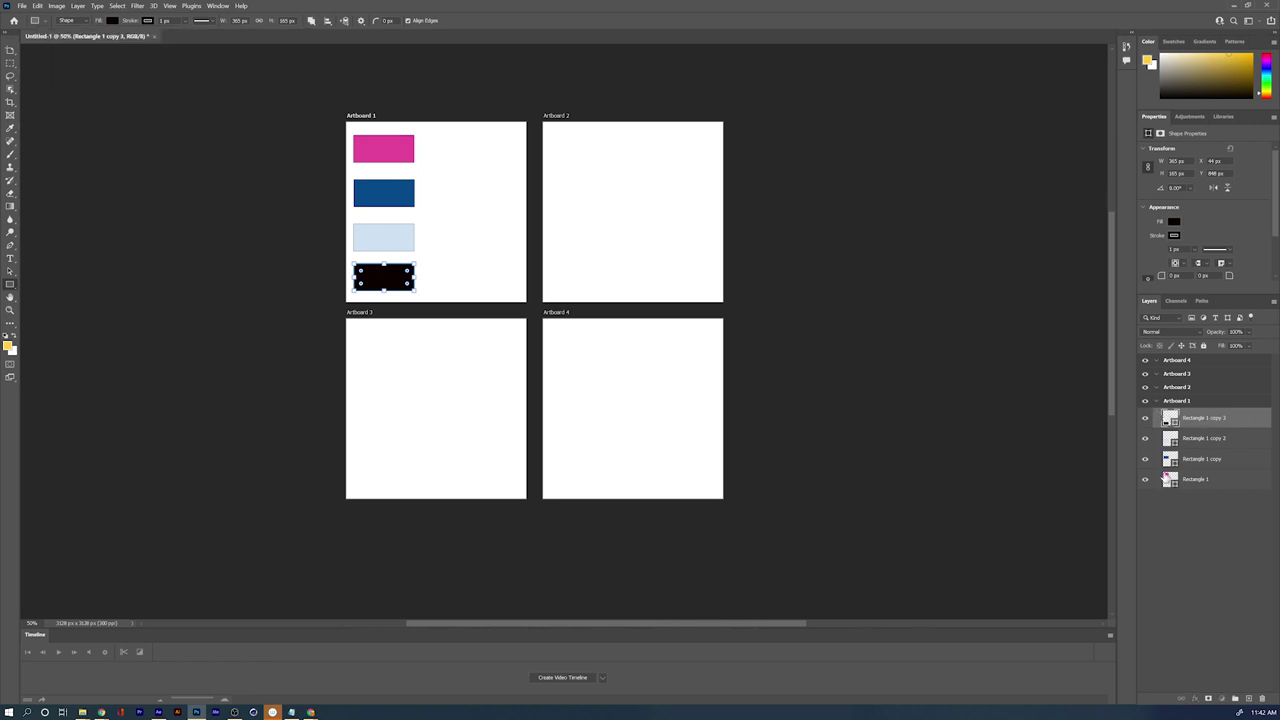
pyautogui.keyDown('shift'); pyautogui.click(1182, 480); pyautogui.keyUp('shift')
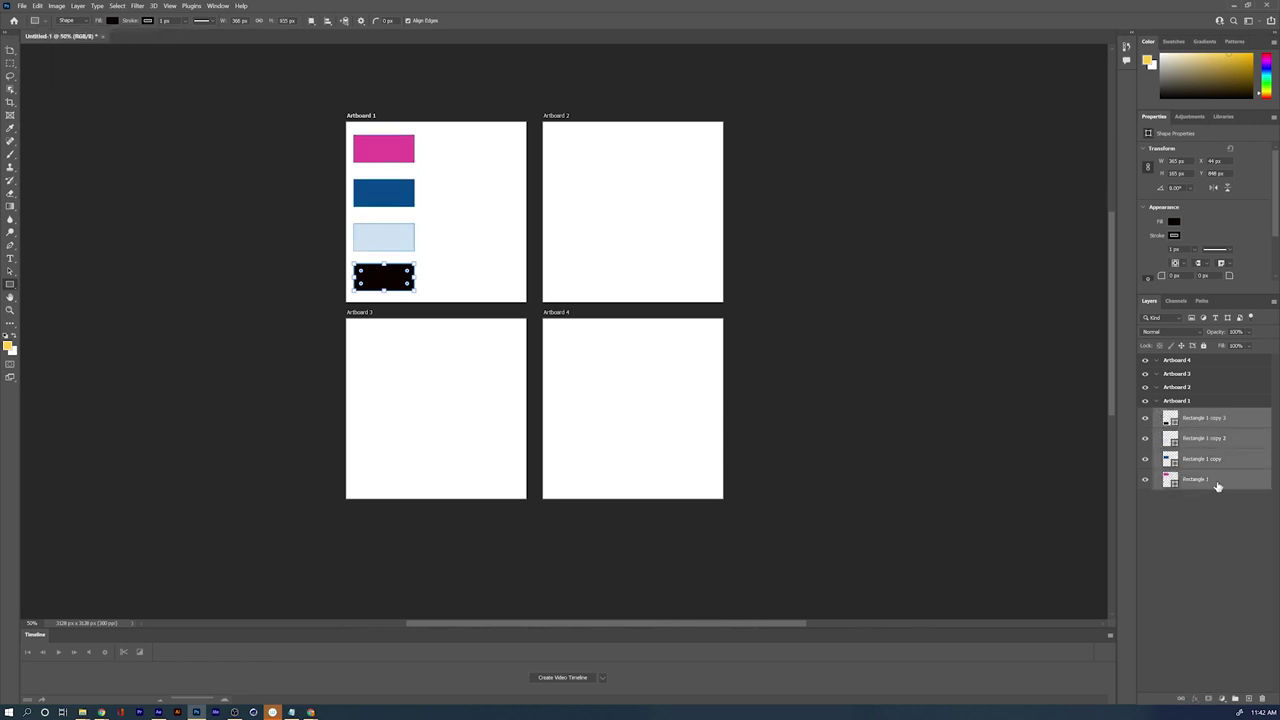
pyautogui.hotkey('ctrl', 'g')
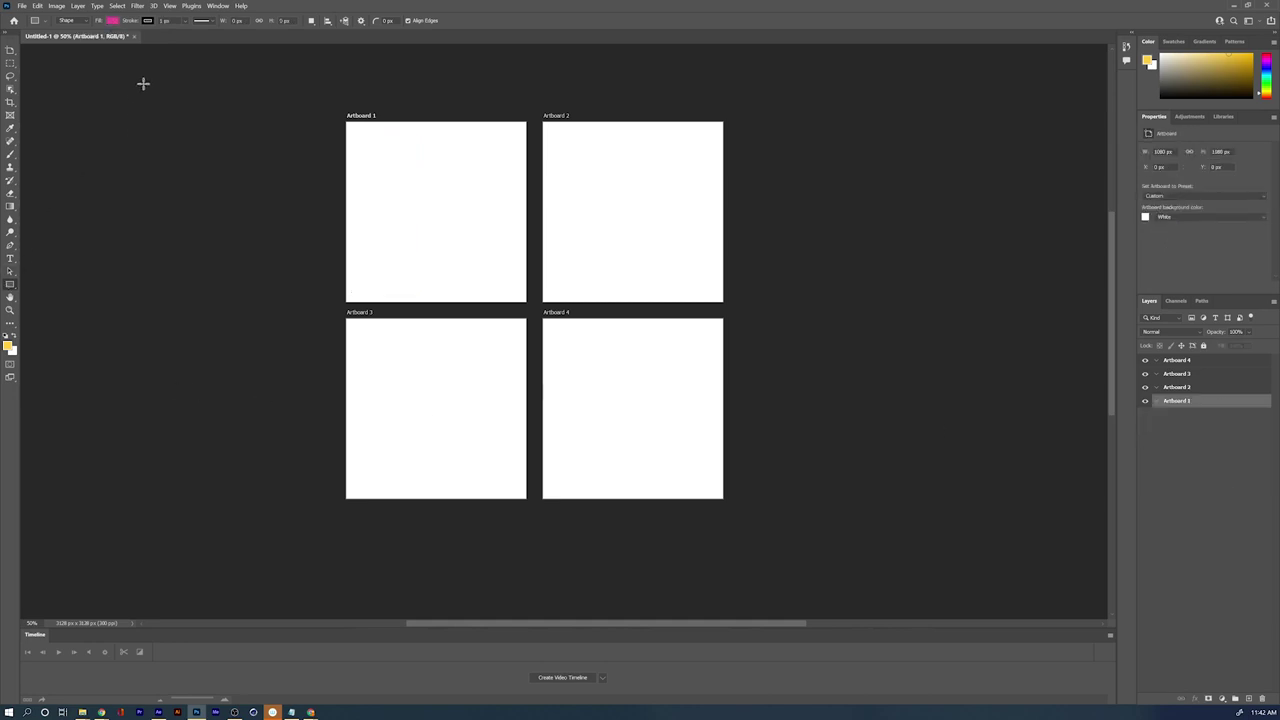
# Step: Set no stroke and the dark blue fill swatch, then draw a rectangle over Artboard 1
pyautogui.click(147, 21)
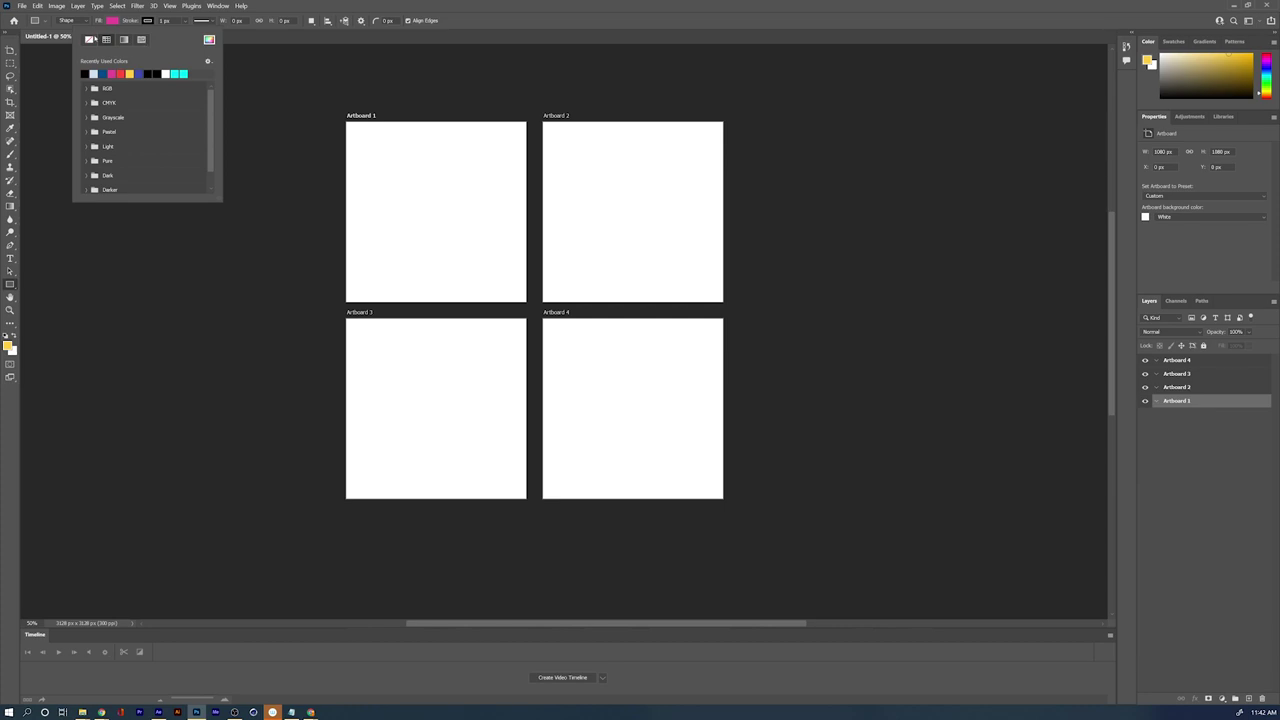
pyautogui.click(88, 39)
pyautogui.click(121, 22)
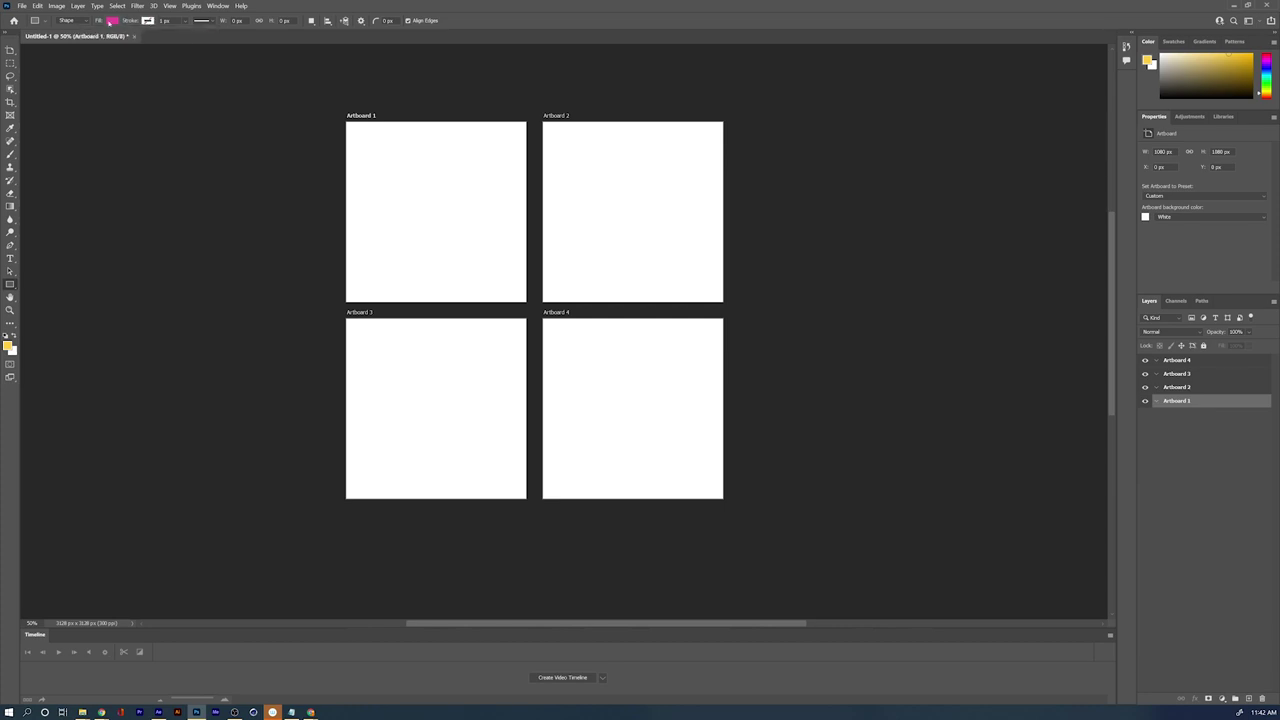
pyautogui.click(109, 22)
pyautogui.click(68, 73)
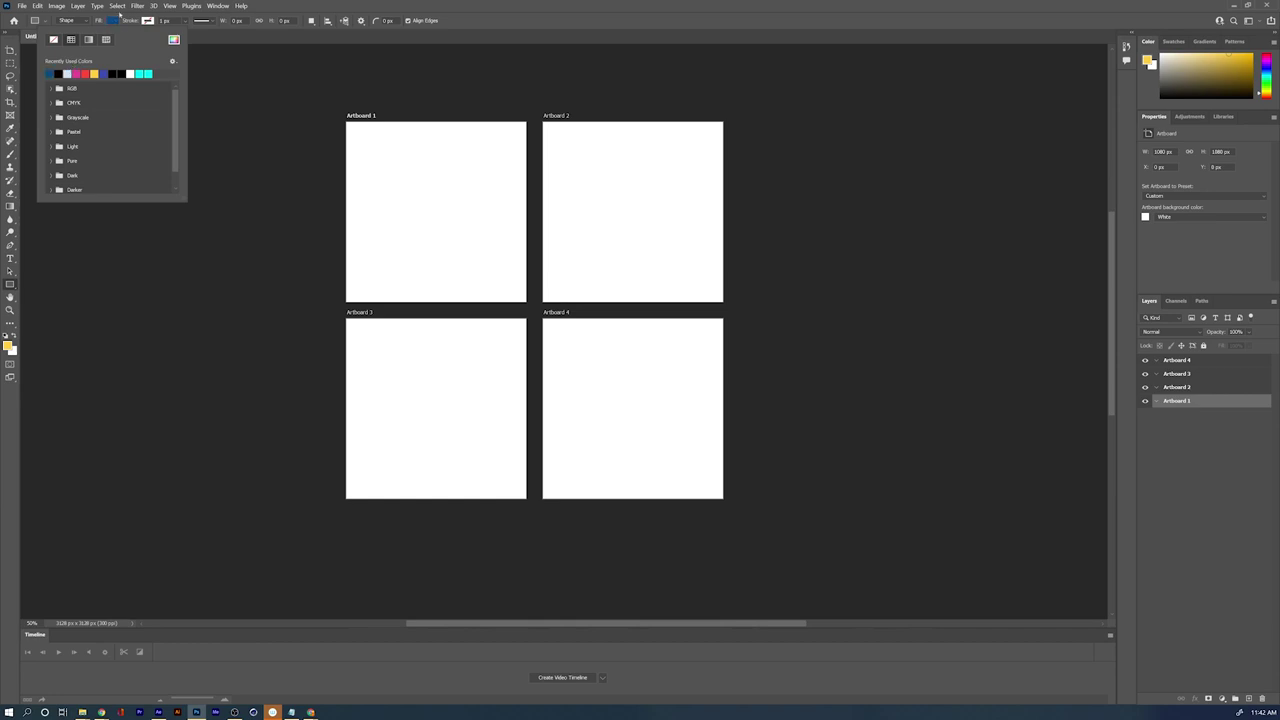
pyautogui.click(112, 20)
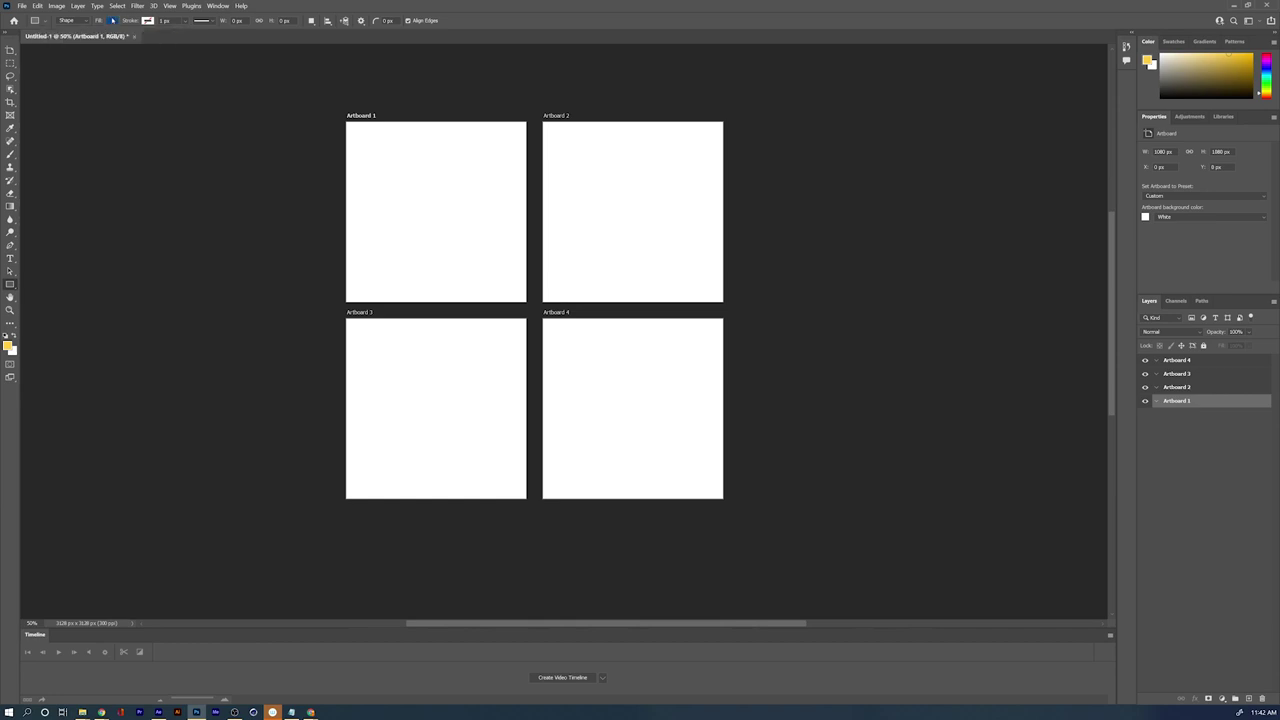
pyautogui.moveTo(342, 118)
pyautogui.mouseDown()
pyautogui.moveTo(467, 270)
pyautogui.moveTo(533, 309)
pyautogui.mouseUp()
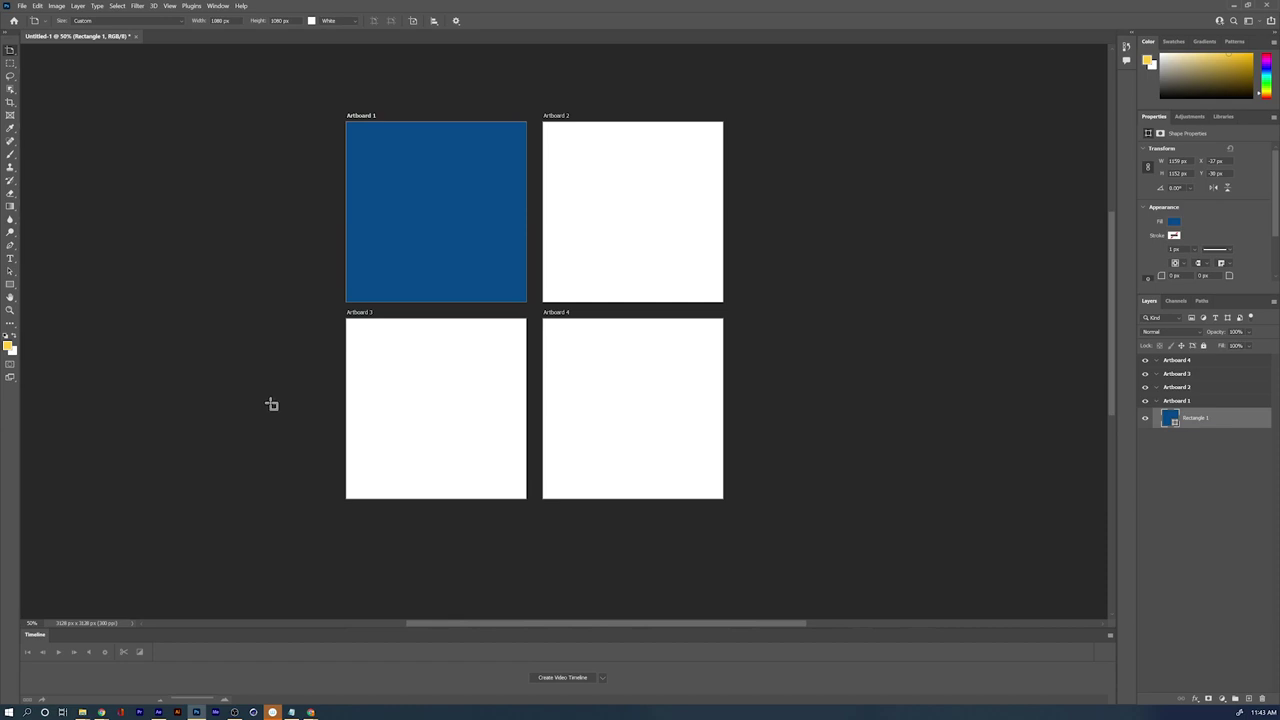
# Step: Zoom to 100%, pan to Artboard 1, and select Artboards 1 through 4 in Layers
pyautogui.press('v')
pyautogui.scroll(3, 330, 300)
pyautogui.hotkey('ctrl', '+')
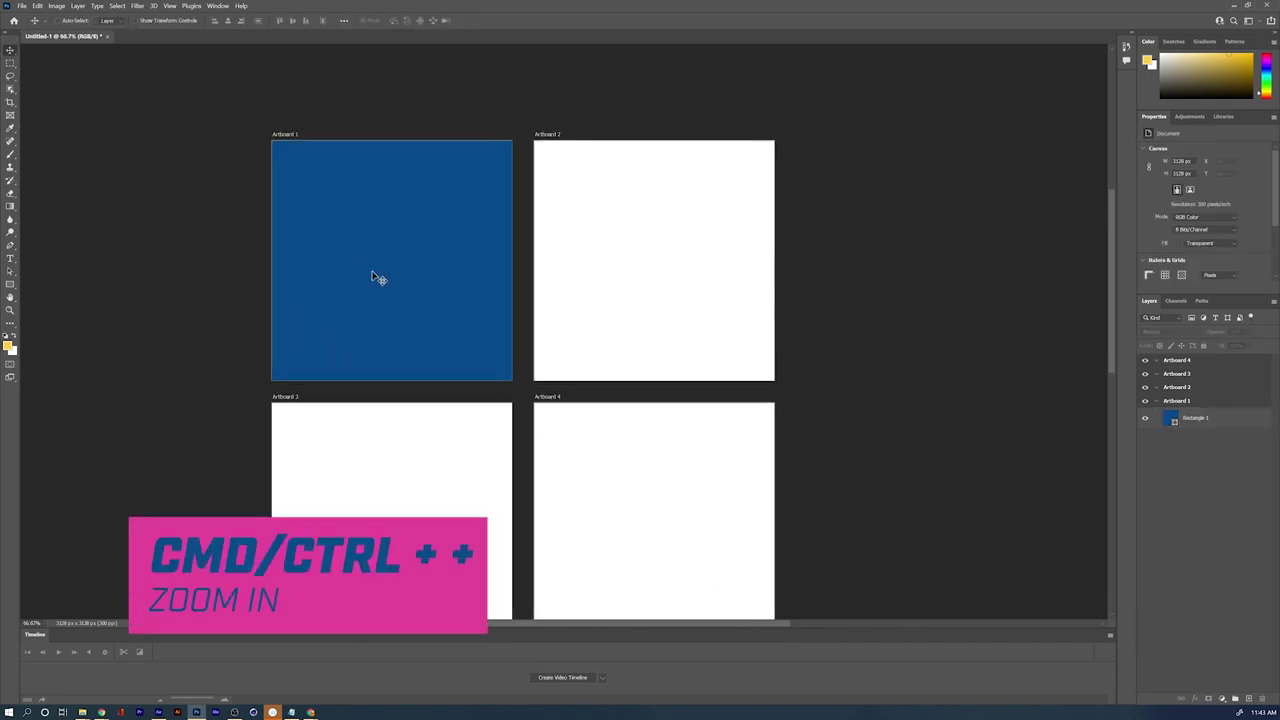
pyautogui.hotkey('ctrl', '+')
pyautogui.moveTo(314, 211)
pyautogui.mouseDown()
pyautogui.moveTo(403, 305)
pyautogui.moveTo(401, 285)
pyautogui.mouseUp()
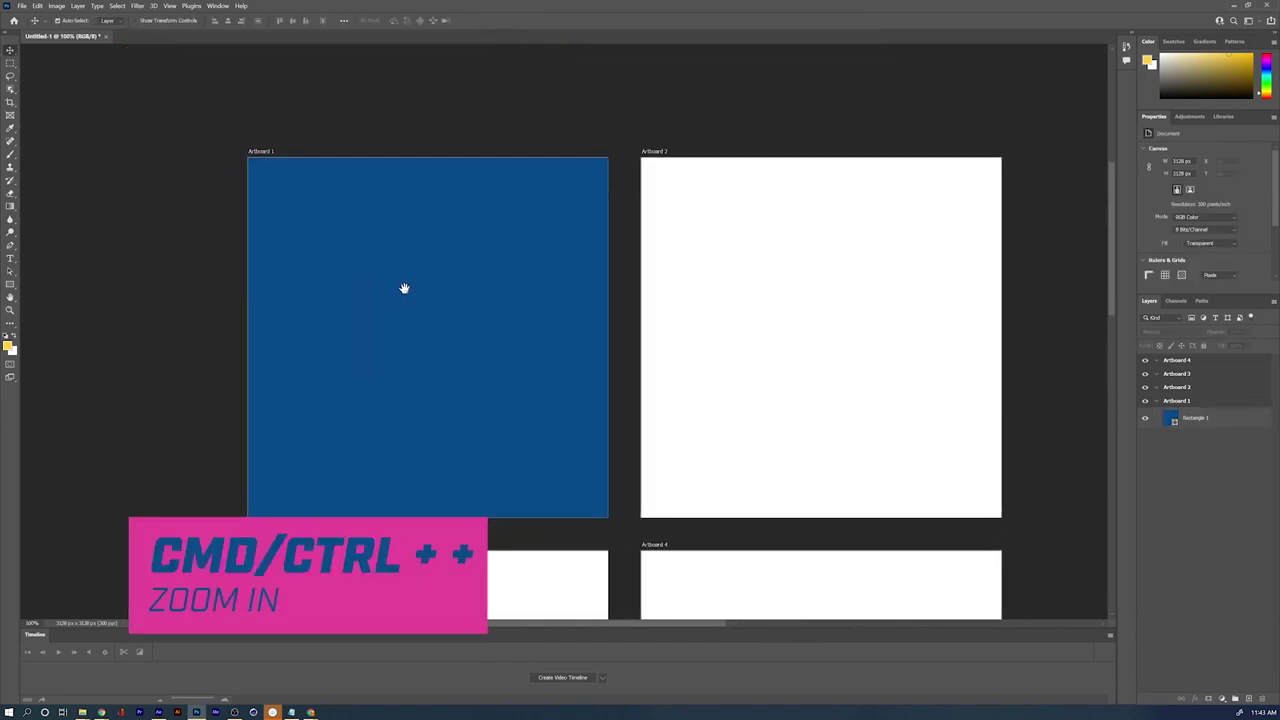
pyautogui.click(1178, 401)
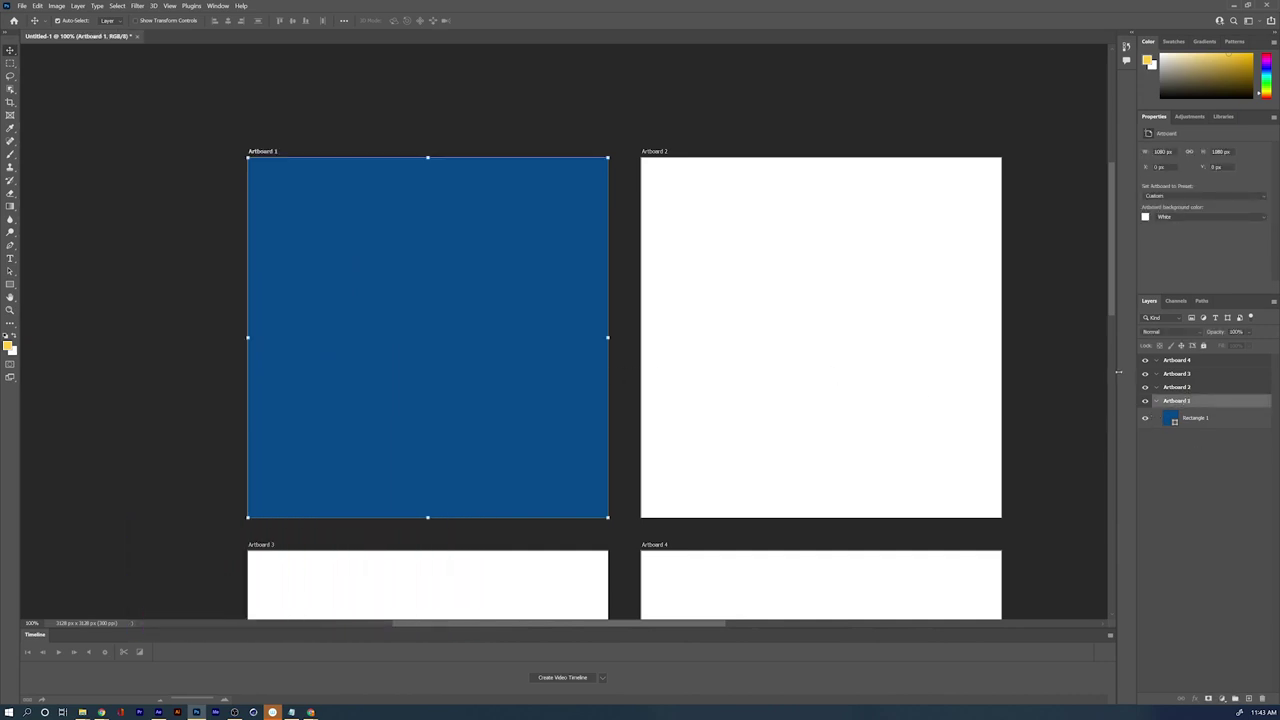
pyautogui.keyDown('shift'); pyautogui.click(1182, 362); pyautogui.keyUp('shift')
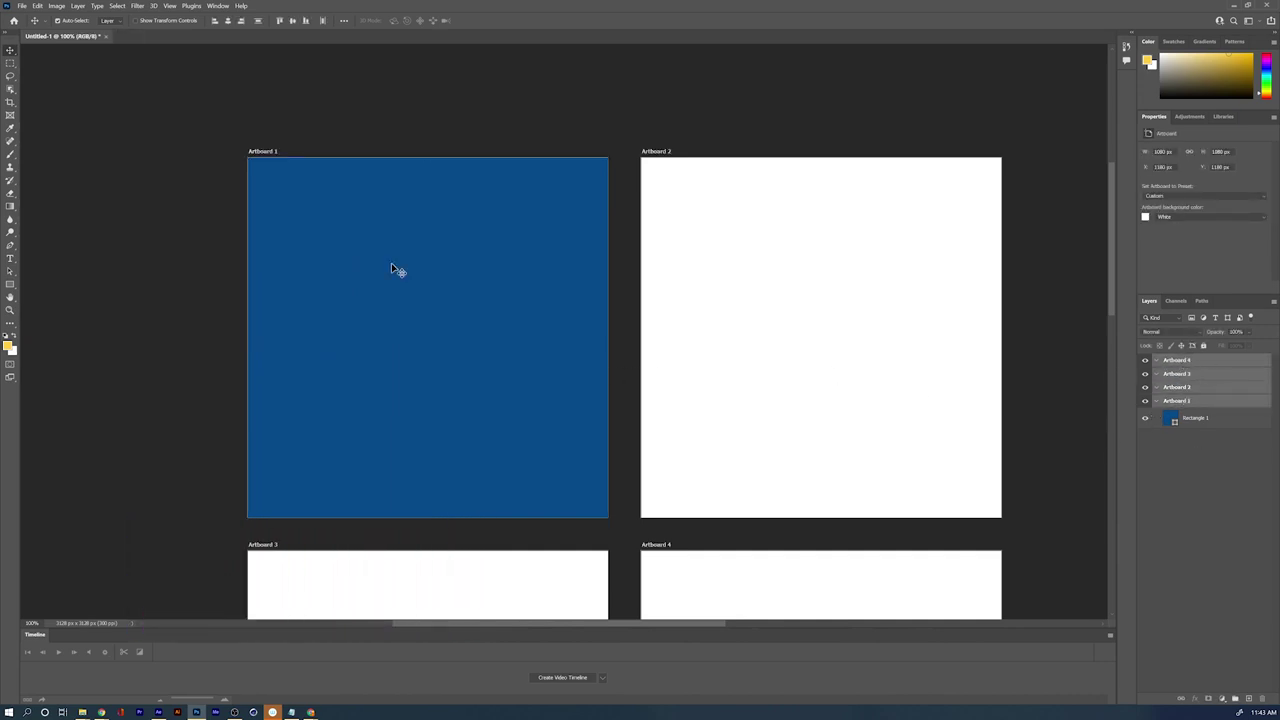
pyautogui.click(169, 6)
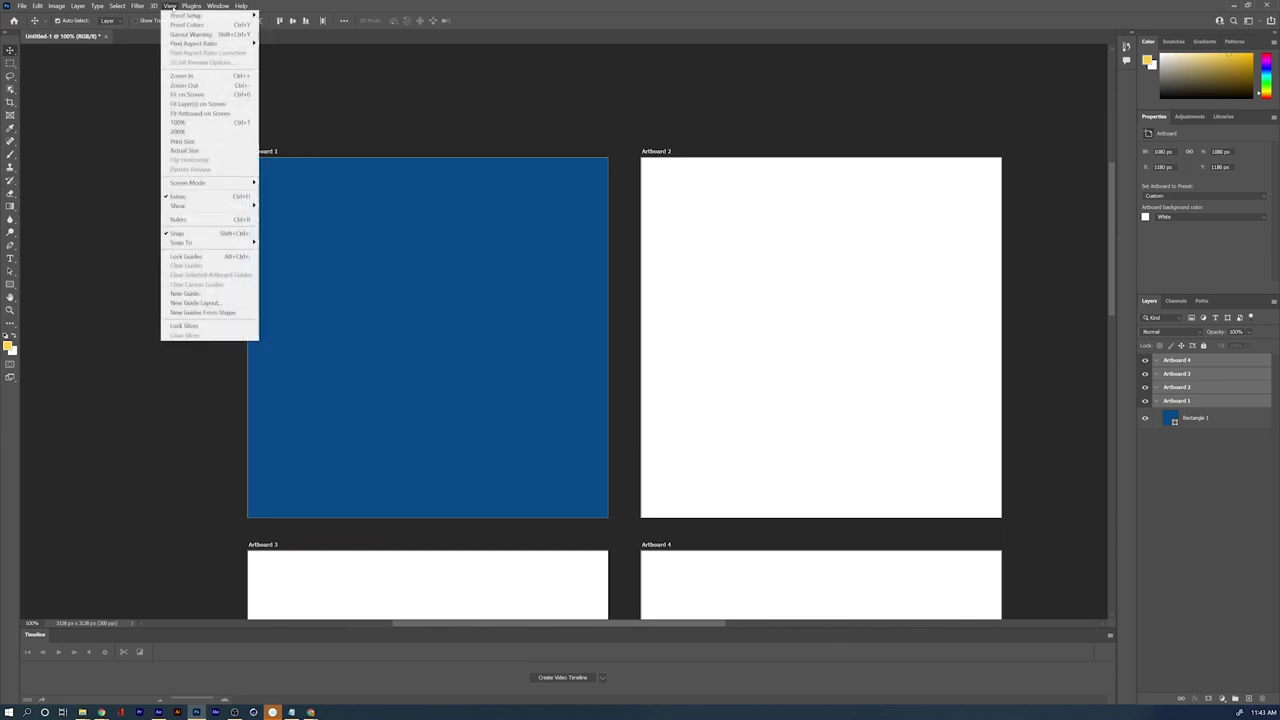
# Step: Apply a New Guide Layout of 5 columns and 5 rows to the artboards
pyautogui.click(195, 302)
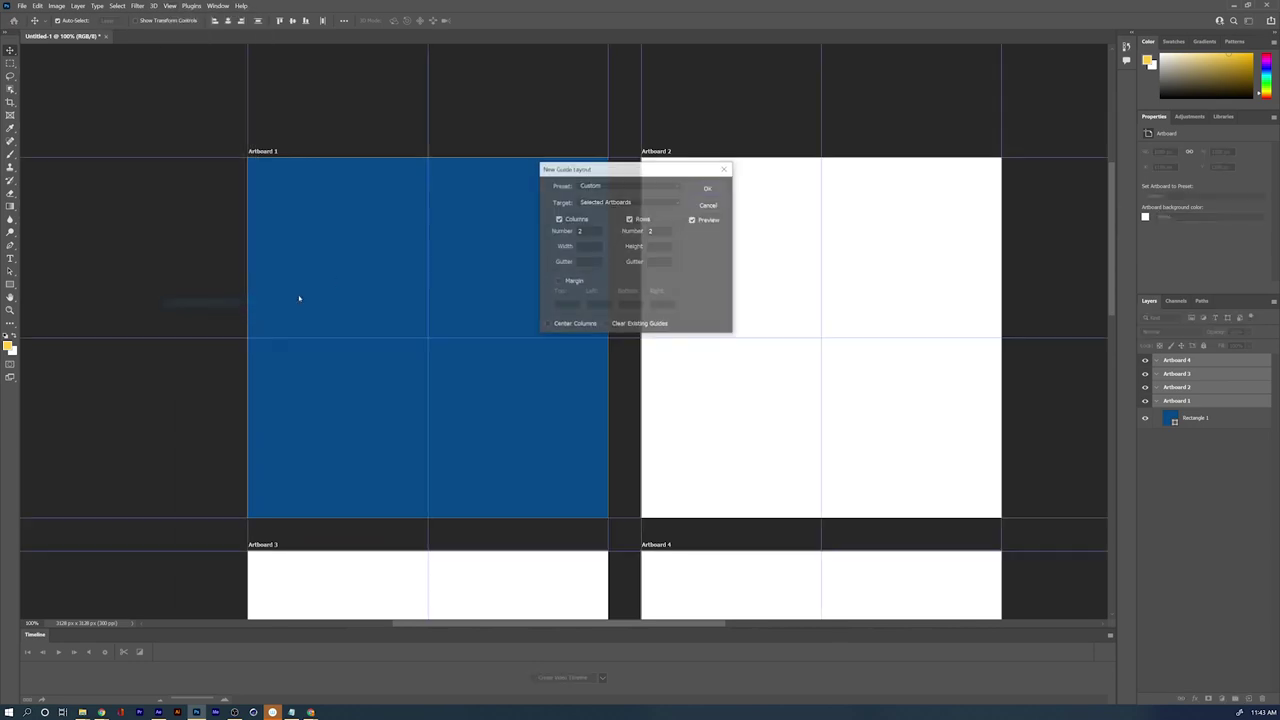
pyautogui.click(489, 181)
pyautogui.write('5')
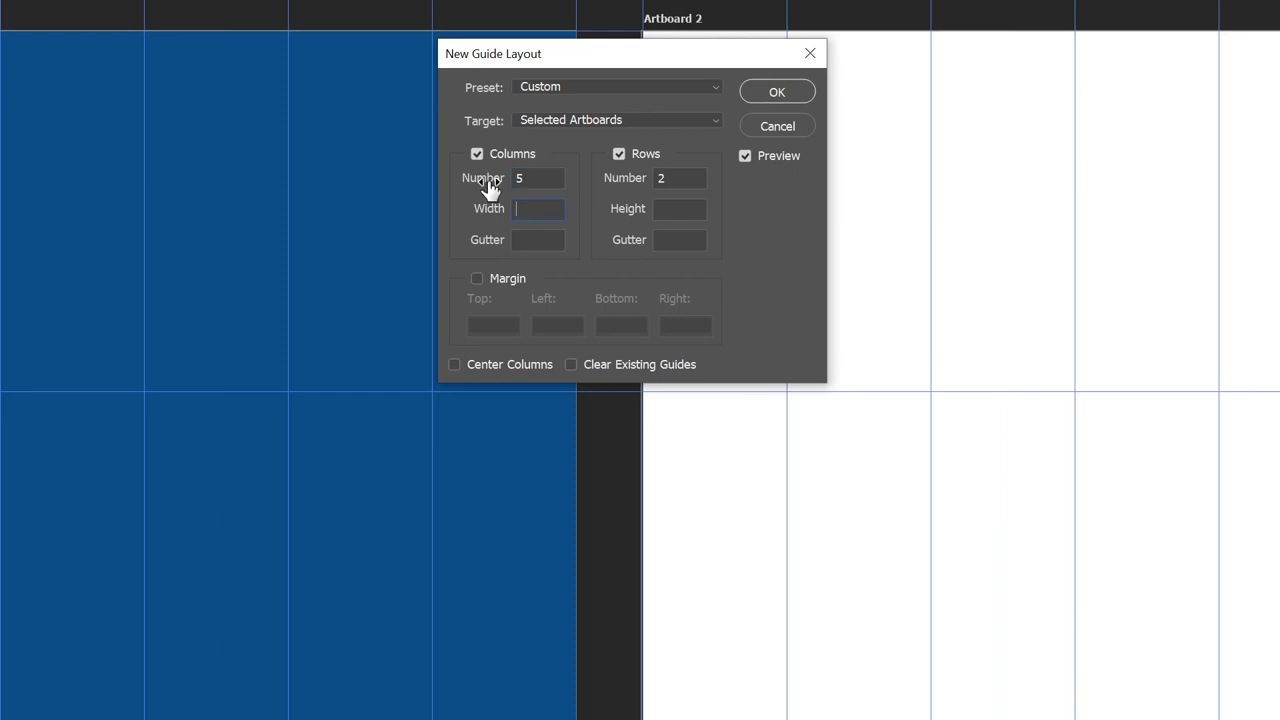
pyautogui.press('Tab')
pyautogui.write('5')
pyautogui.press('BackSpace')
pyautogui.click(609, 186)
pyautogui.write('5')
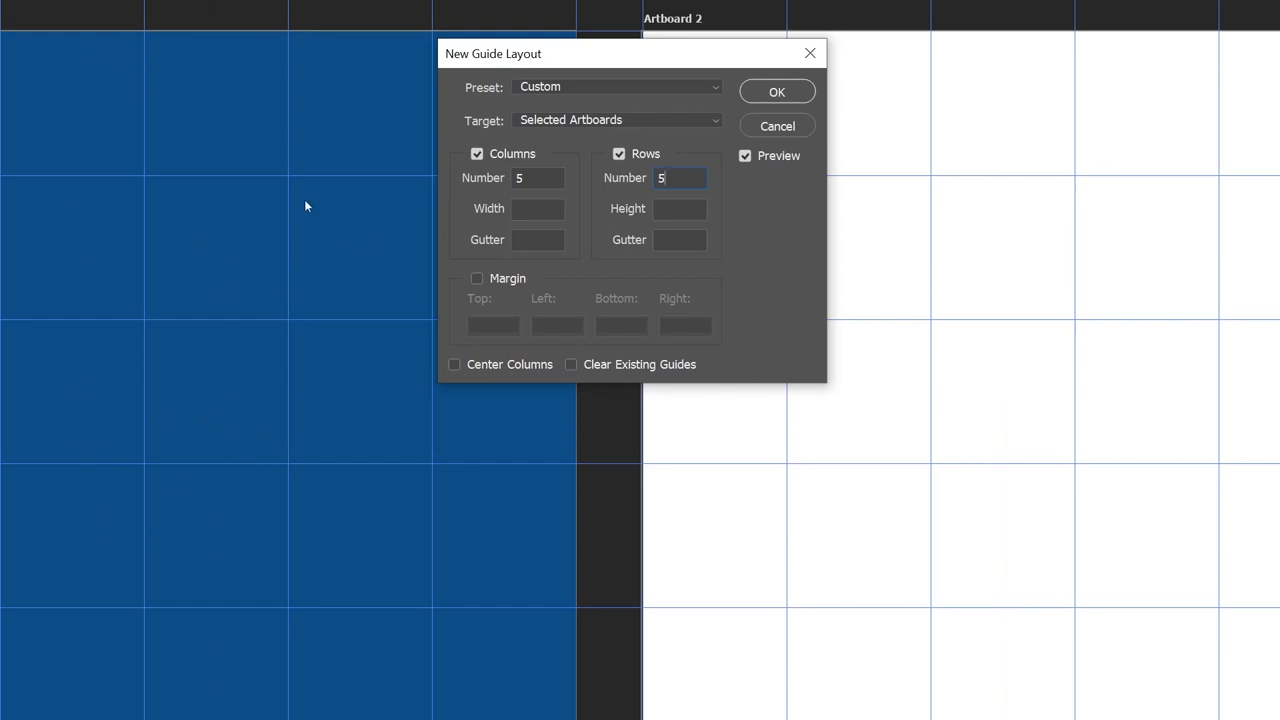
pyautogui.click(779, 93)
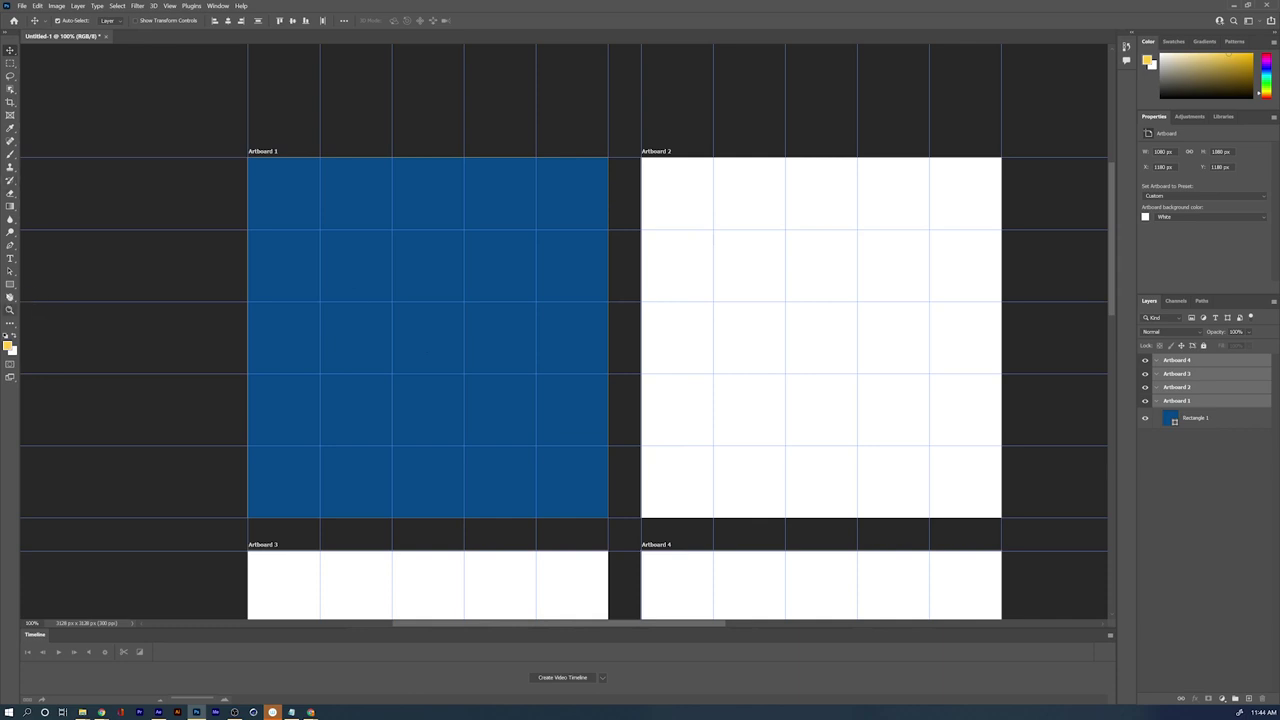
pyautogui.moveTo(10, 284); pyautogui.dragTo(48, 293)
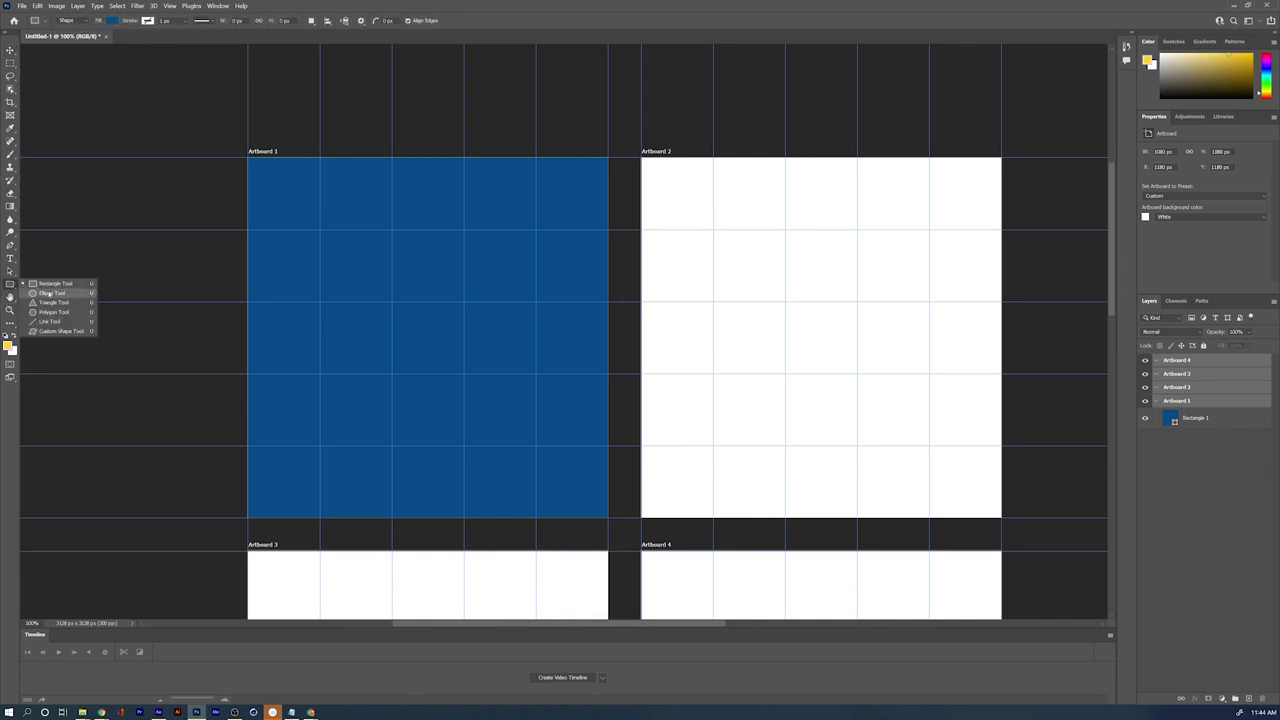
# Step: Draw a full-width circle on Artboard 1 with the Ellipse tool and fill it light blue
pyautogui.click(48, 293)
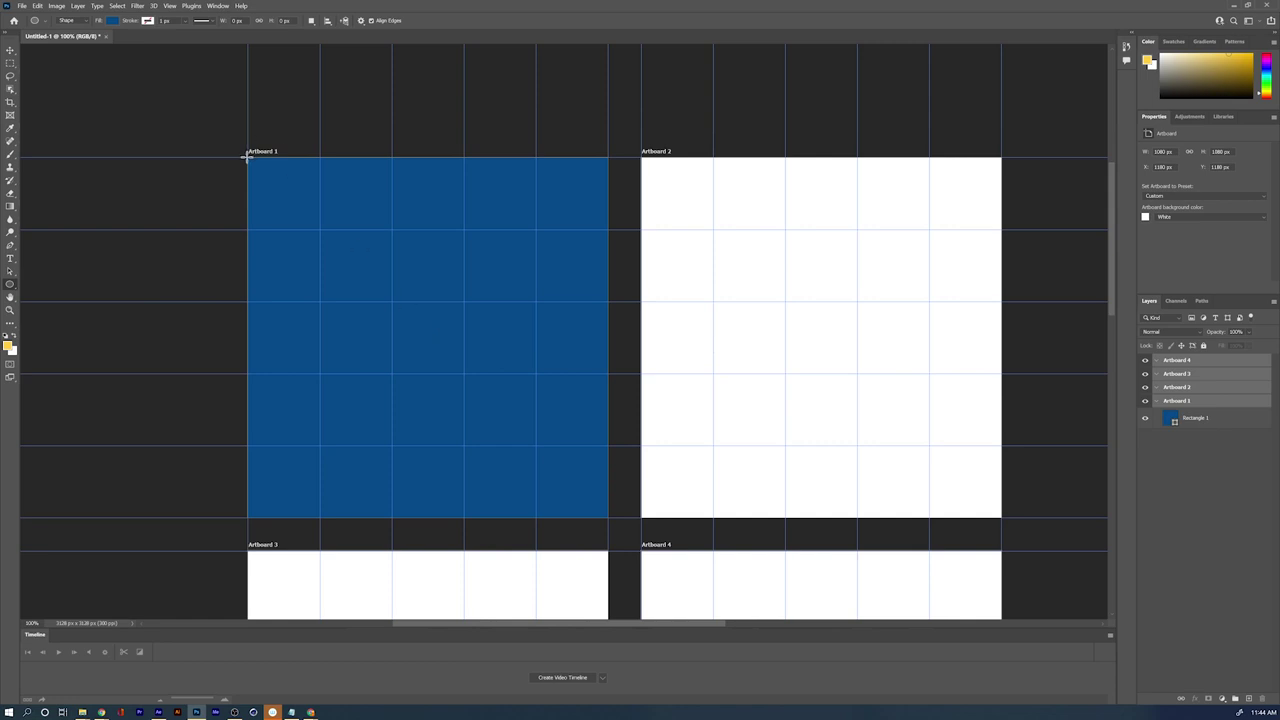
pyautogui.moveTo(247, 157)
pyautogui.mouseDown()
pyautogui.moveTo(577, 518)
pyautogui.moveTo(605, 532)
pyautogui.mouseUp()
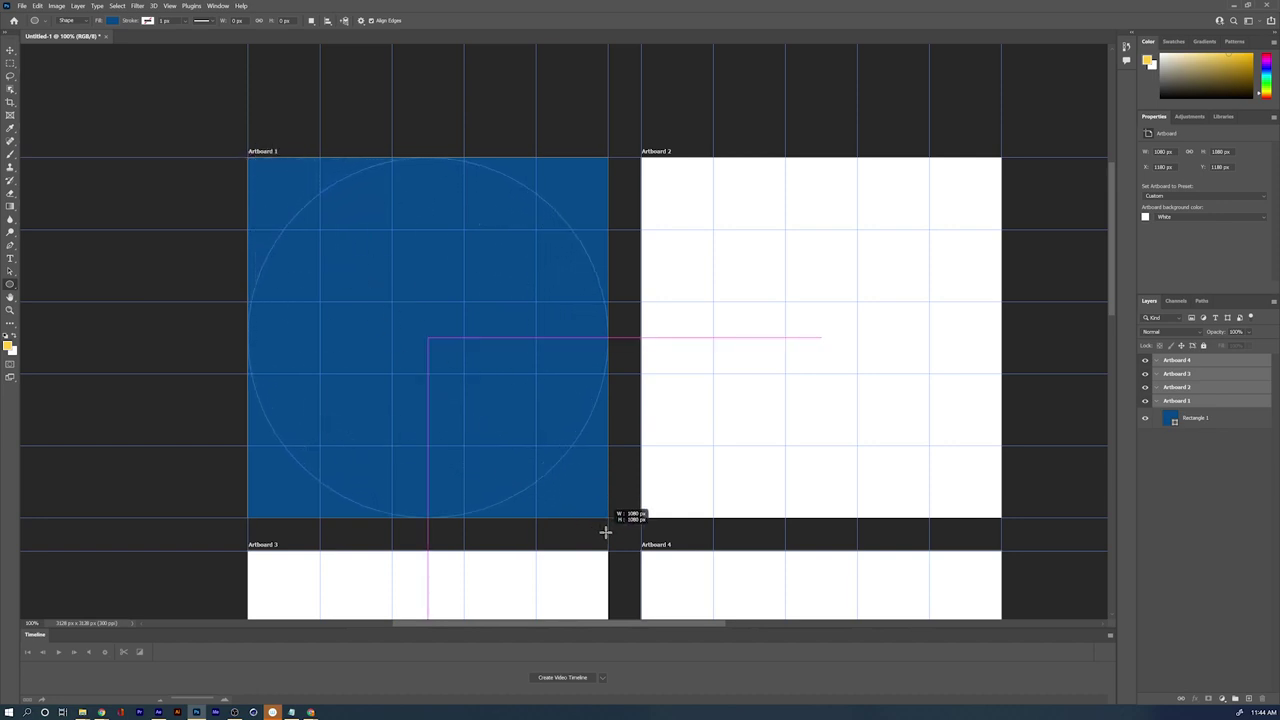
pyautogui.moveTo(605, 532); pyautogui.dragTo(605, 532)
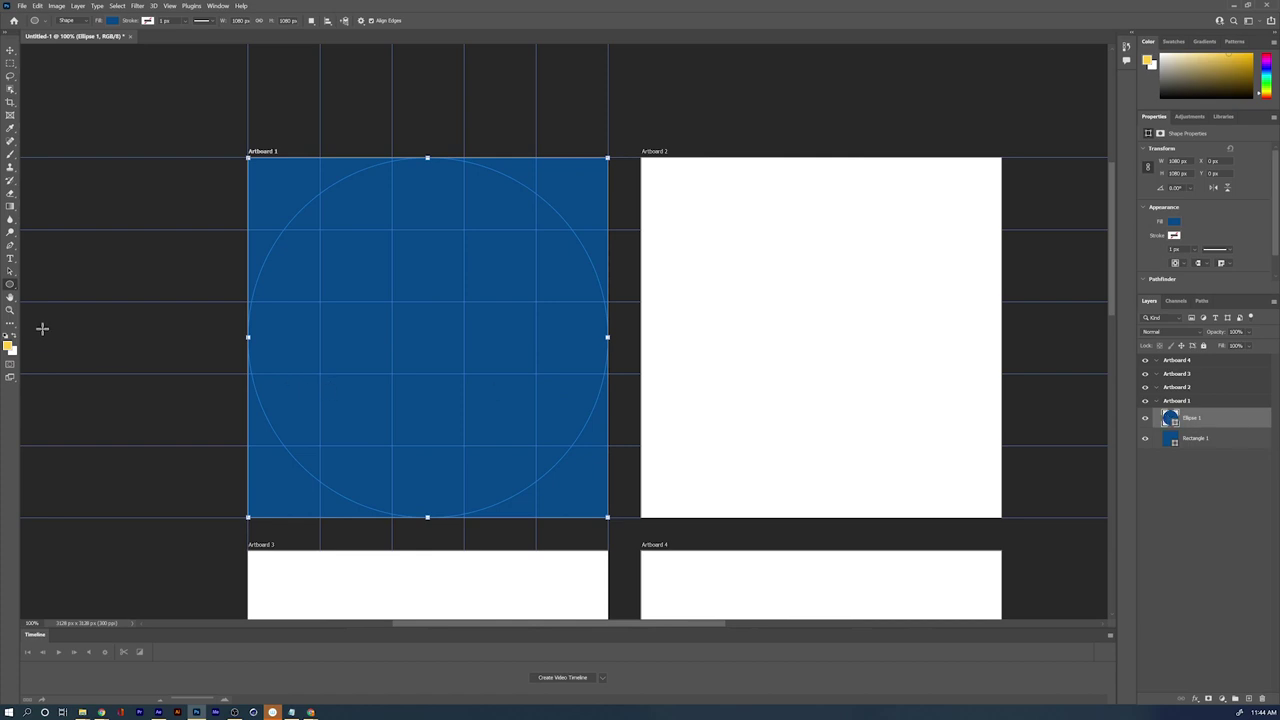
pyautogui.click(113, 20)
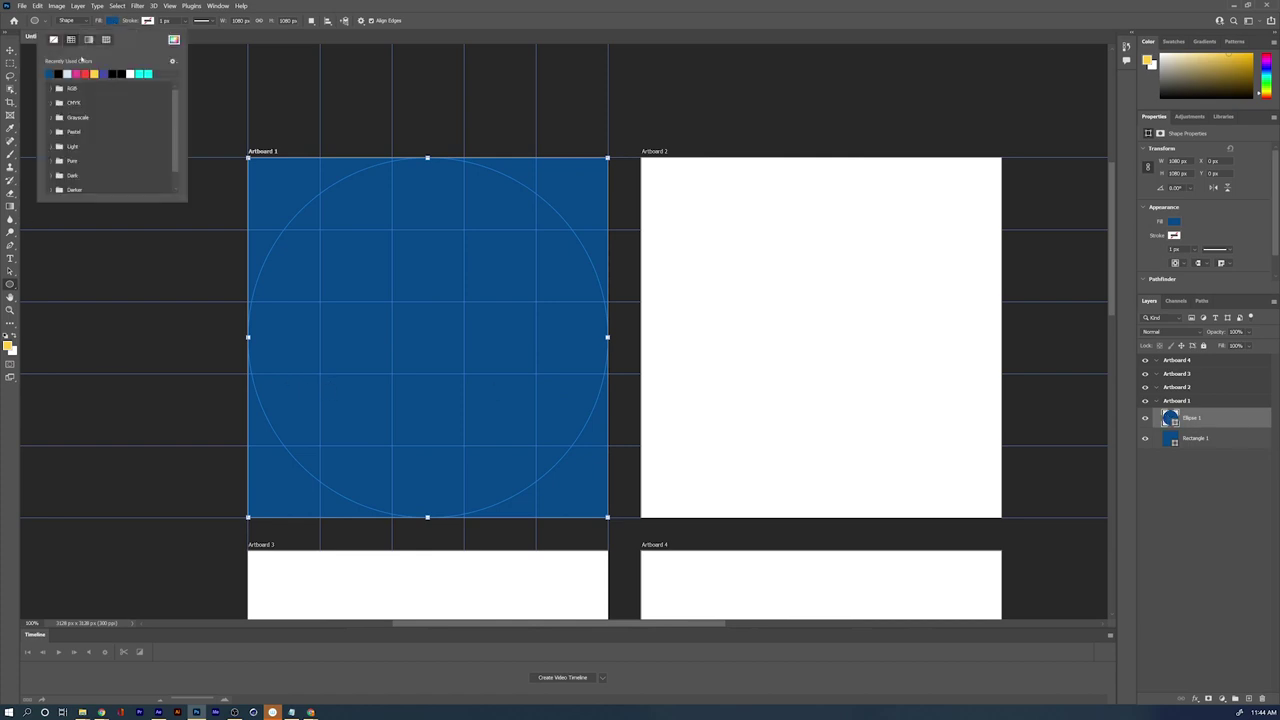
pyautogui.click(72, 68)
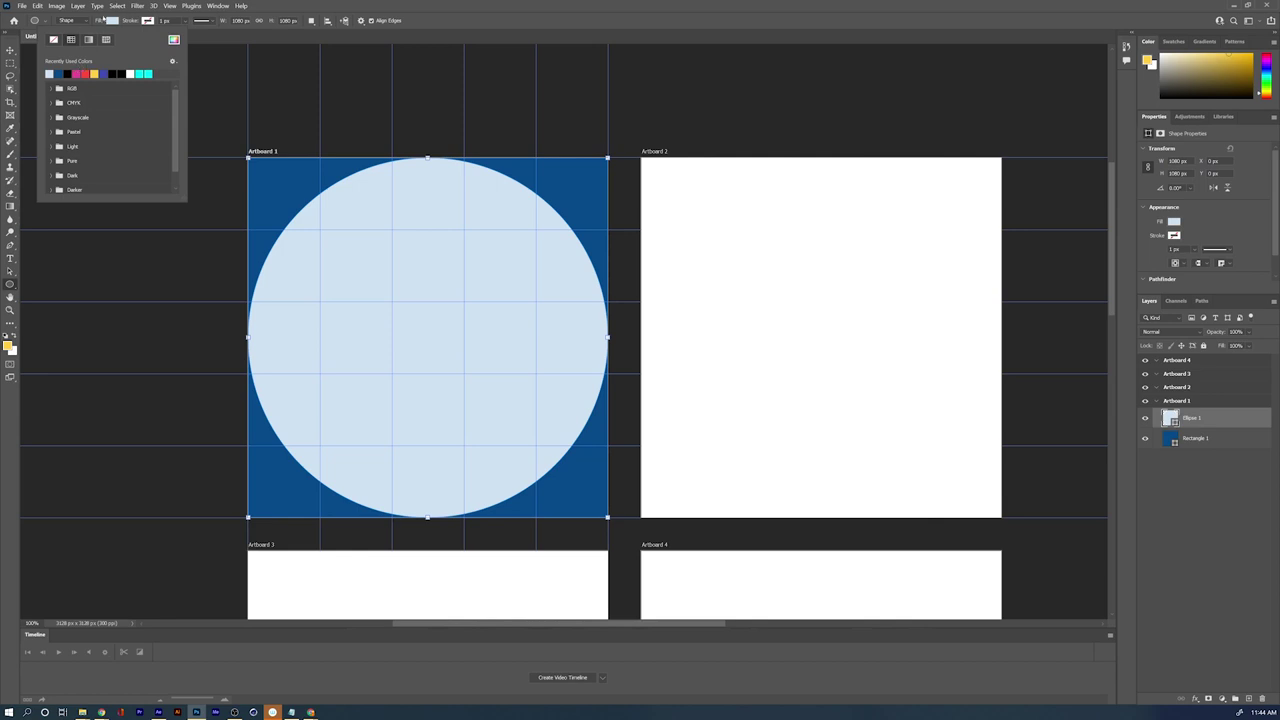
pyautogui.click(103, 17)
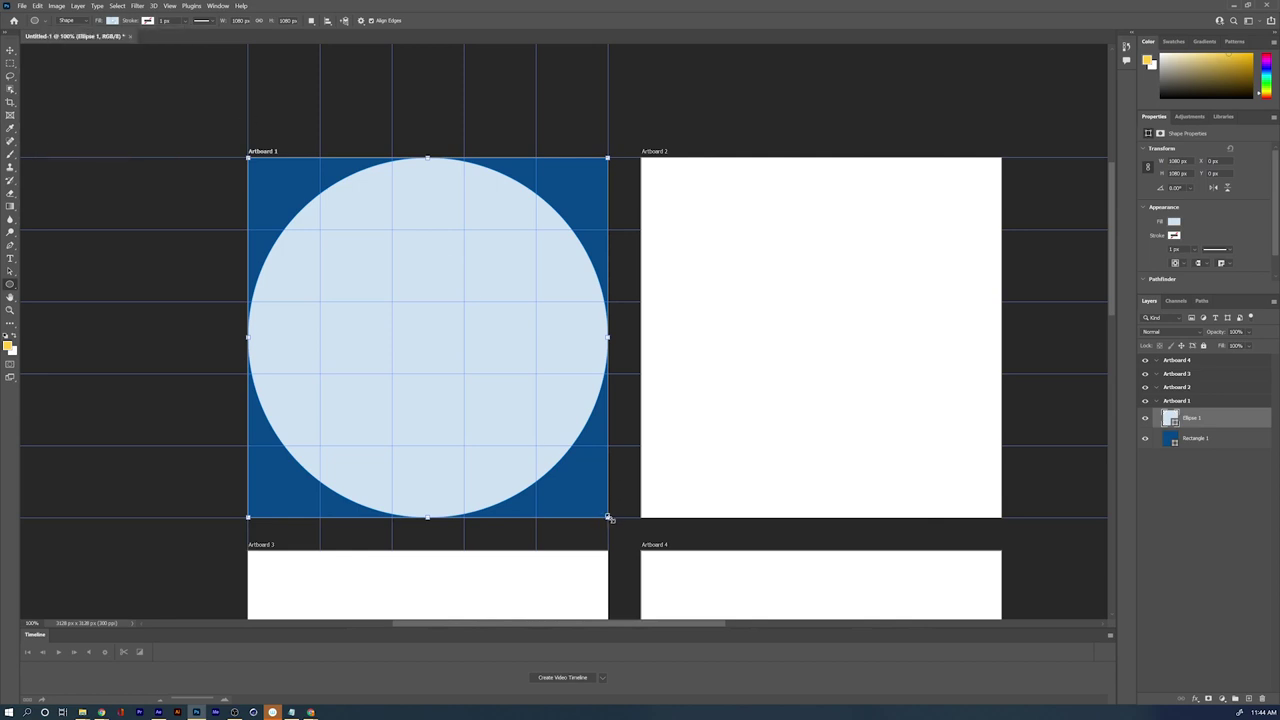
# Step: Shrink the circle from its centre to about 684 px and hide the guides with Ctrl+;
pyautogui.moveTo(607, 517)
pyautogui.mouseDown()
pyautogui.moveTo(520, 423)
pyautogui.moveTo(556, 466)
pyautogui.moveTo(545, 454)
pyautogui.mouseUp()
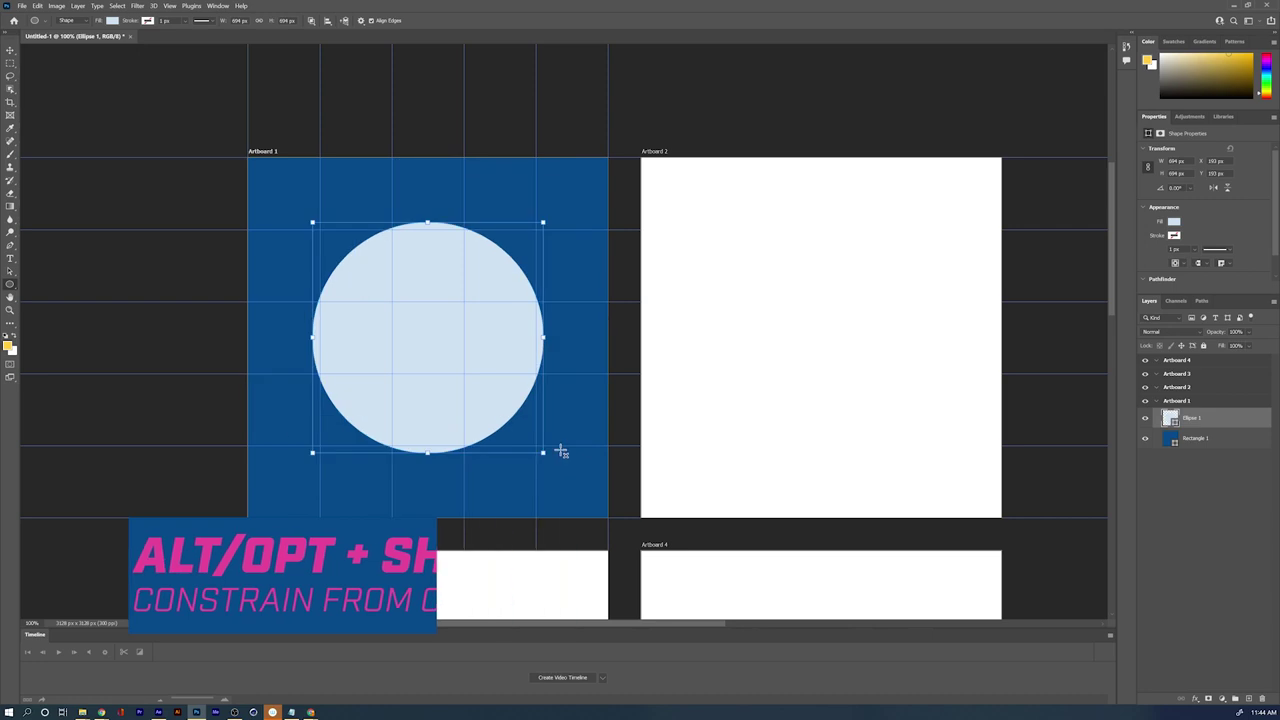
pyautogui.press('v')
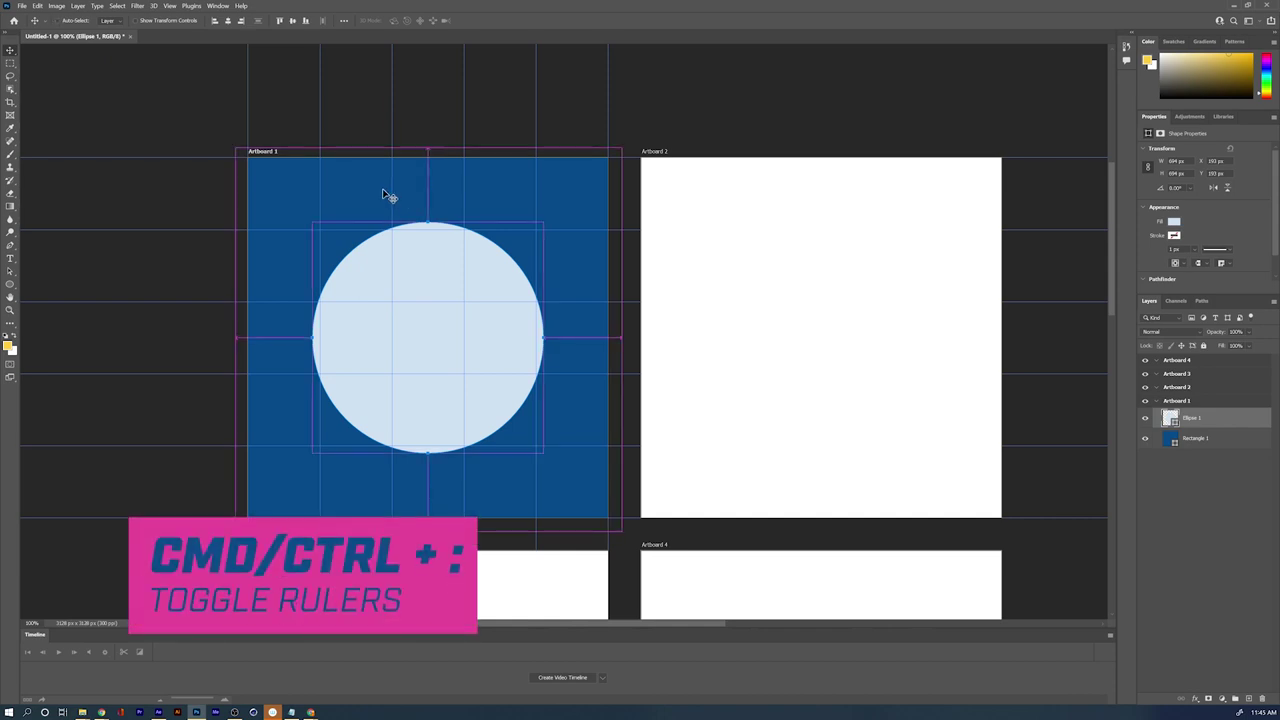
pyautogui.hotkey('ctrl', ';')
pyautogui.hotkey('ctrl', ';')
pyautogui.hotkey('ctrl', ';')
pyautogui.hotkey('ctrl', ';')
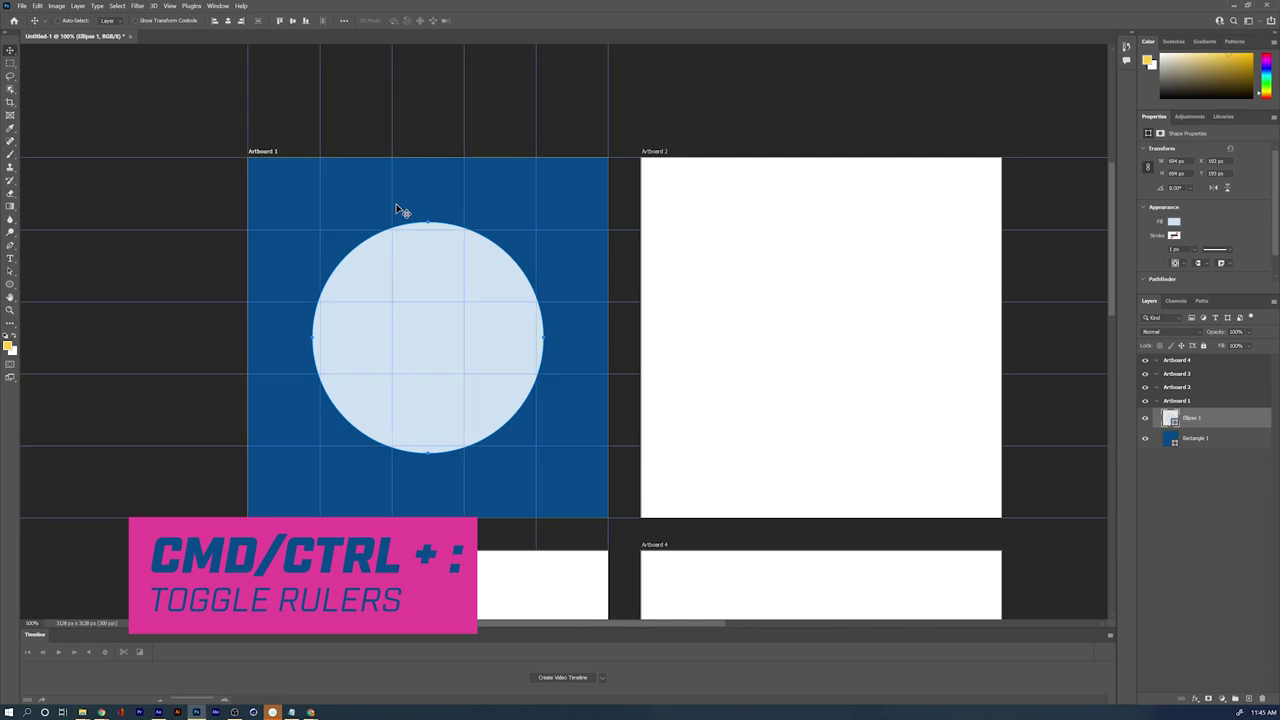
pyautogui.hotkey('ctrl', ';')
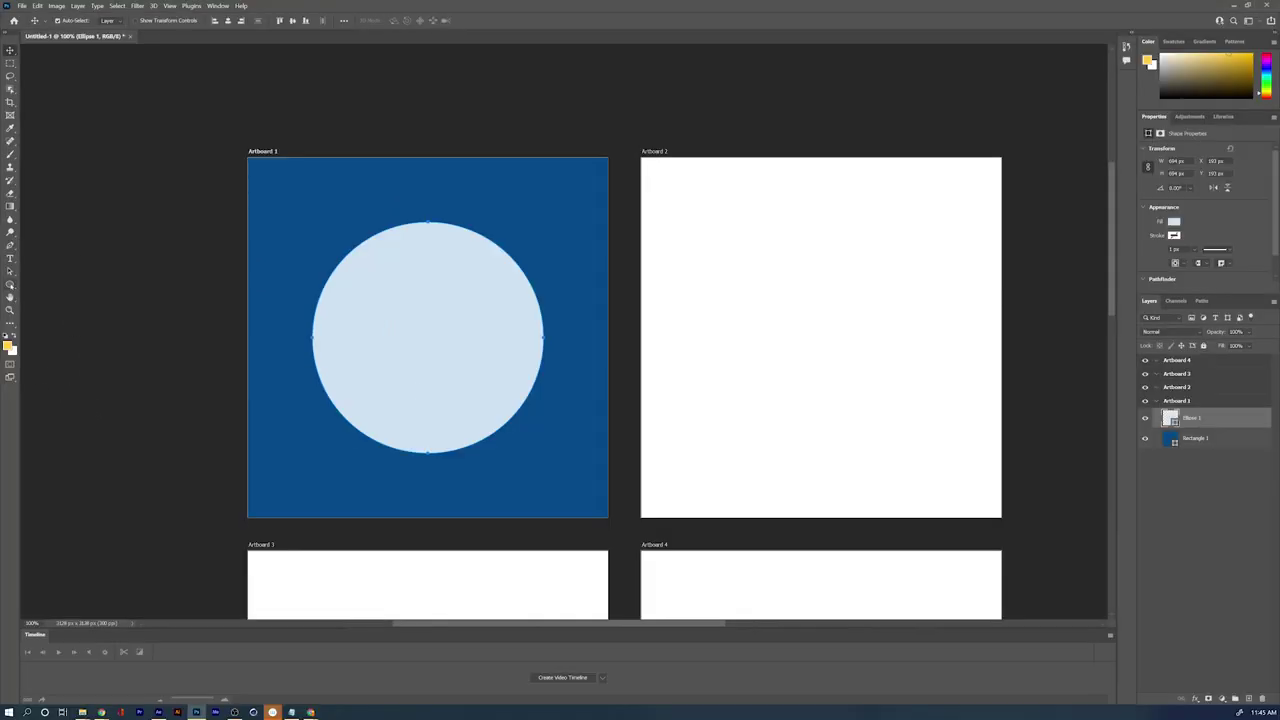
# Step: Draw a thin light-blue vertical rectangle from top to bottom through the circle's centre
pyautogui.click(10, 284)
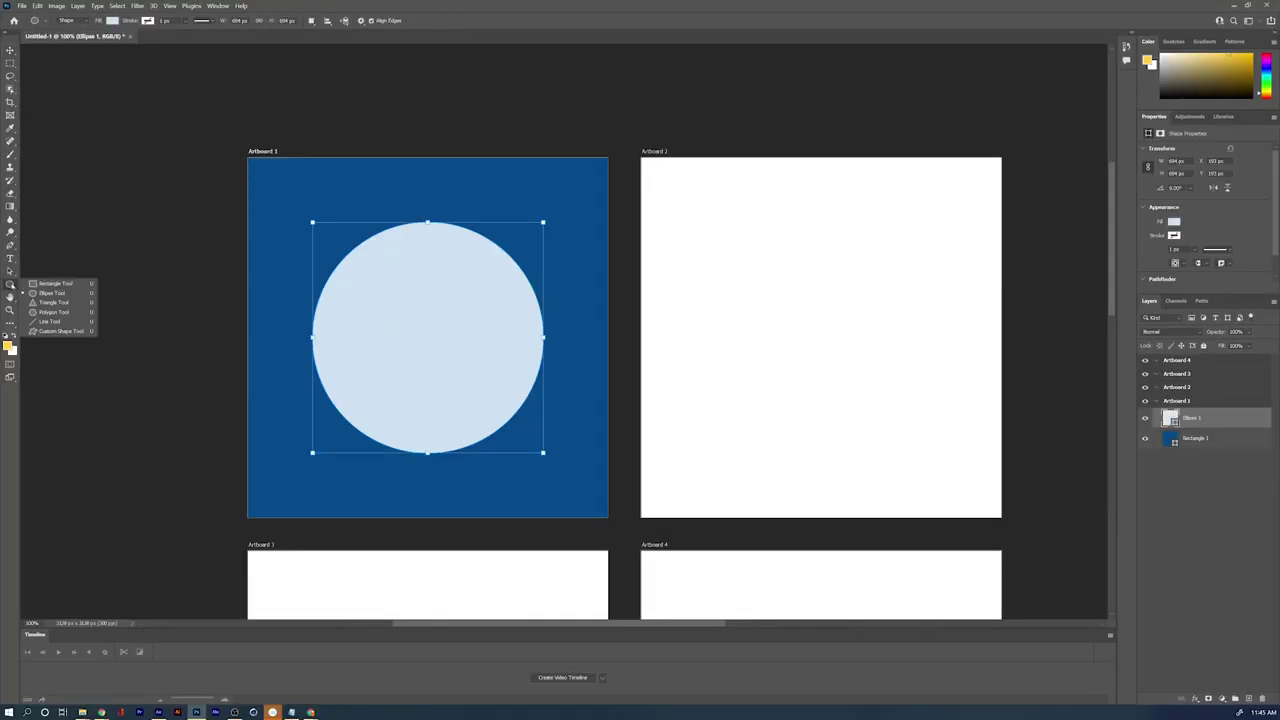
pyautogui.click(44, 285)
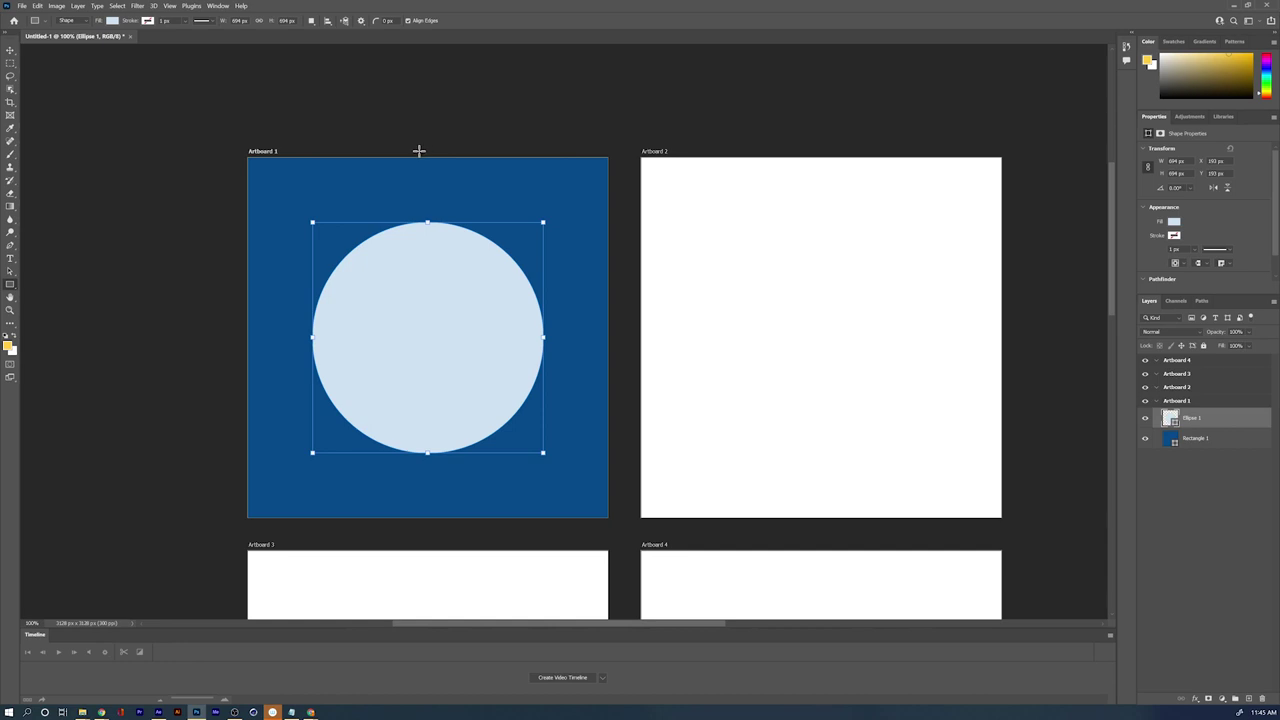
pyautogui.moveTo(420, 151); pyautogui.dragTo(427, 532)
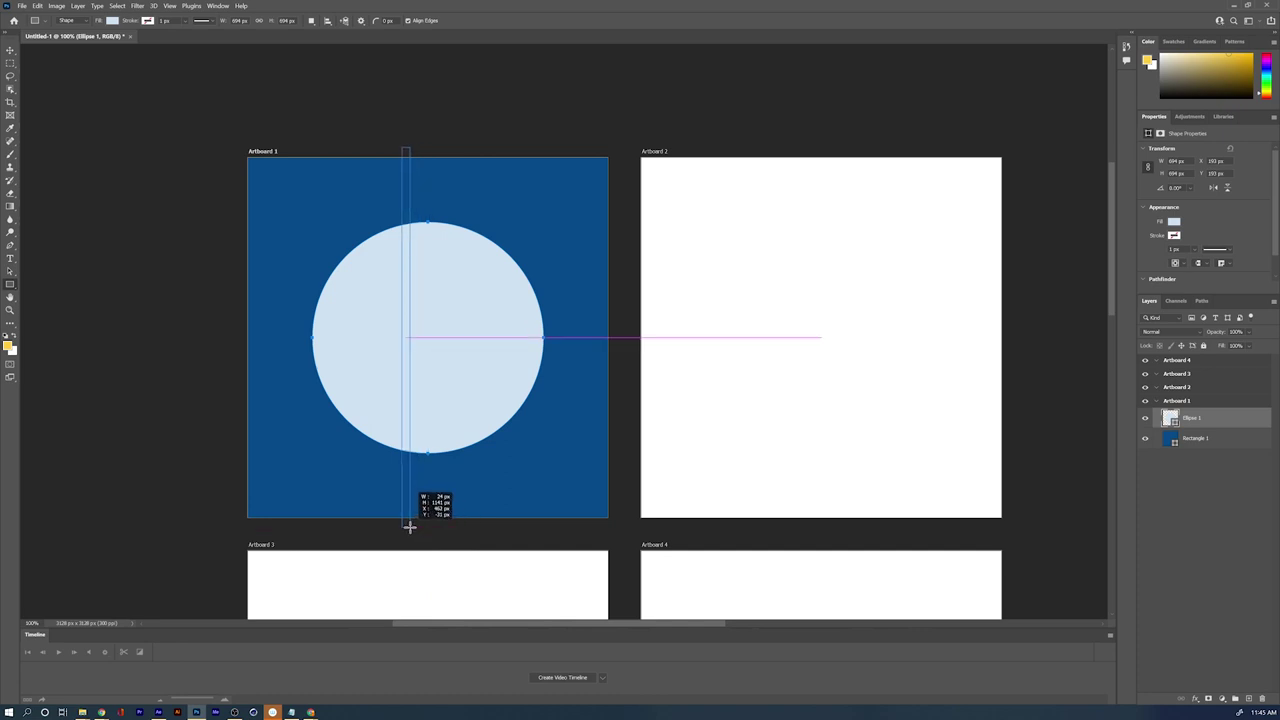
pyautogui.moveTo(427, 531)
pyautogui.mouseDown()
pyautogui.moveTo(450, 521)
pyautogui.moveTo(431, 521)
pyautogui.mouseUp()
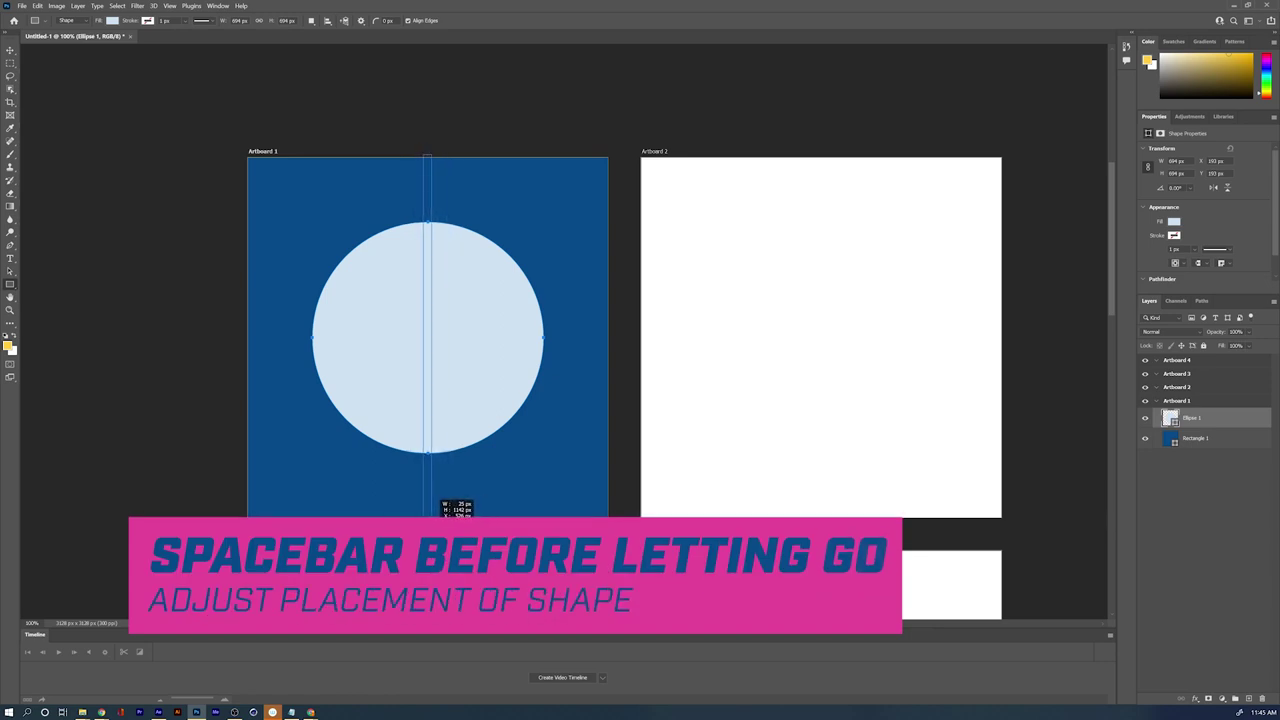
pyautogui.moveTo(431, 521); pyautogui.dragTo(431, 533)
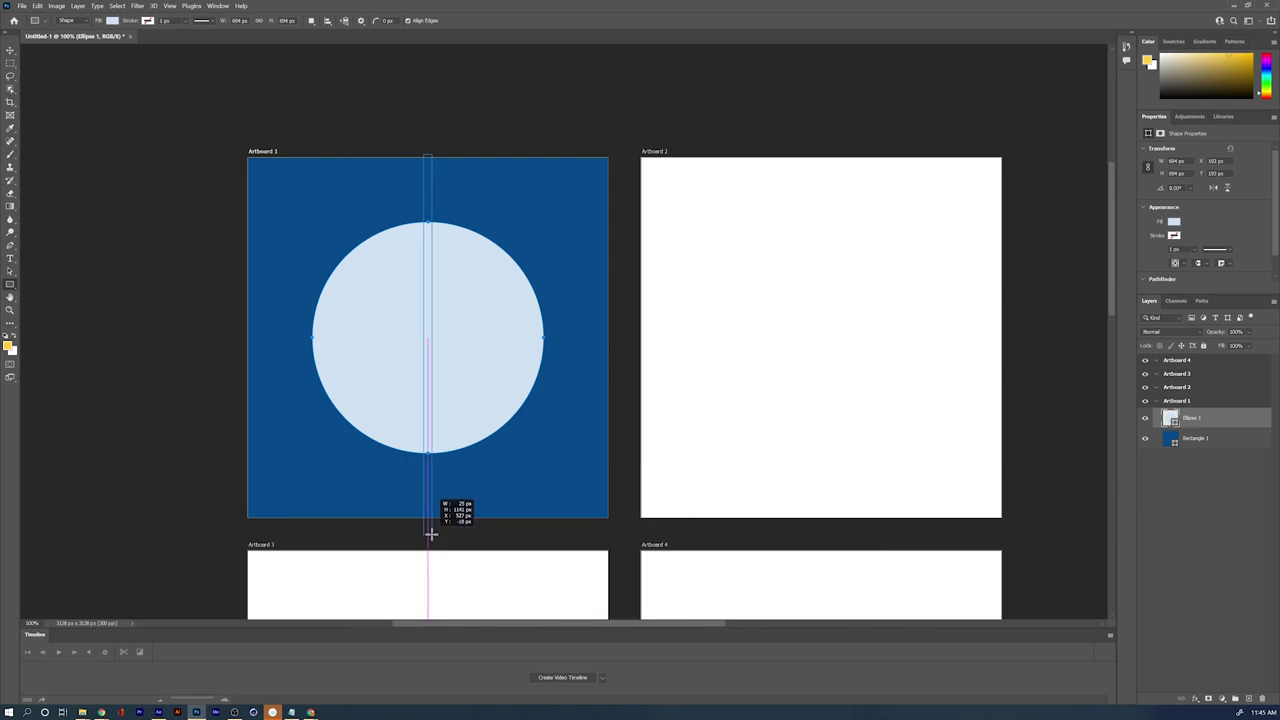
pyautogui.moveTo(431, 533); pyautogui.dragTo(431, 533)
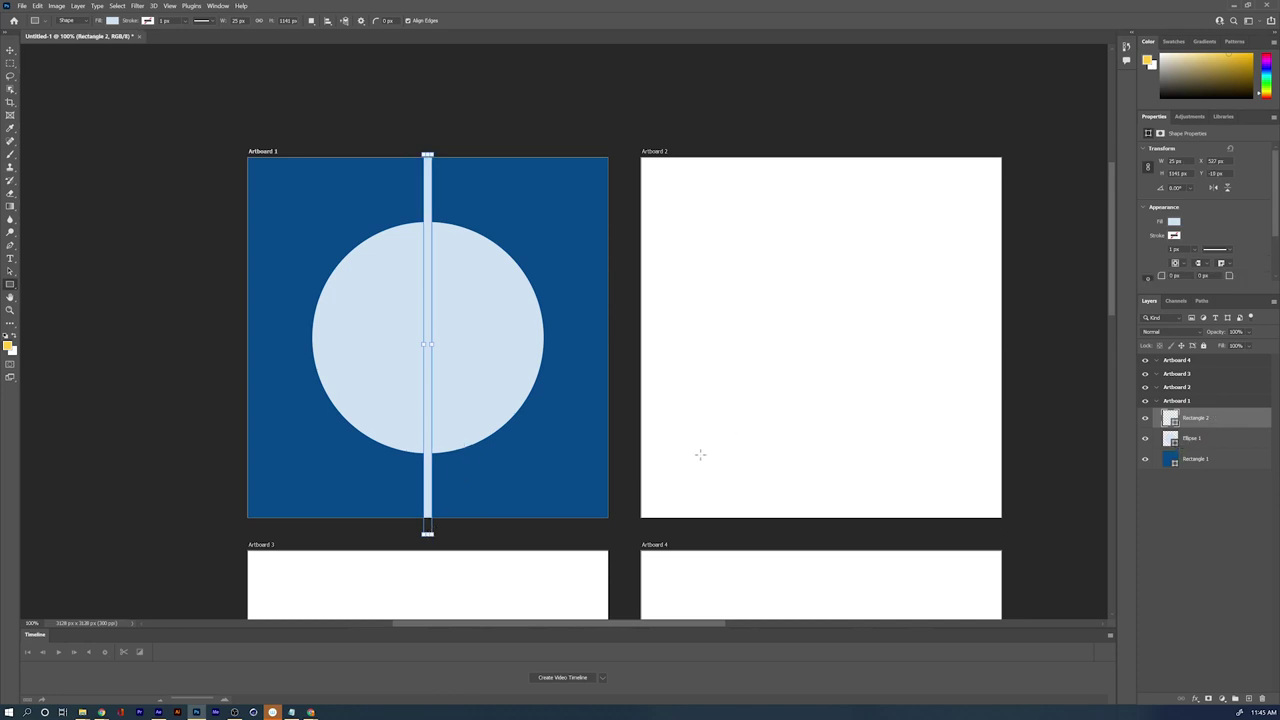
pyautogui.scroll(1, 525, 387)
pyautogui.click(1192, 516)
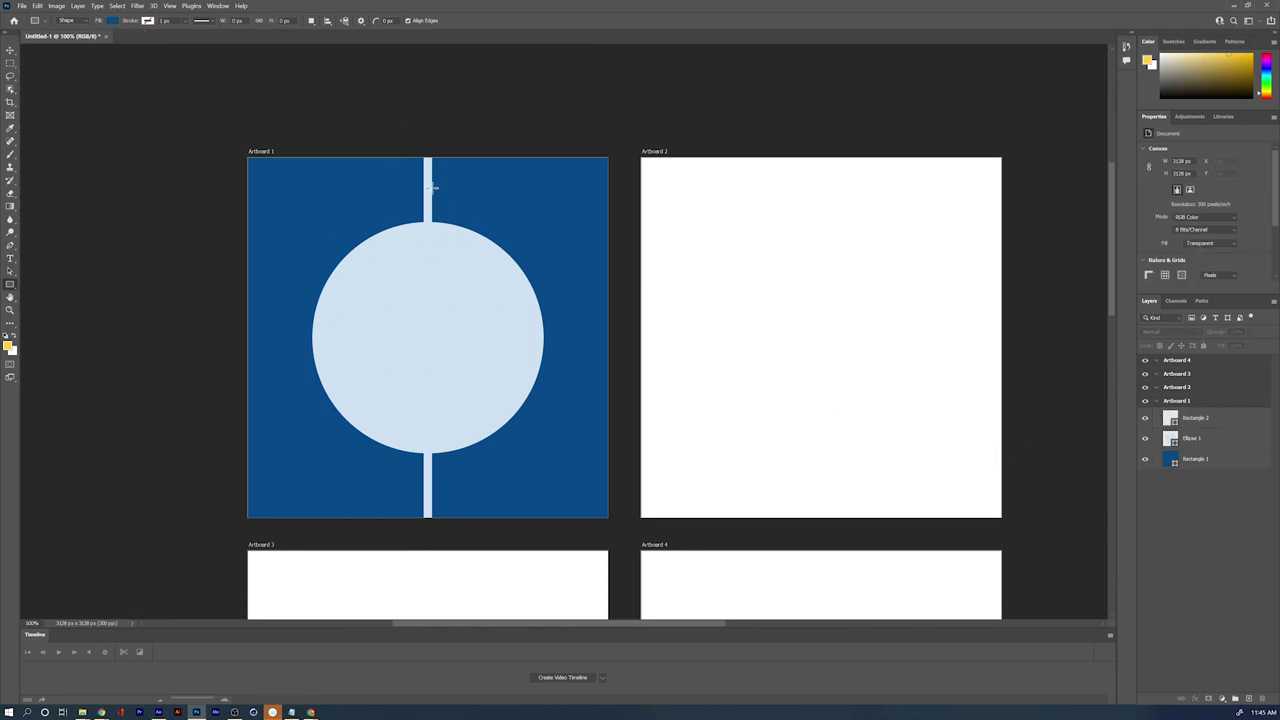
# Step: Select the Rectangle 2 bar and adjust its width with Free Transform (Ctrl+T)
pyautogui.press('v')
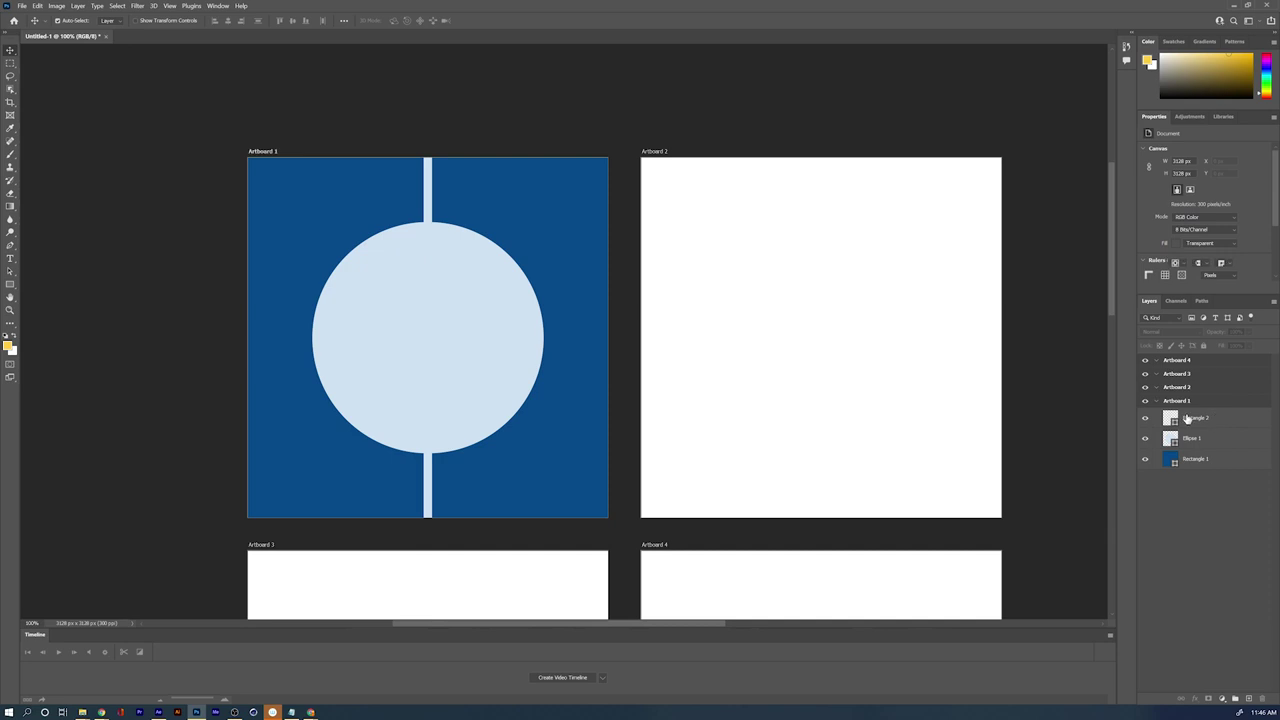
pyautogui.click(1219, 424)
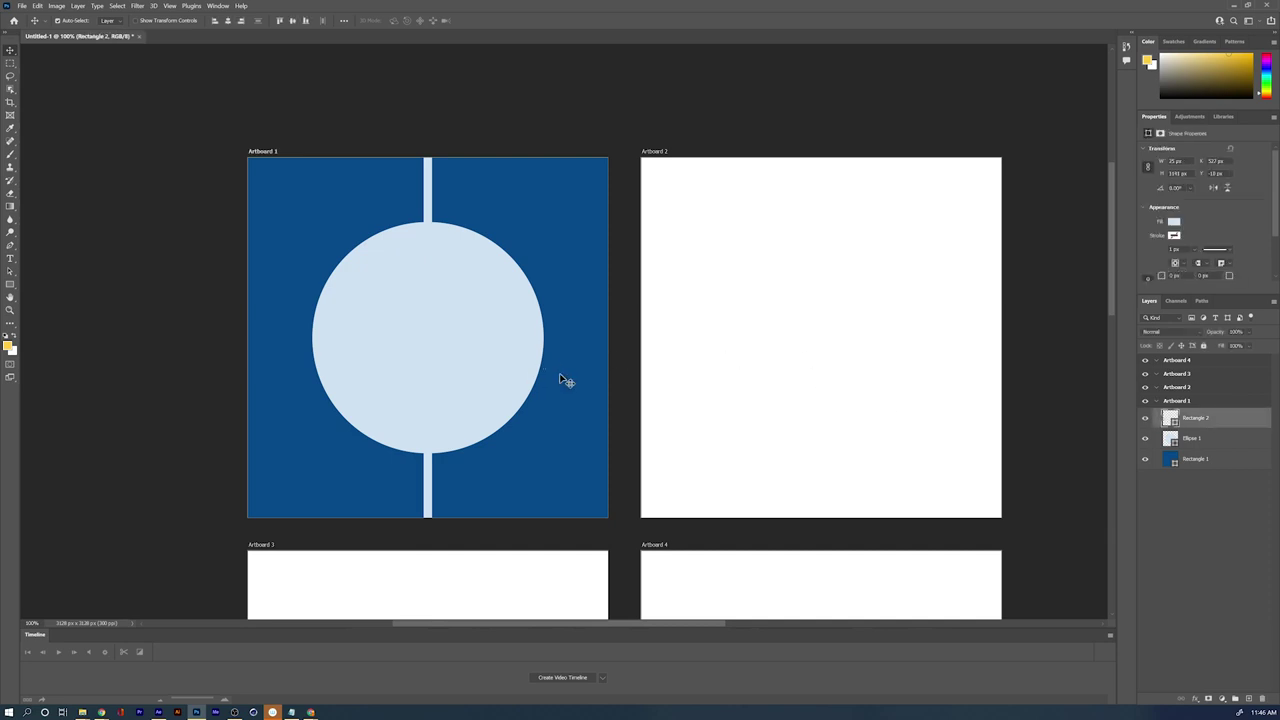
pyautogui.hotkey('ctrl', 't')
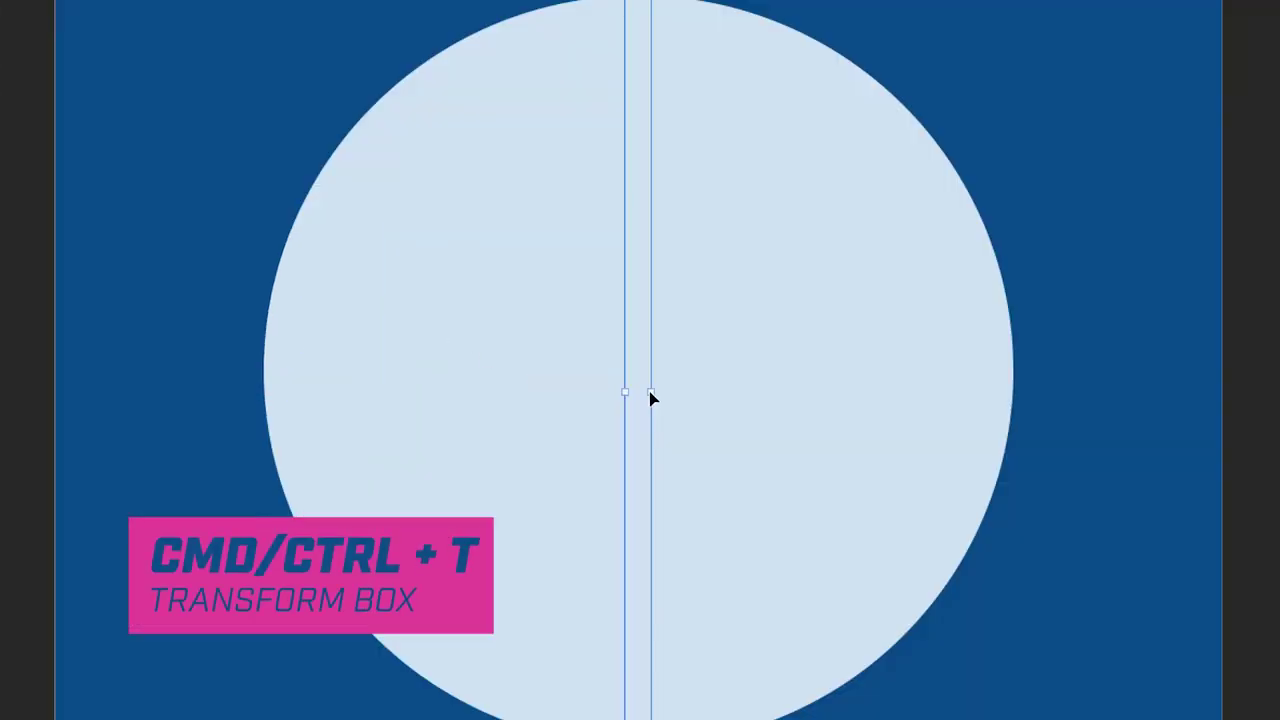
pyautogui.moveTo(652, 394); pyautogui.dragTo(660, 394)
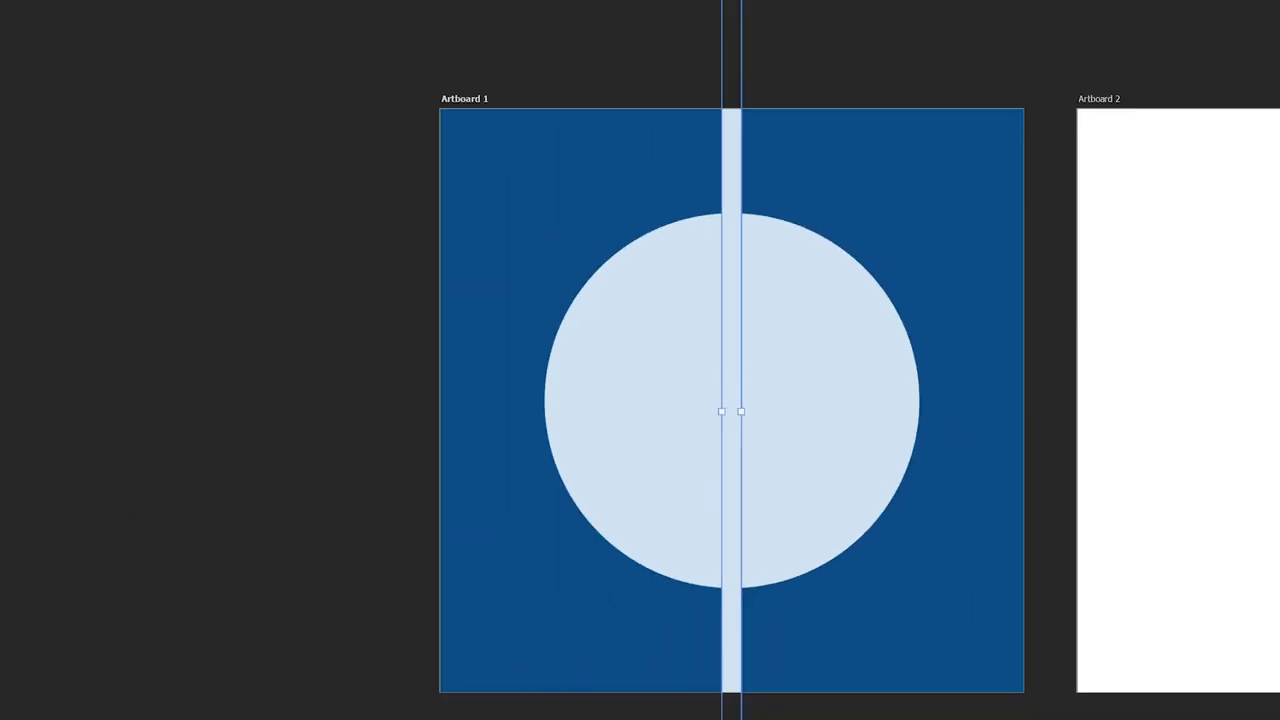
pyautogui.click(1234, 586)
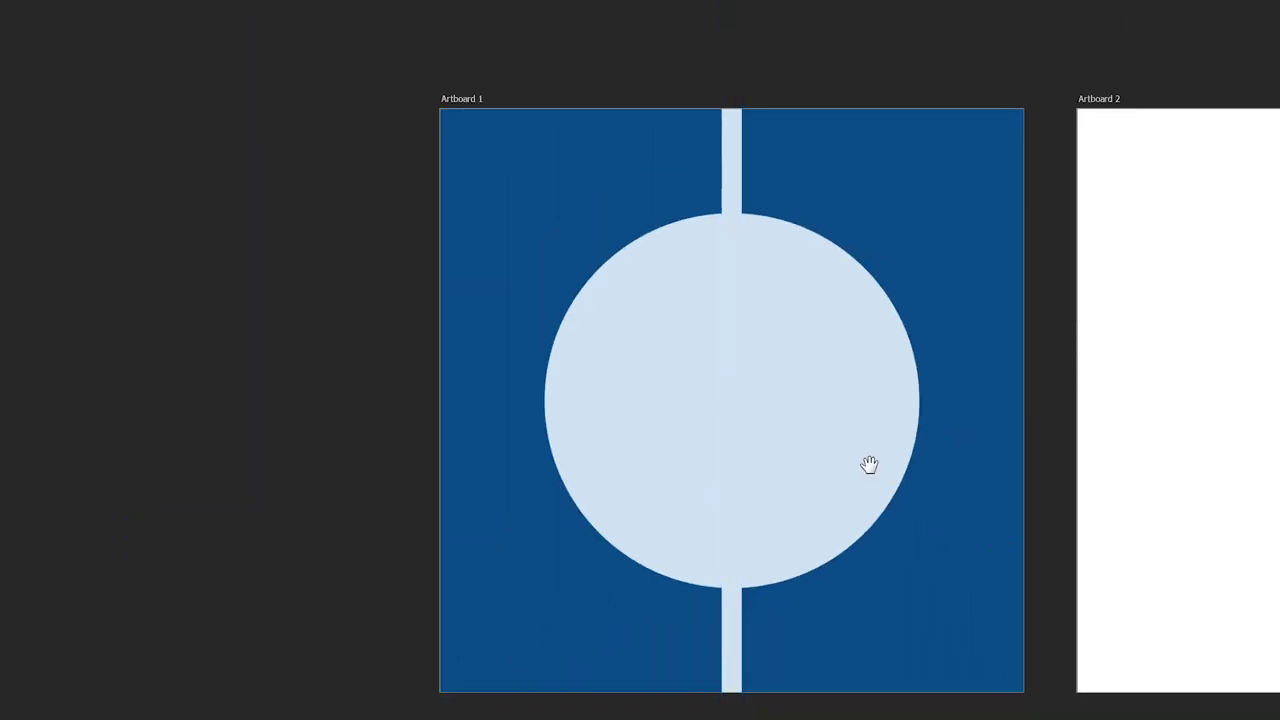
pyautogui.moveTo(869, 463); pyautogui.dragTo(730, 516)
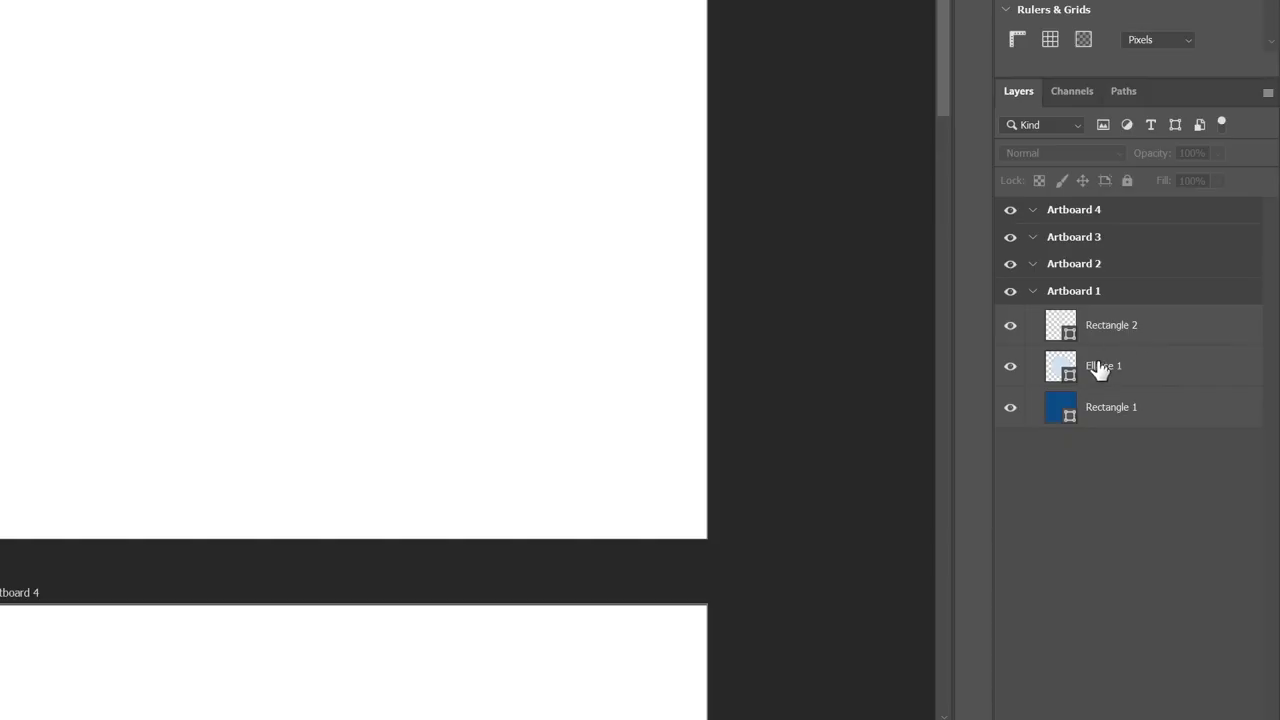
# Step: Rename Ellipse 1 to Center circle and Rectangle 2 to Center line
pyautogui.click(1115, 370)
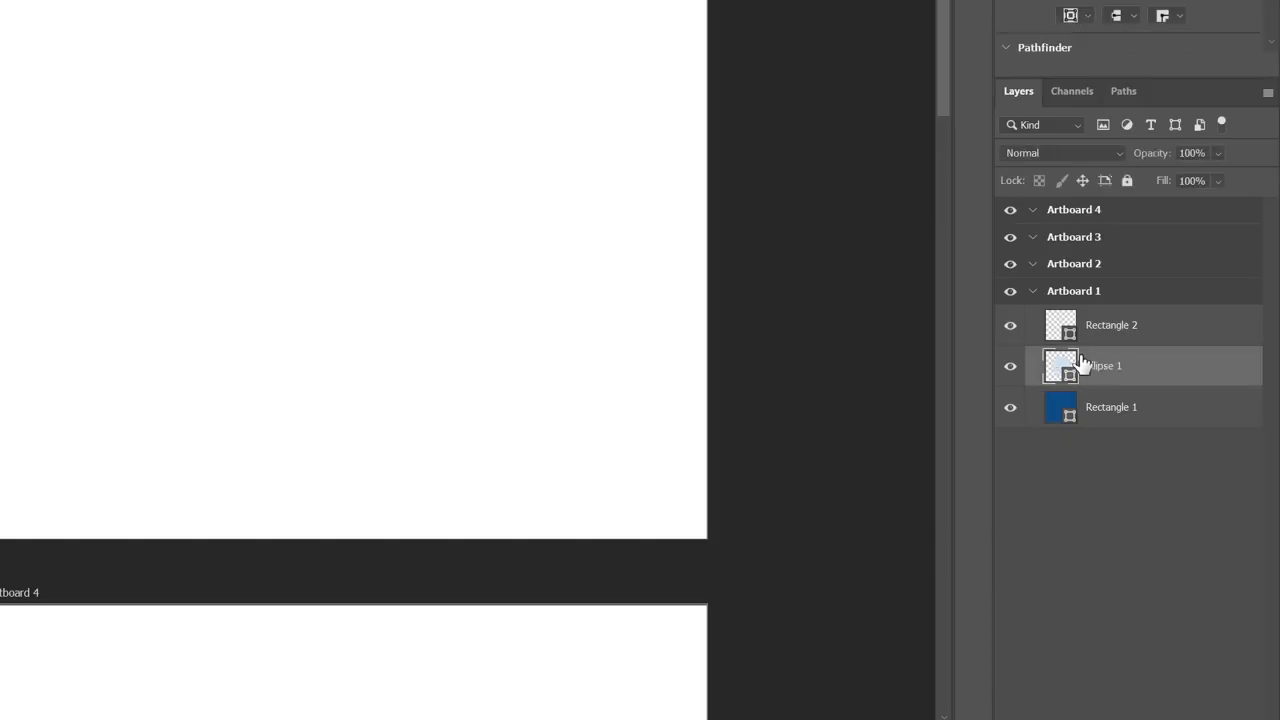
pyautogui.doubleClick(1110, 367)
pyautogui.write('Center circle')
pyautogui.doubleClick(1101, 322)
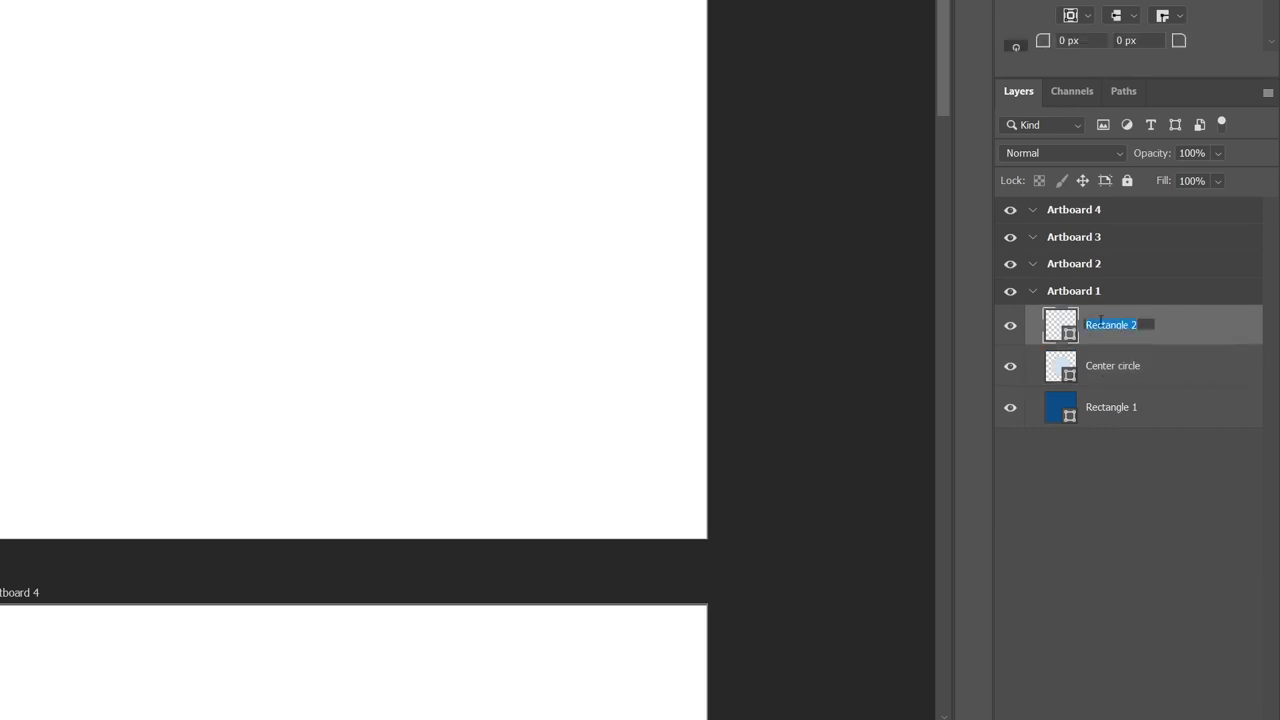
pyautogui.write('Center line')
pyautogui.press('Return')
# Step: Rename Rectangle 1 to BG and duplicate the Center circle layer
pyautogui.doubleClick(1122, 404)
pyautogui.write('BG')
pyautogui.press('Return')
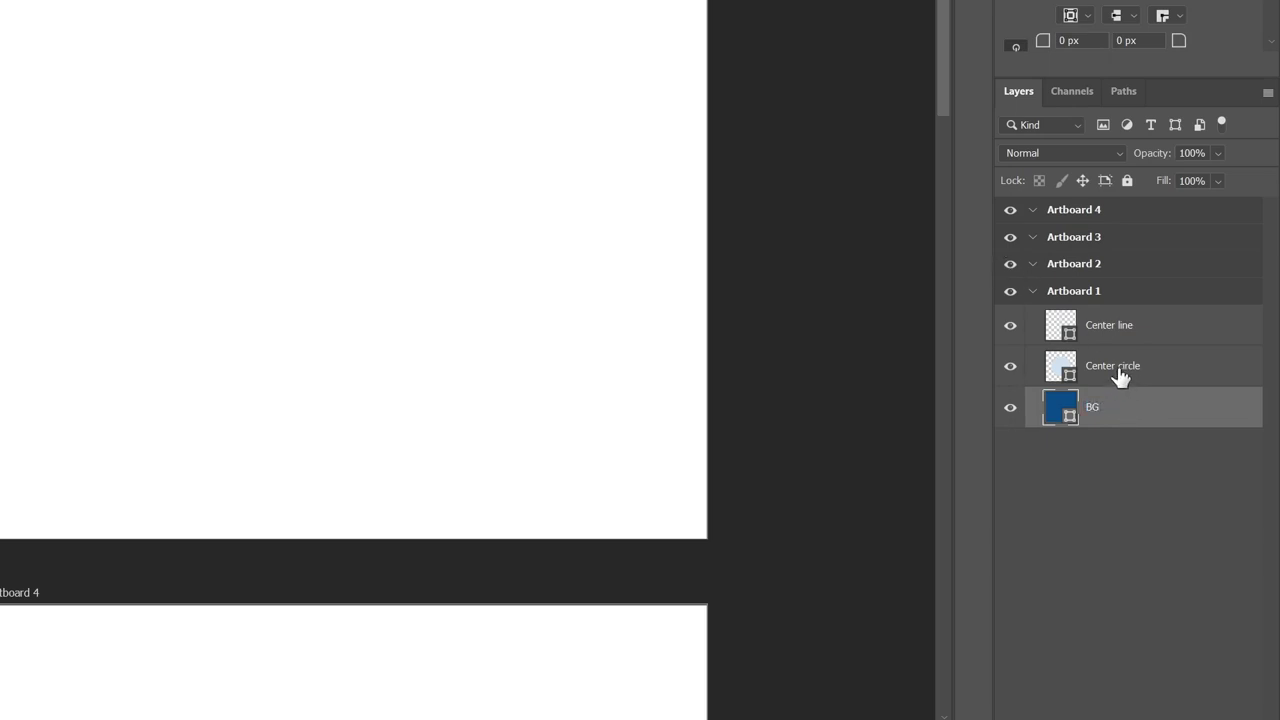
pyautogui.click(1118, 372)
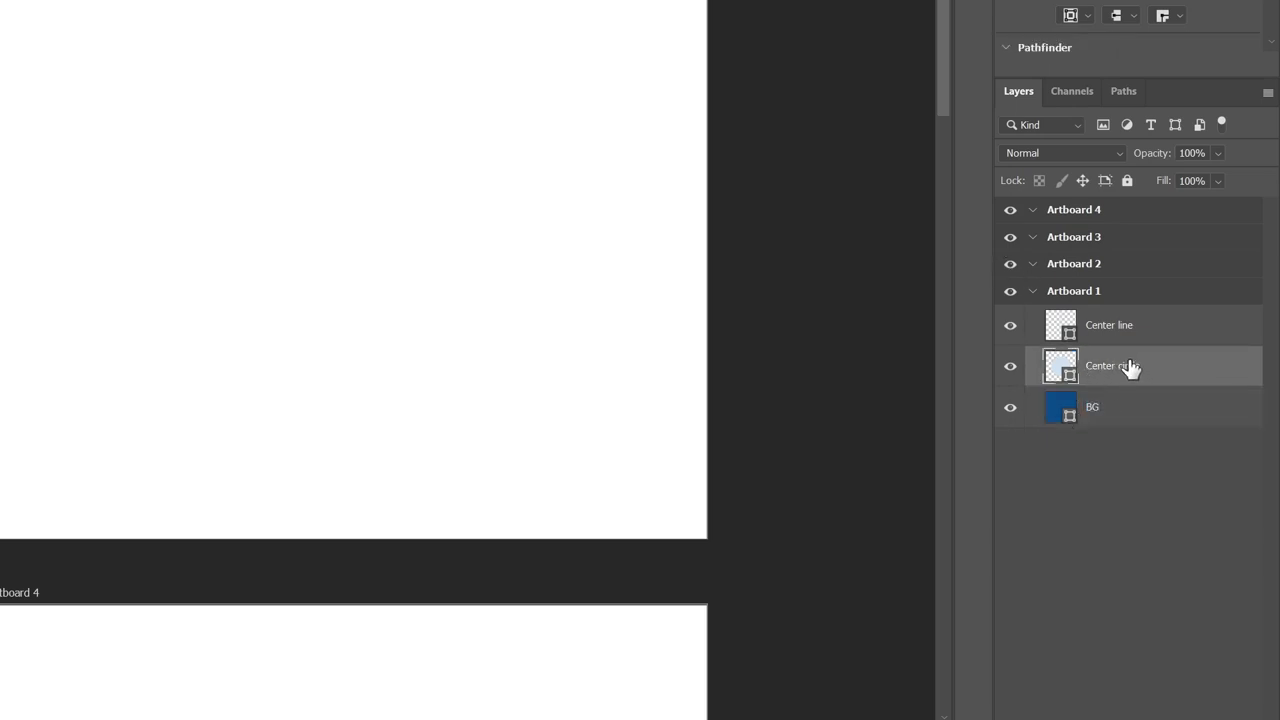
pyautogui.moveTo(1128, 368); pyautogui.dragTo(1108, 325)
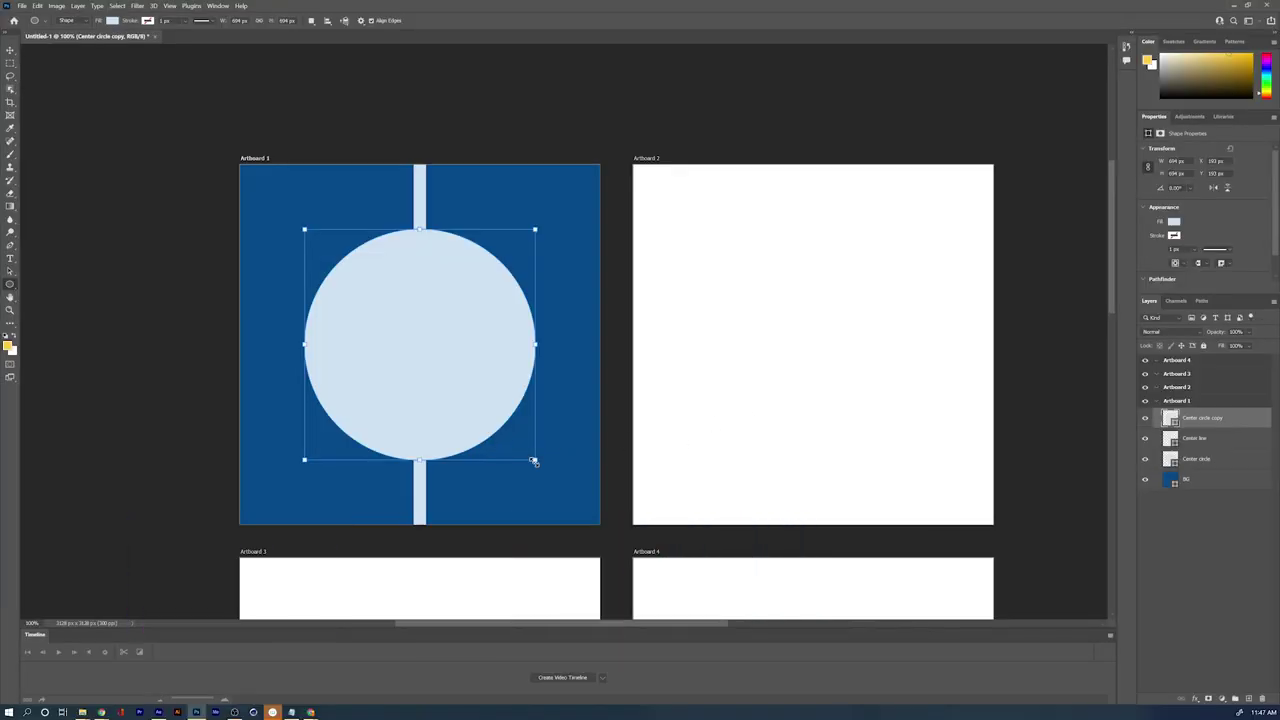
# Step: Shrink the circle copy to about 397 px wide, centred, and fill it magenta
pyautogui.moveTo(534, 461); pyautogui.dragTo(478, 418)
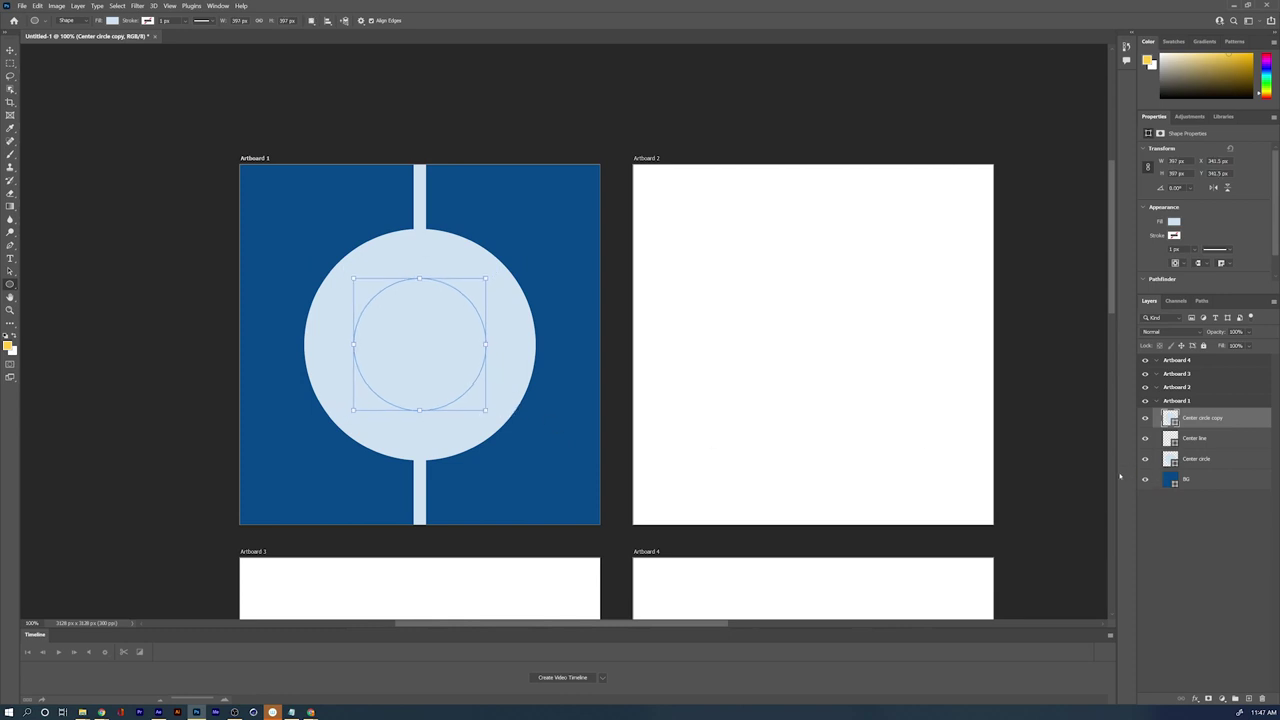
pyautogui.press('Return')
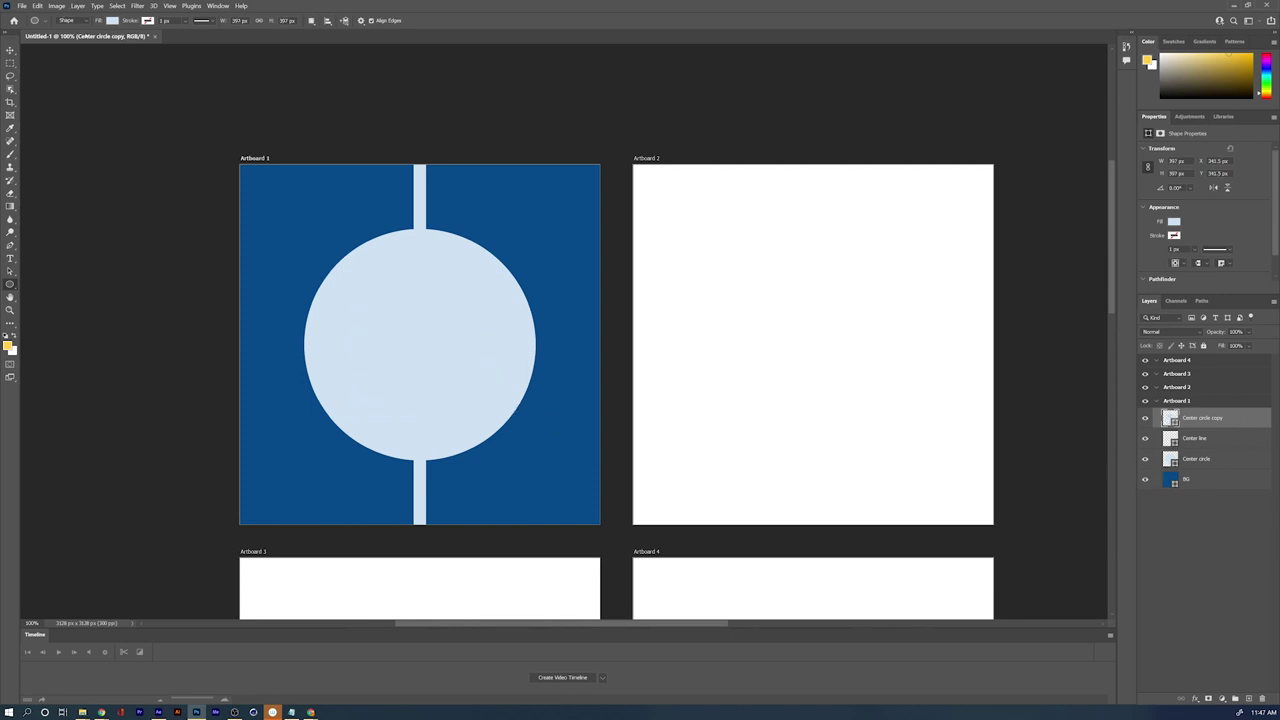
pyautogui.click(112, 20)
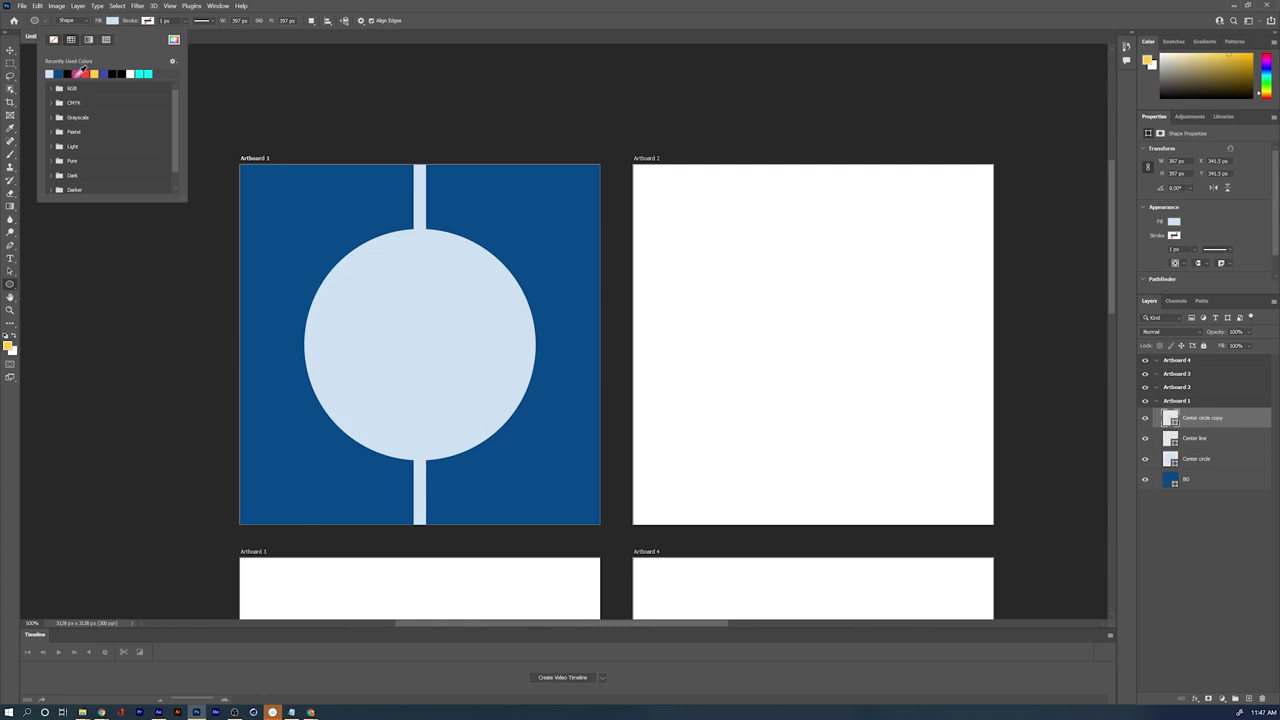
pyautogui.click(84, 74)
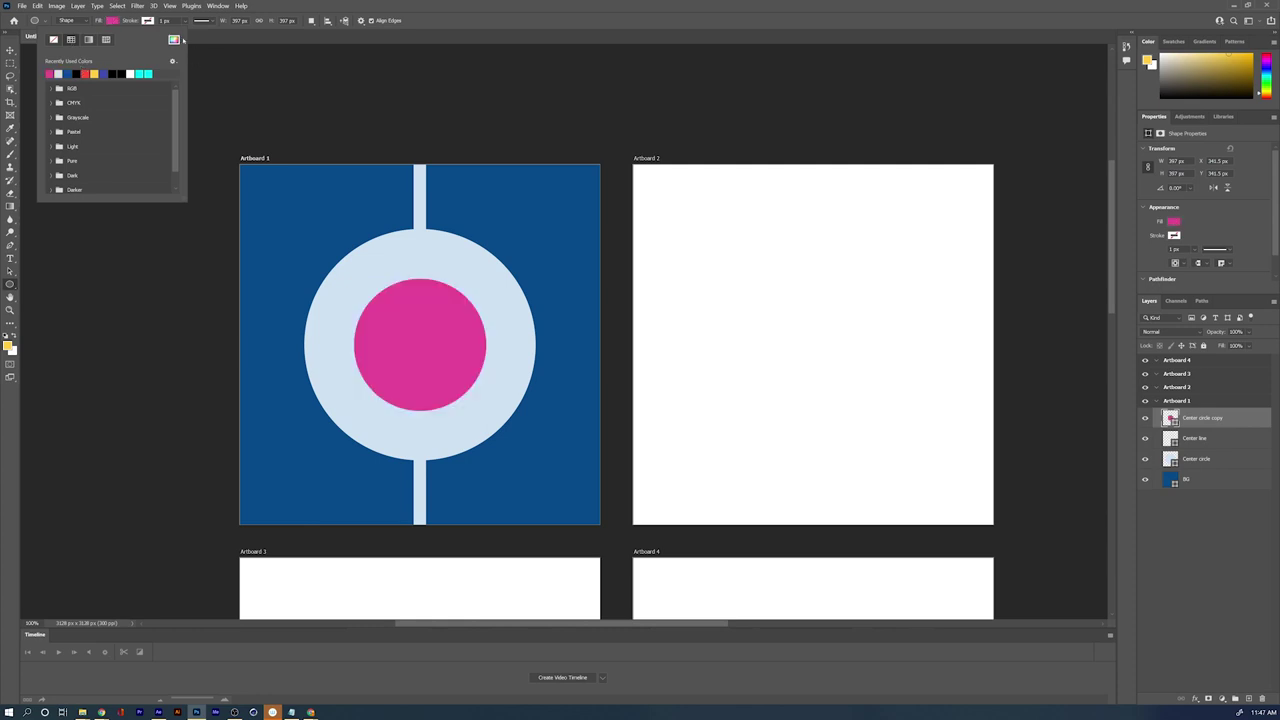
pyautogui.click(113, 21)
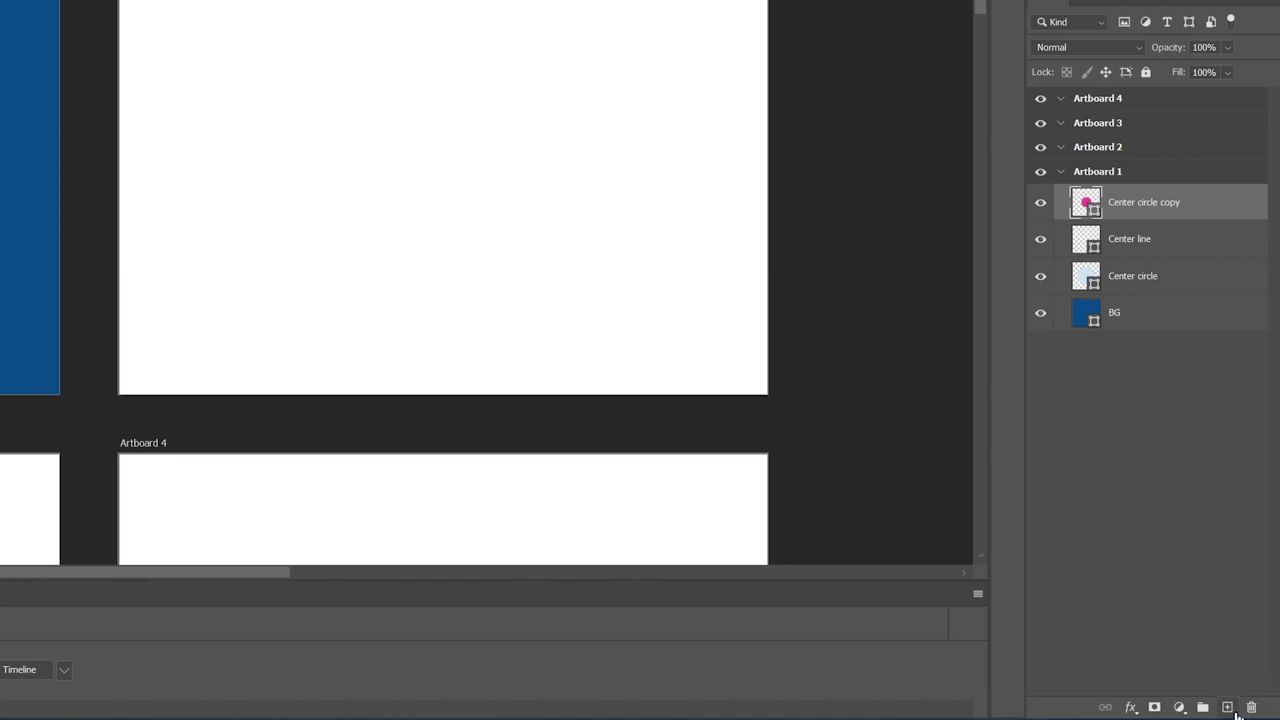
# Step: Add a new layer and set the Ellipse tool to no fill with a black 4 px stroke
pyautogui.click(1227, 707)
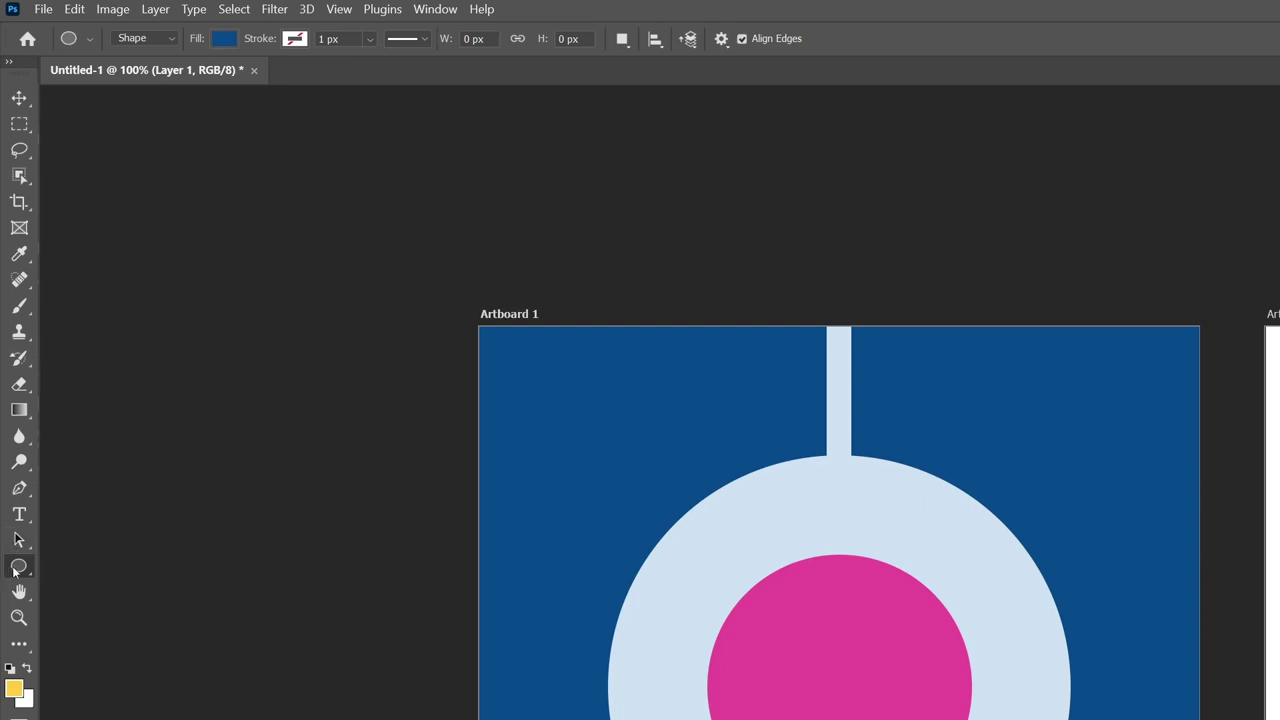
pyautogui.rightClick(17, 568)
pyautogui.click(91, 606)
pyautogui.click(220, 40)
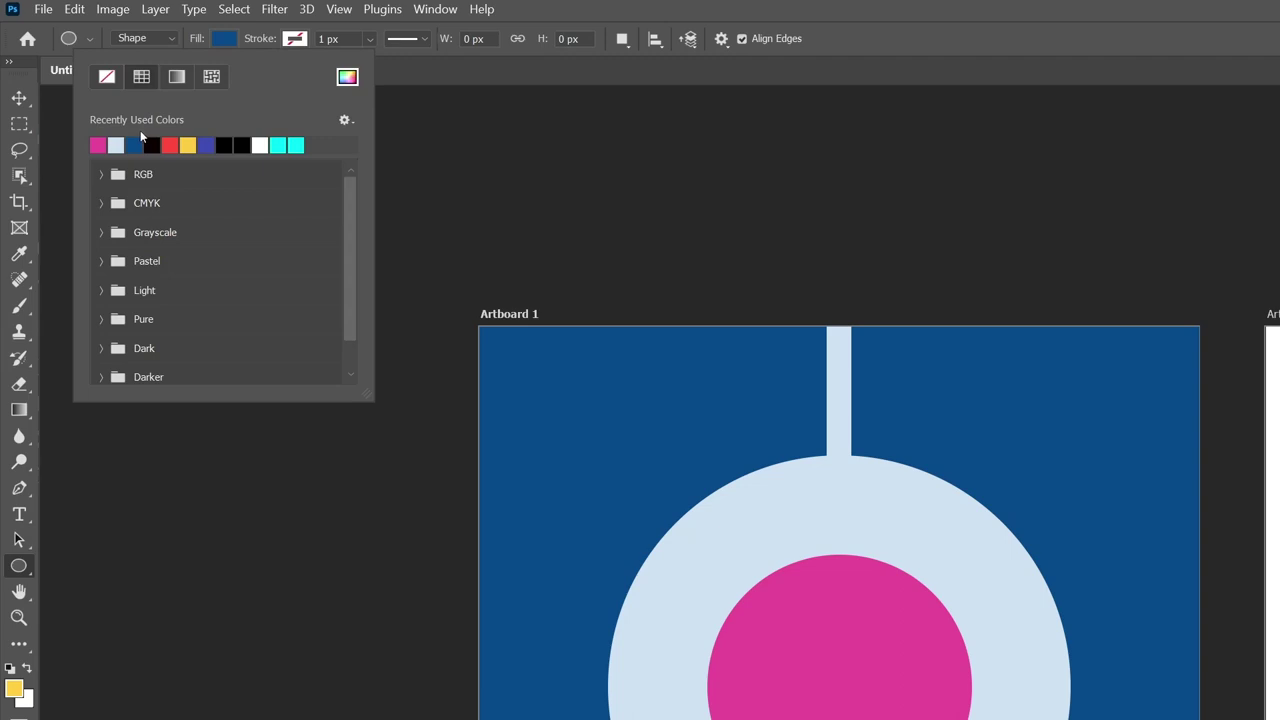
pyautogui.click(108, 77)
pyautogui.click(233, 40)
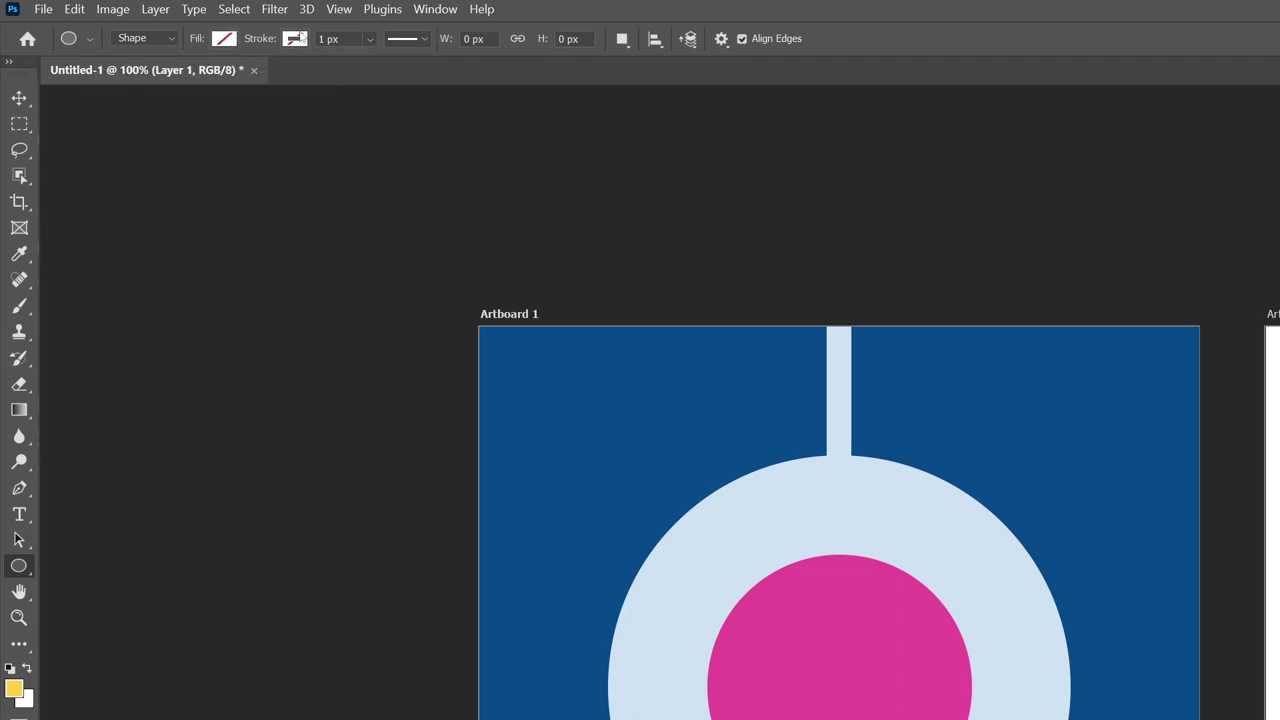
pyautogui.click(296, 40)
pyautogui.click(224, 145)
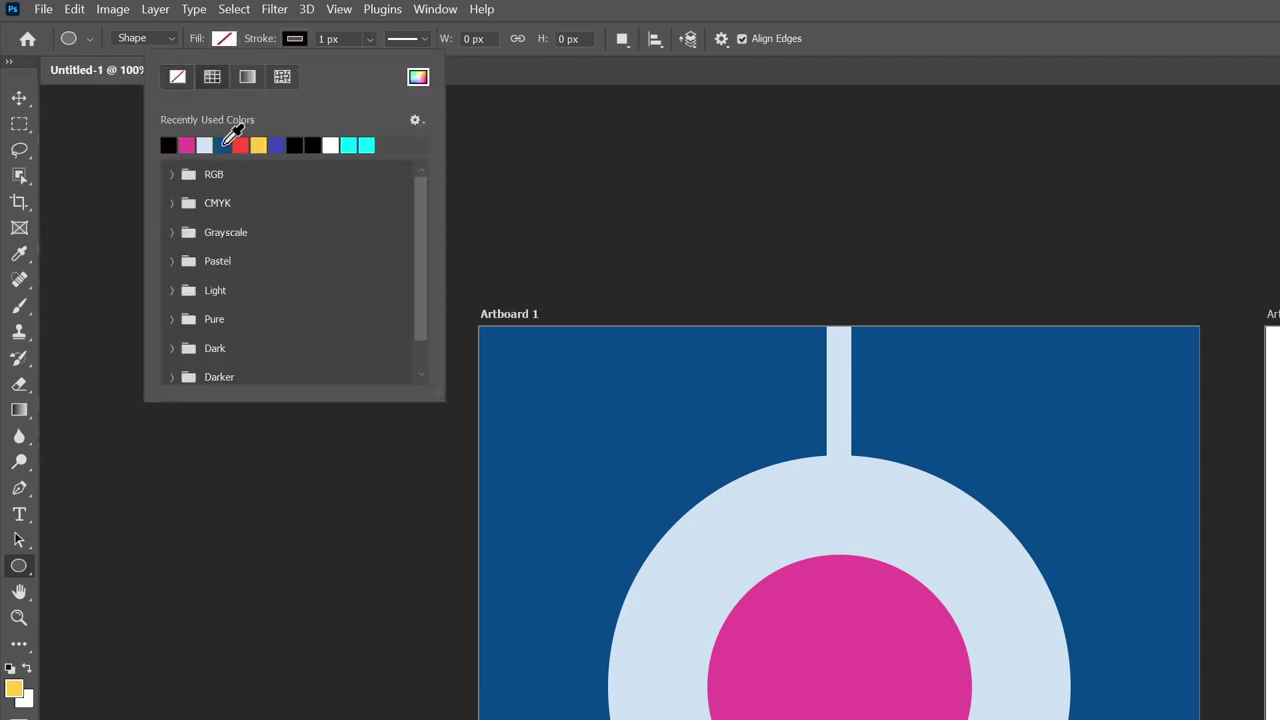
pyautogui.click(294, 40)
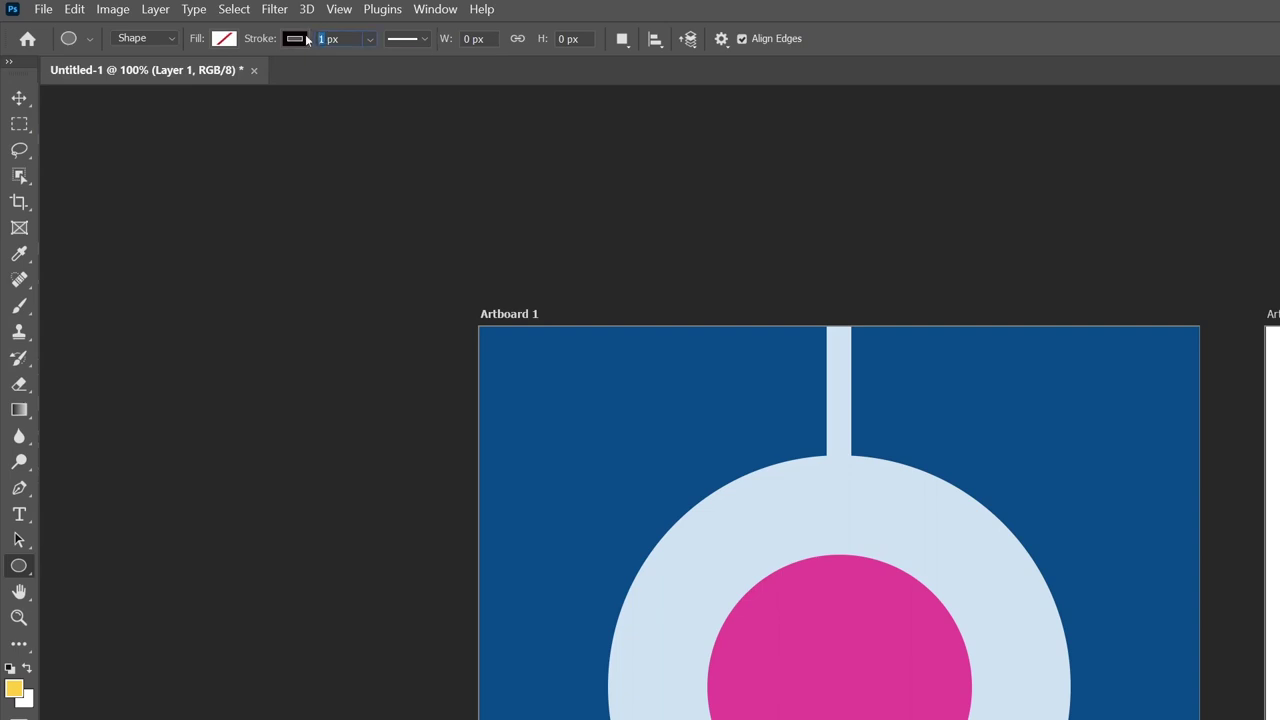
pyautogui.write('4')
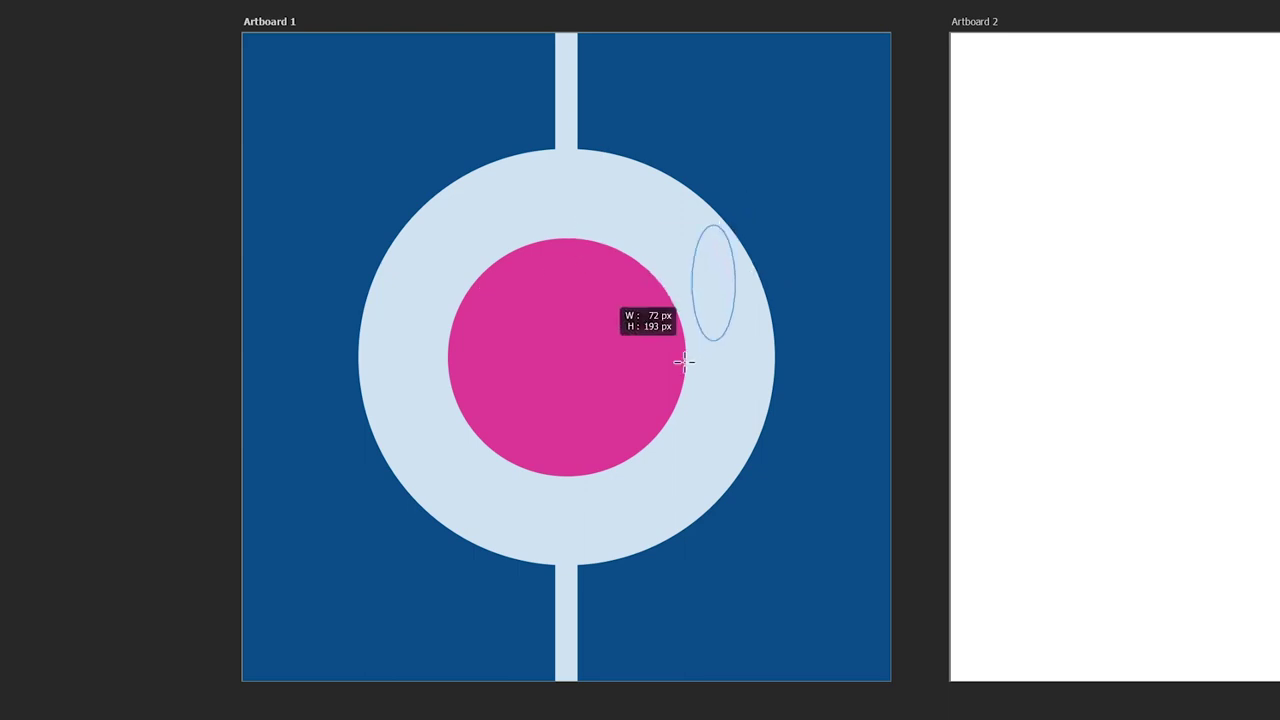
# Step: Draw a tall 239 × 420 px ellipse with a 12 px black stroke over the ball's right side
pyautogui.moveTo(683, 362); pyautogui.dragTo(592, 476)
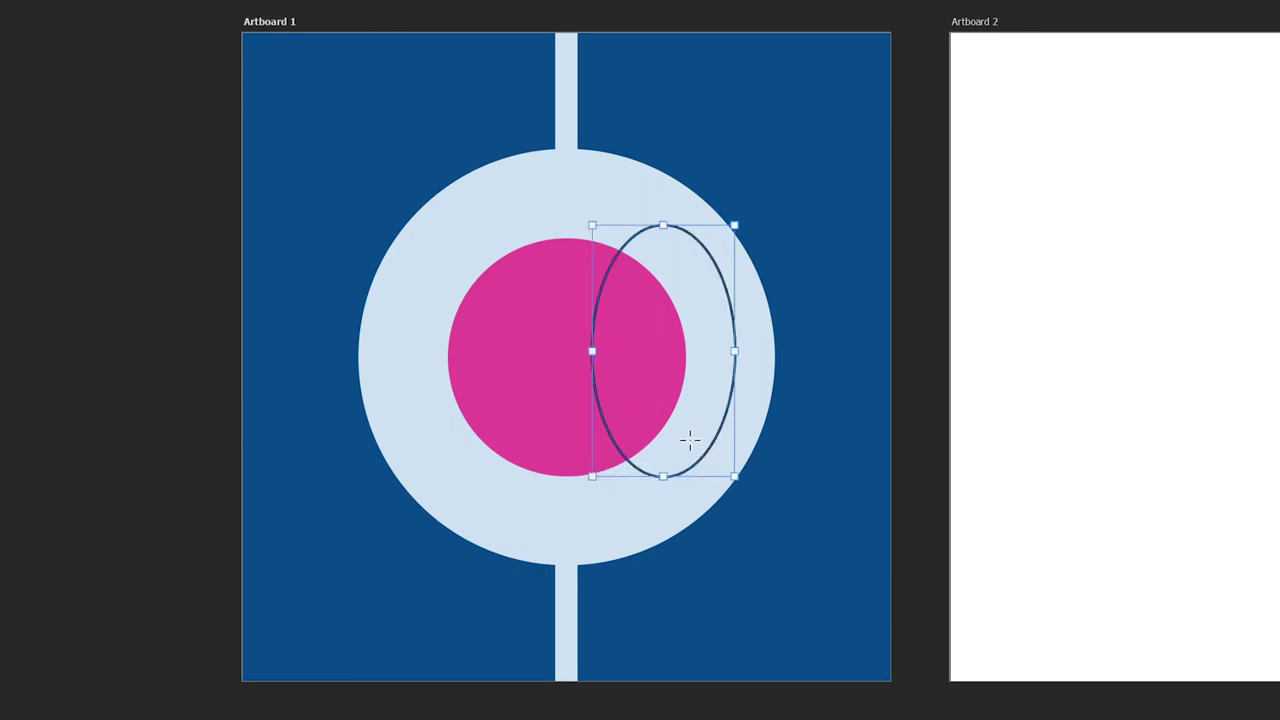
pyautogui.press('v')
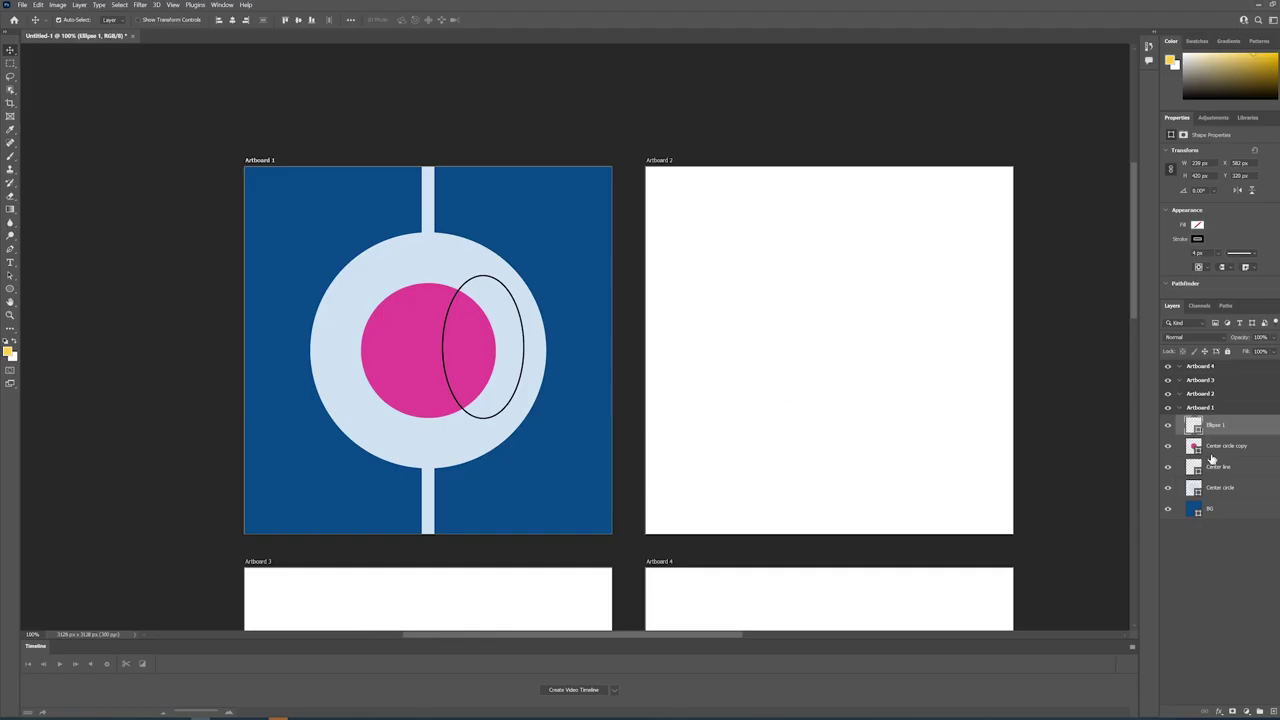
pyautogui.click(9, 289)
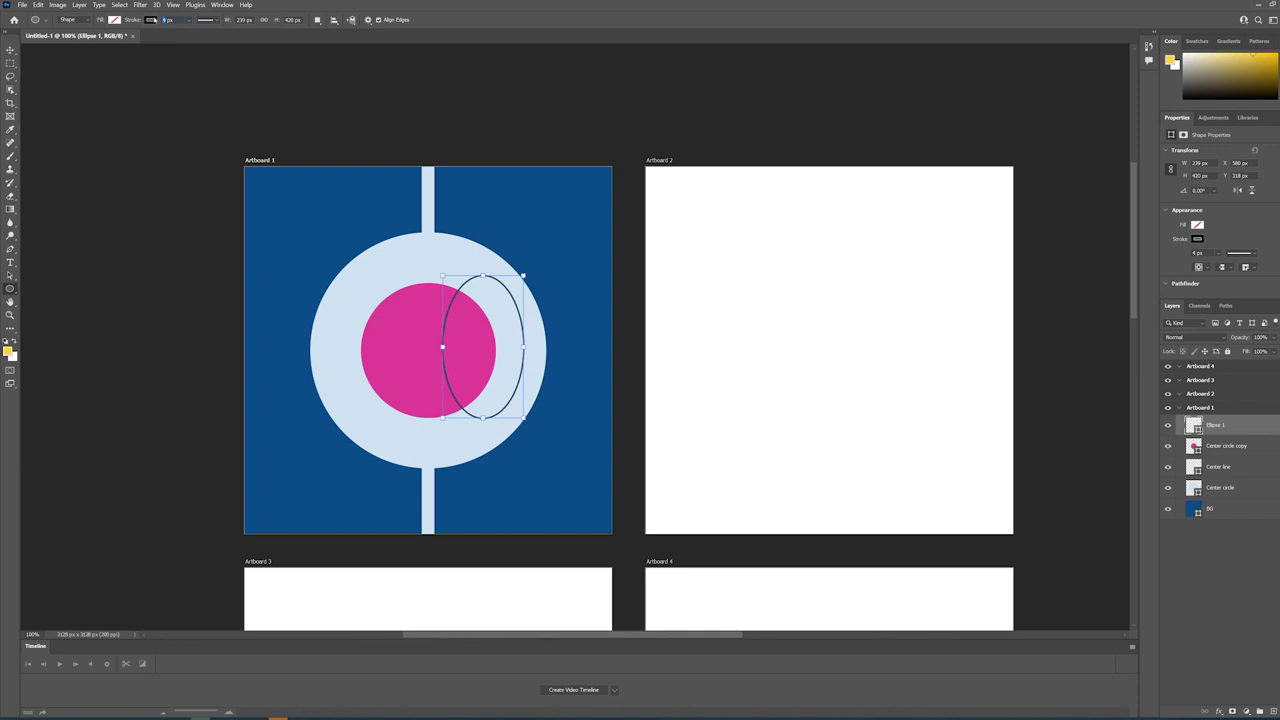
pyautogui.write('20')
pyautogui.press('Return')
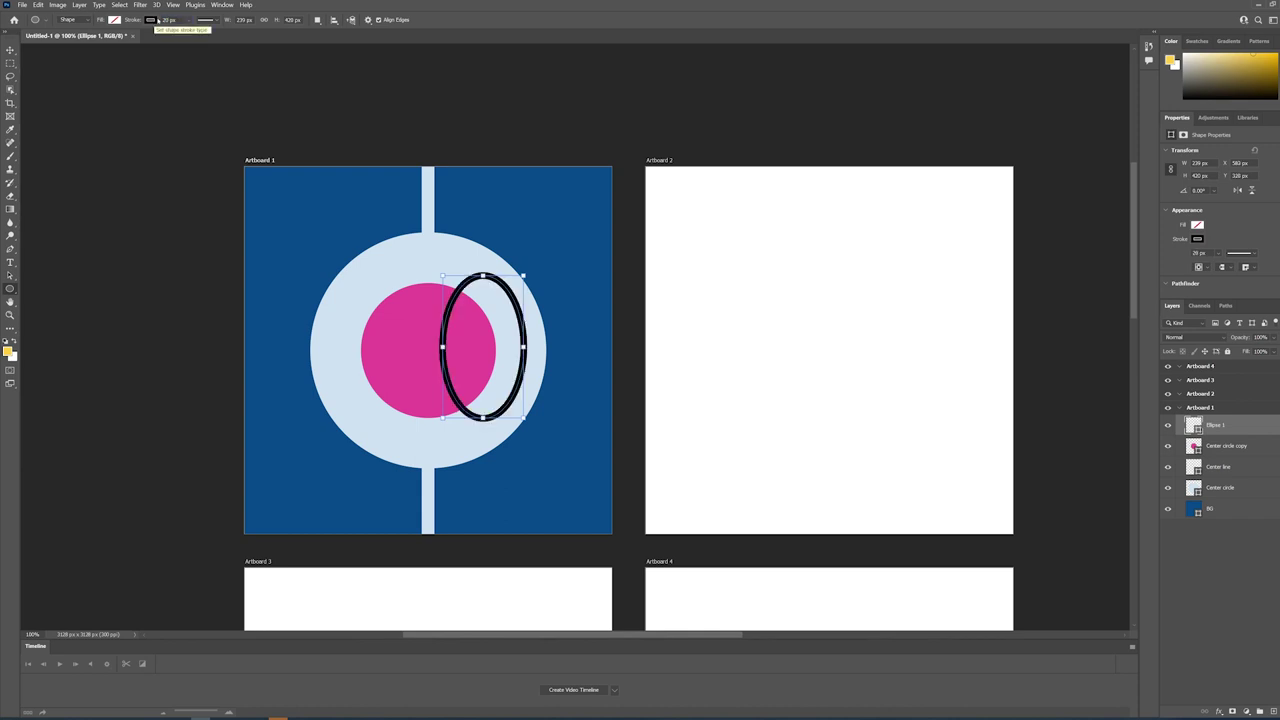
pyautogui.click(166, 20)
pyautogui.write('14')
pyautogui.press('Return')
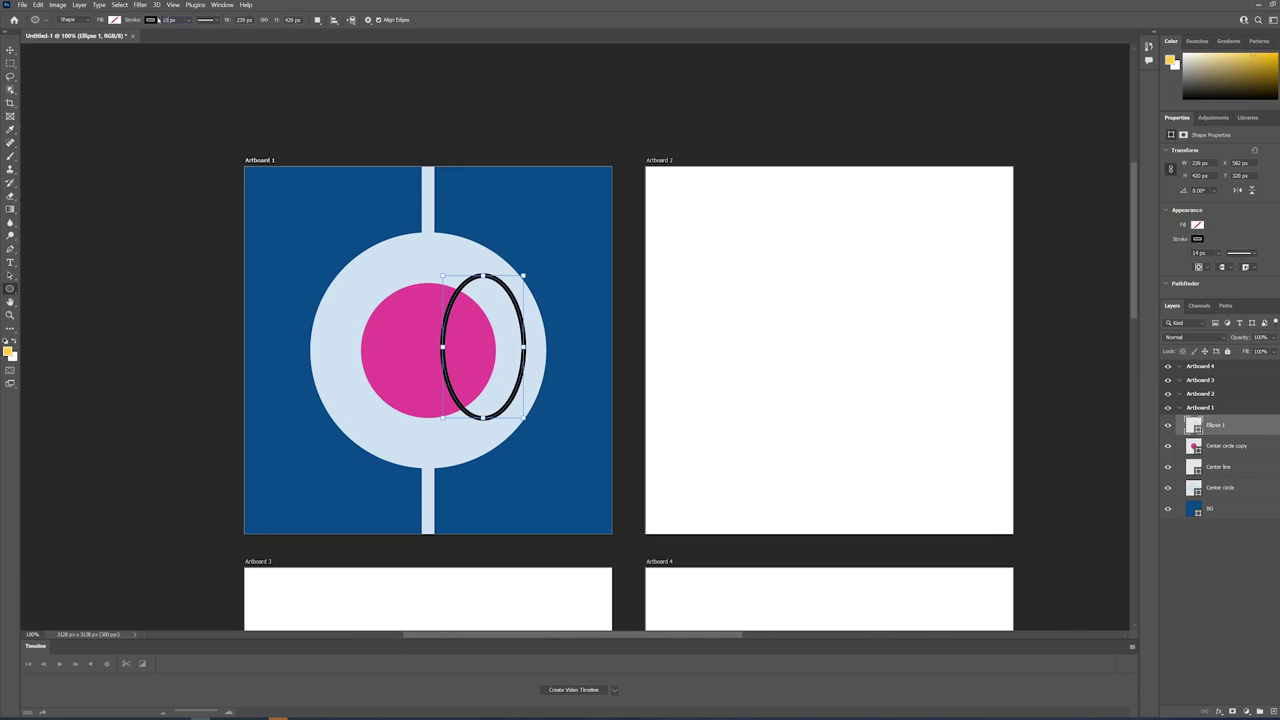
pyautogui.press('Return')
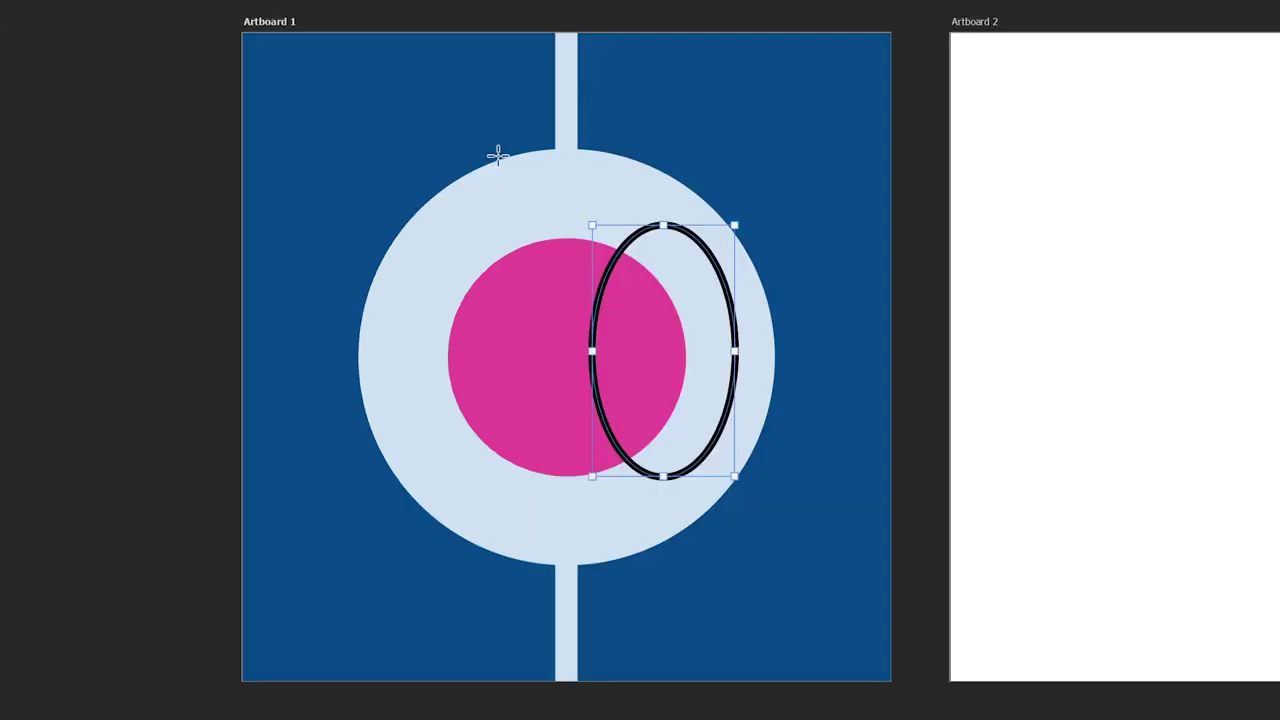
pyautogui.press('v')
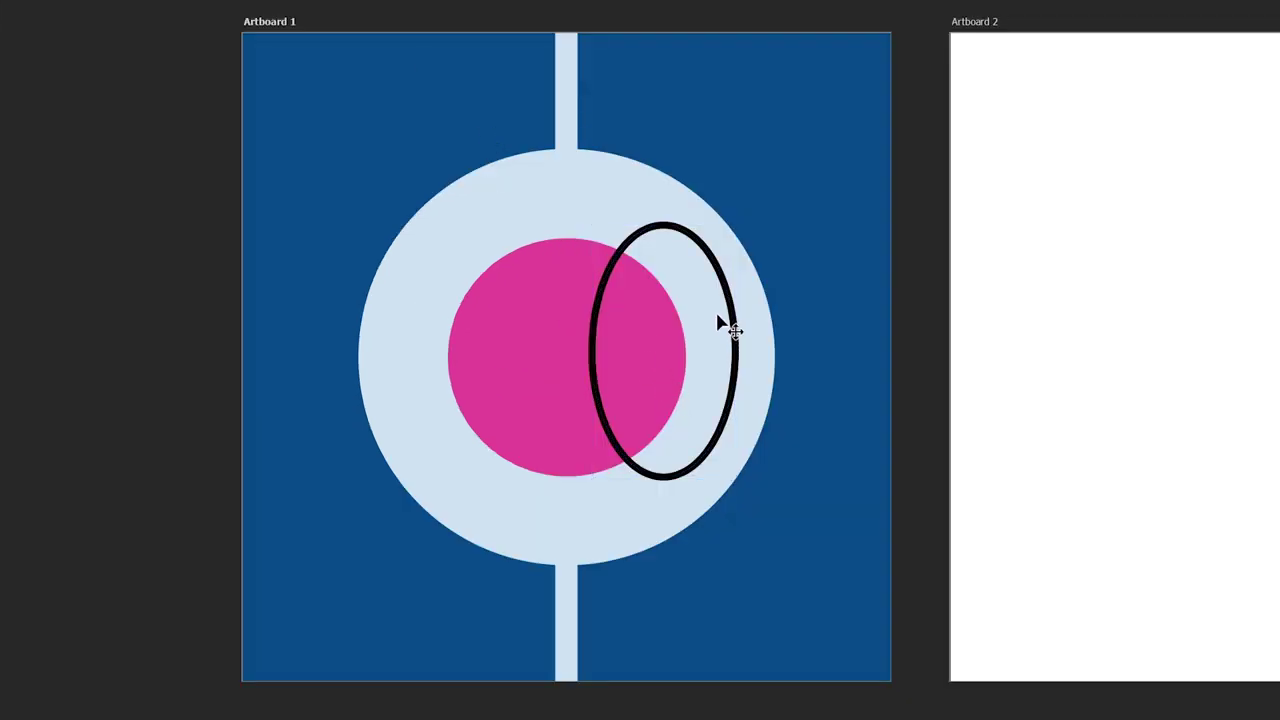
pyautogui.moveTo(733, 310); pyautogui.dragTo(748, 304)
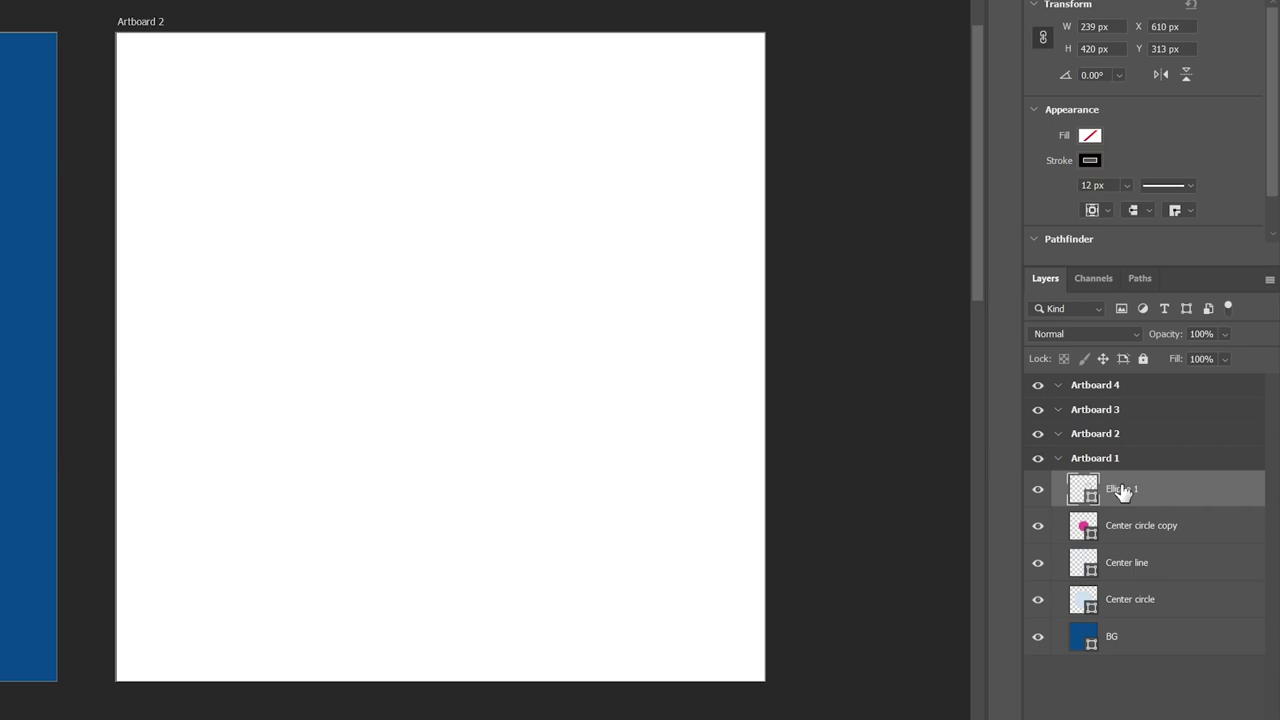
# Step: Duplicate the seam ellipse and move the copy, level, onto the ball's left side
pyautogui.moveTo(1122, 490); pyautogui.dragTo(1130, 500)
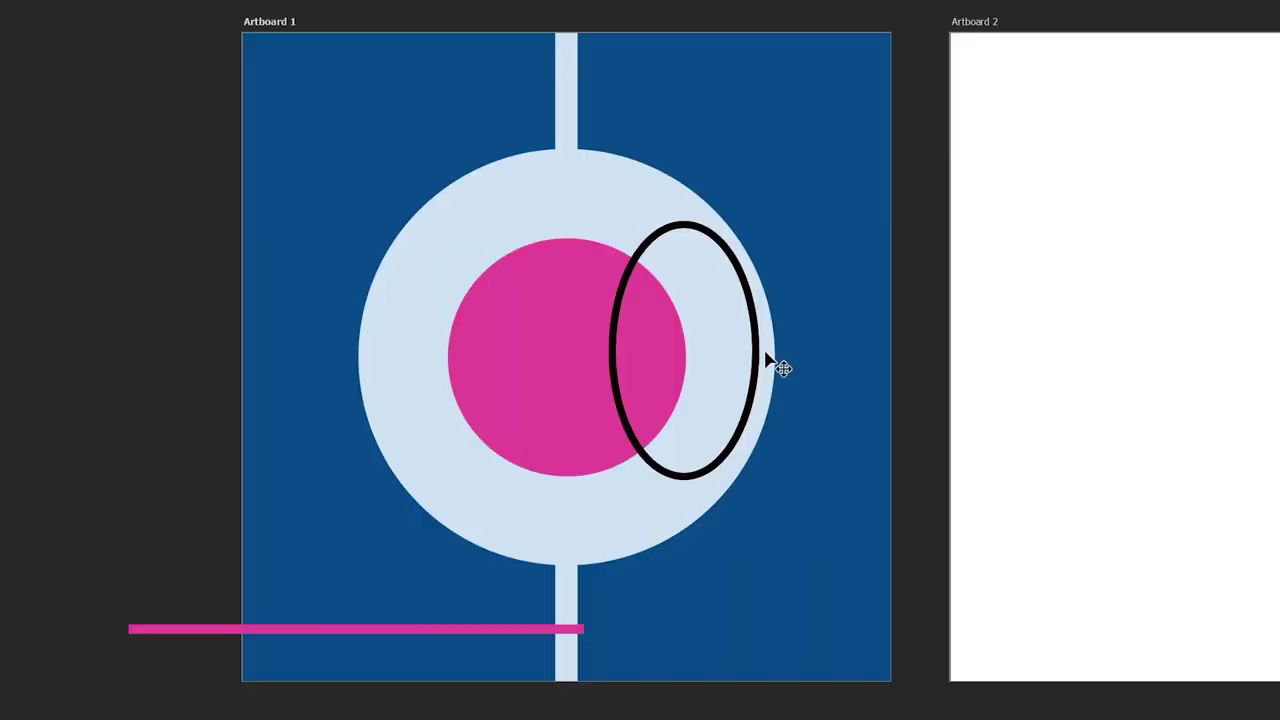
pyautogui.moveTo(766, 389)
pyautogui.mouseDown()
pyautogui.moveTo(570, 370)
pyautogui.moveTo(629, 374)
pyautogui.moveTo(528, 380)
pyautogui.mouseUp()
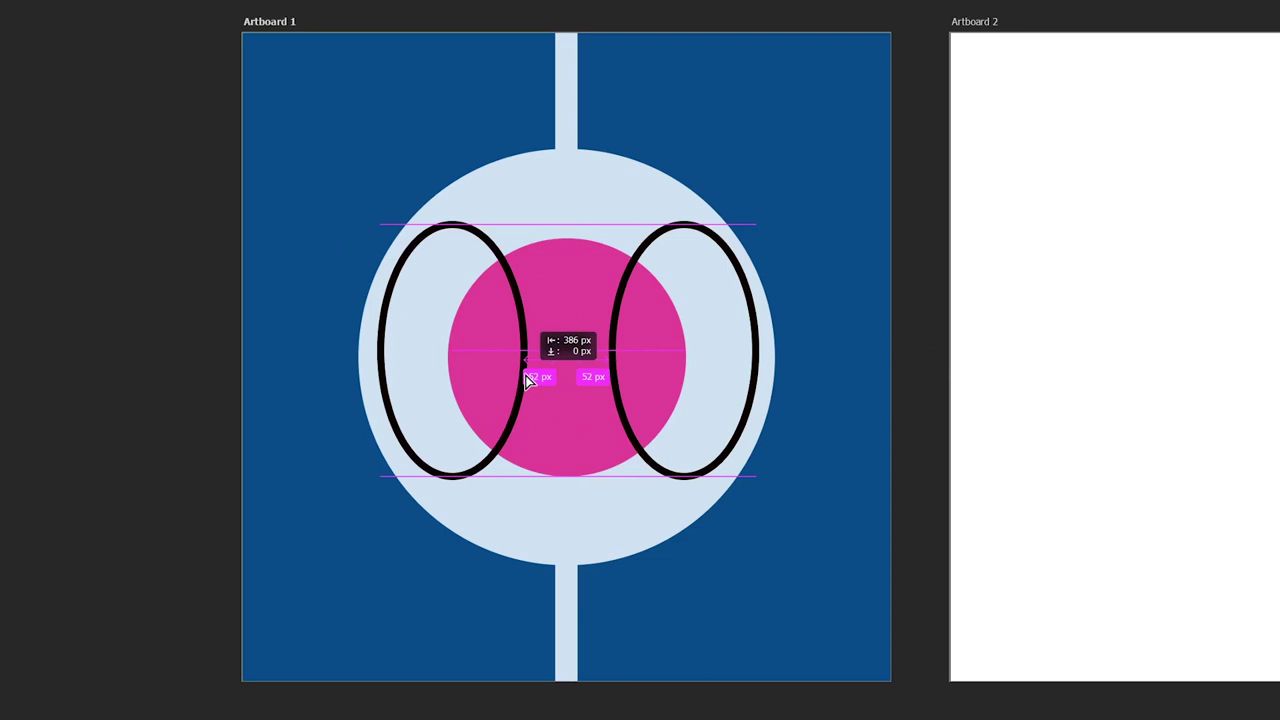
pyautogui.moveTo(527, 380); pyautogui.dragTo(525, 390)
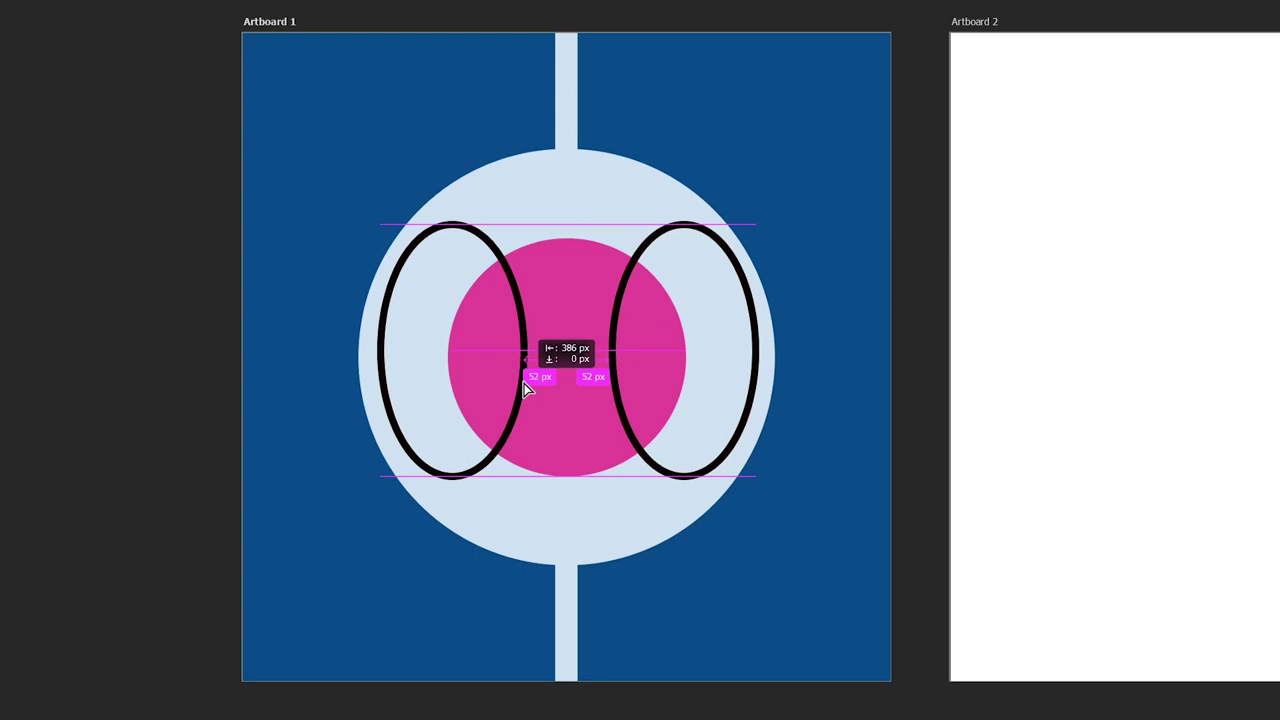
pyautogui.moveTo(524, 383); pyautogui.dragTo(524, 383)
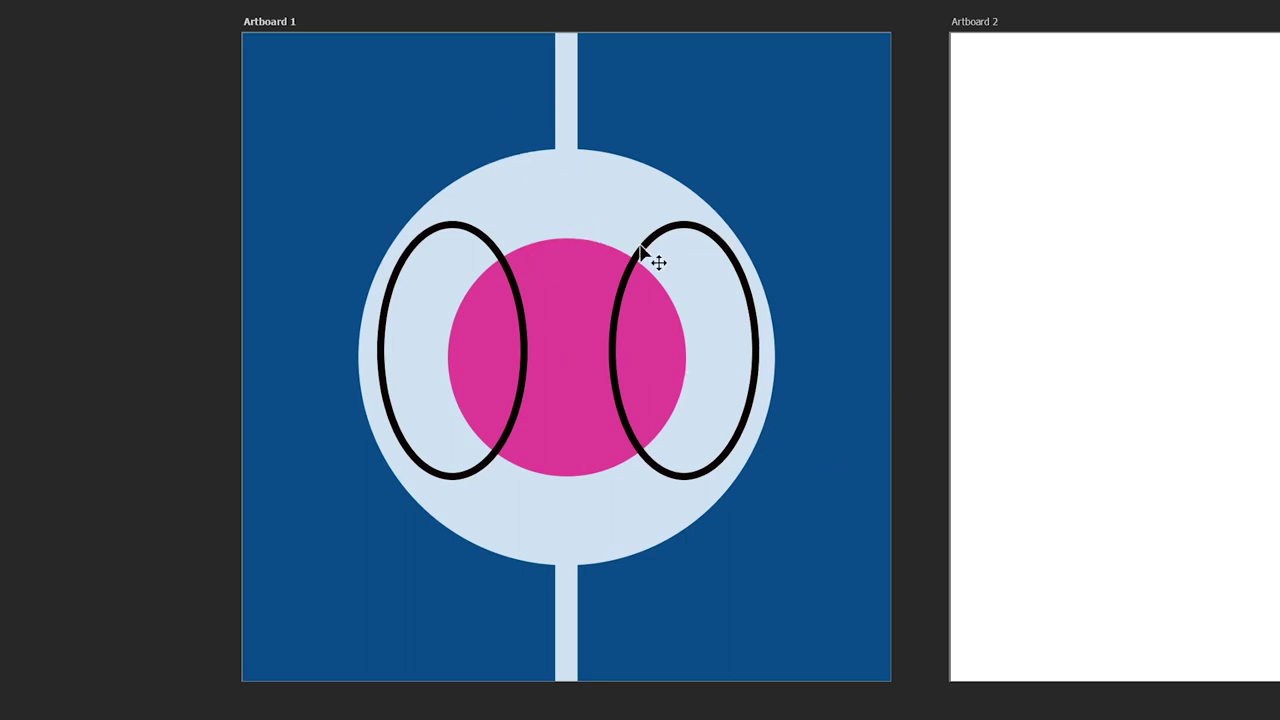
pyautogui.click(381, 330)
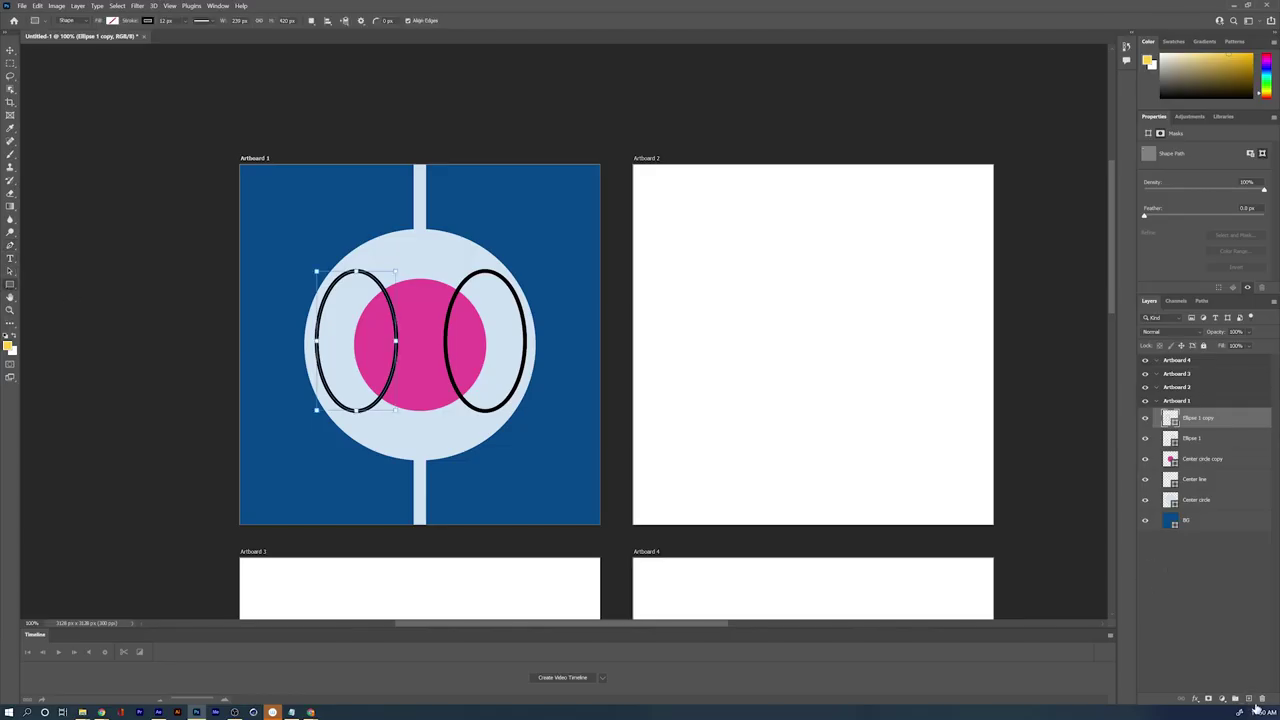
# Step: On a new layer, draw a 12 px vertical Pen shape line through the ball's centre
pyautogui.click(1248, 698)
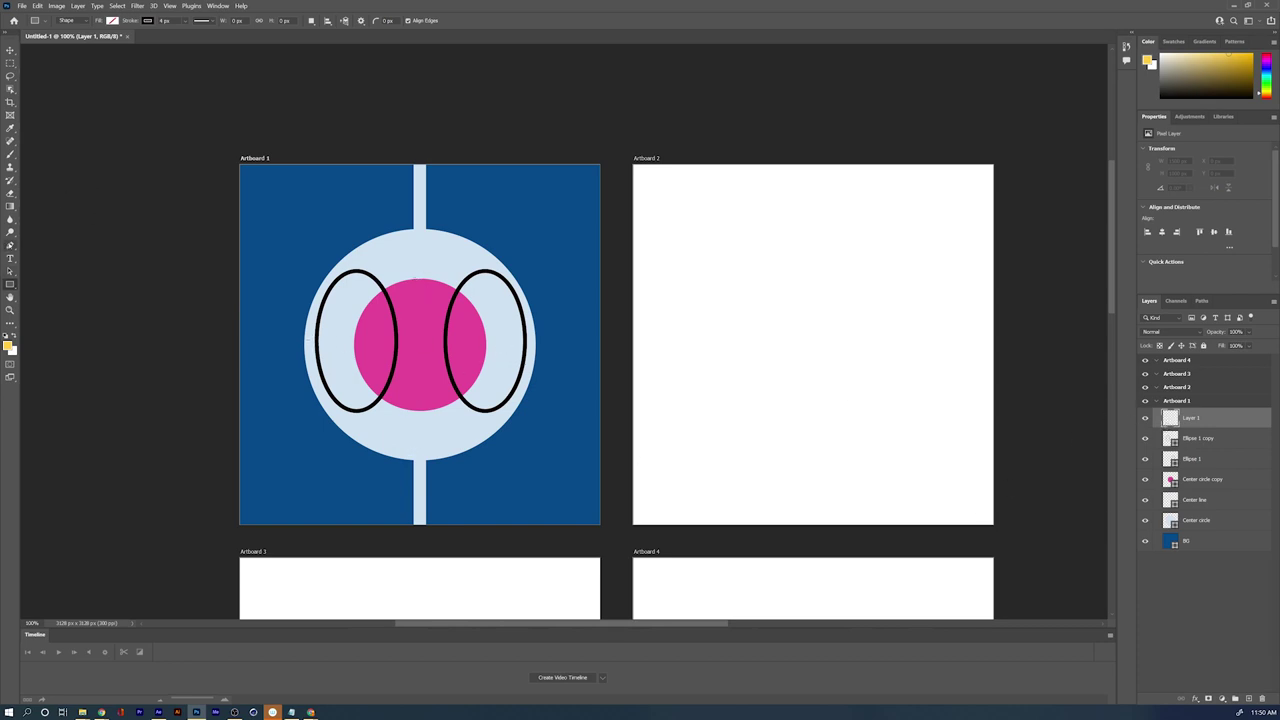
pyautogui.rightClick(10, 245)
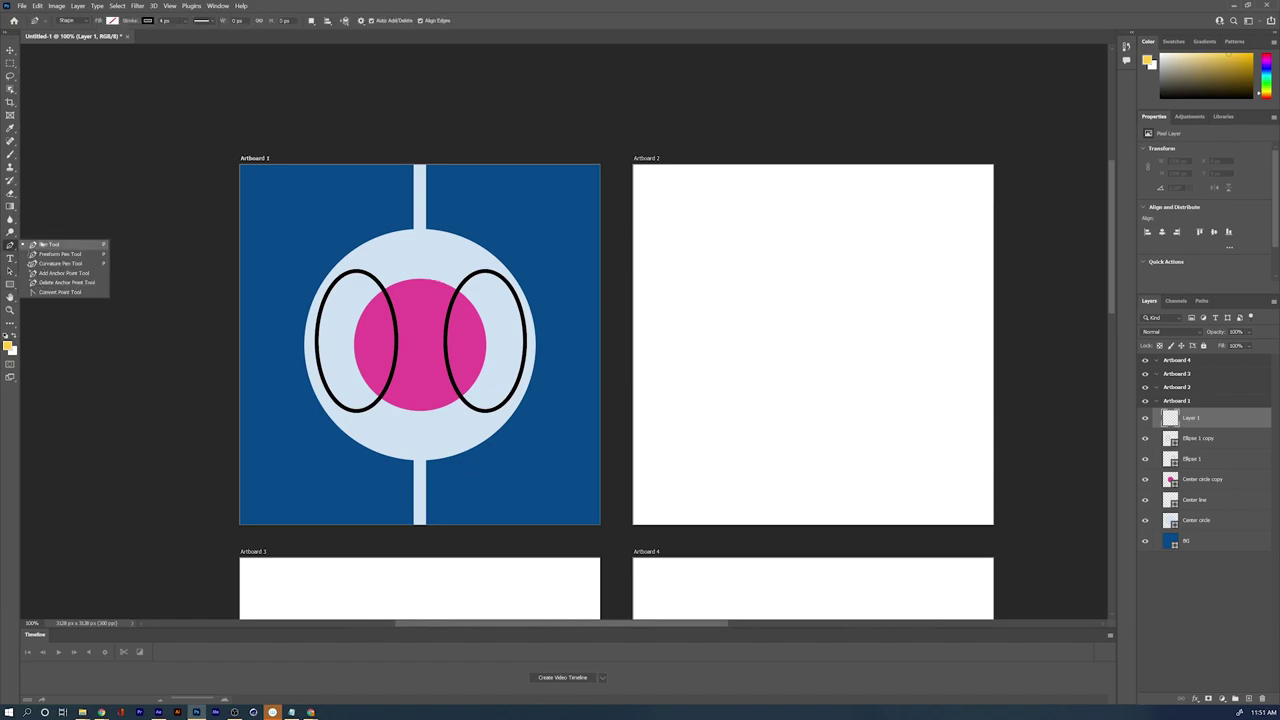
pyautogui.click(45, 244)
pyautogui.click(67, 20)
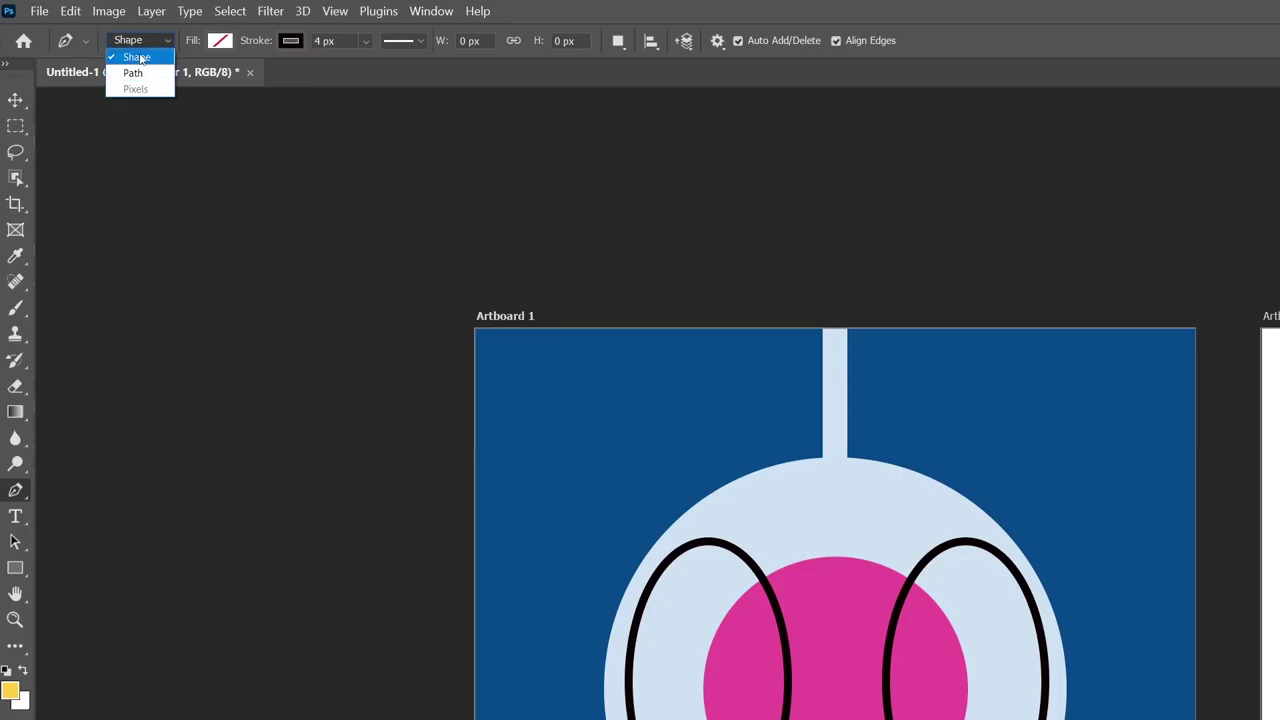
pyautogui.click(141, 59)
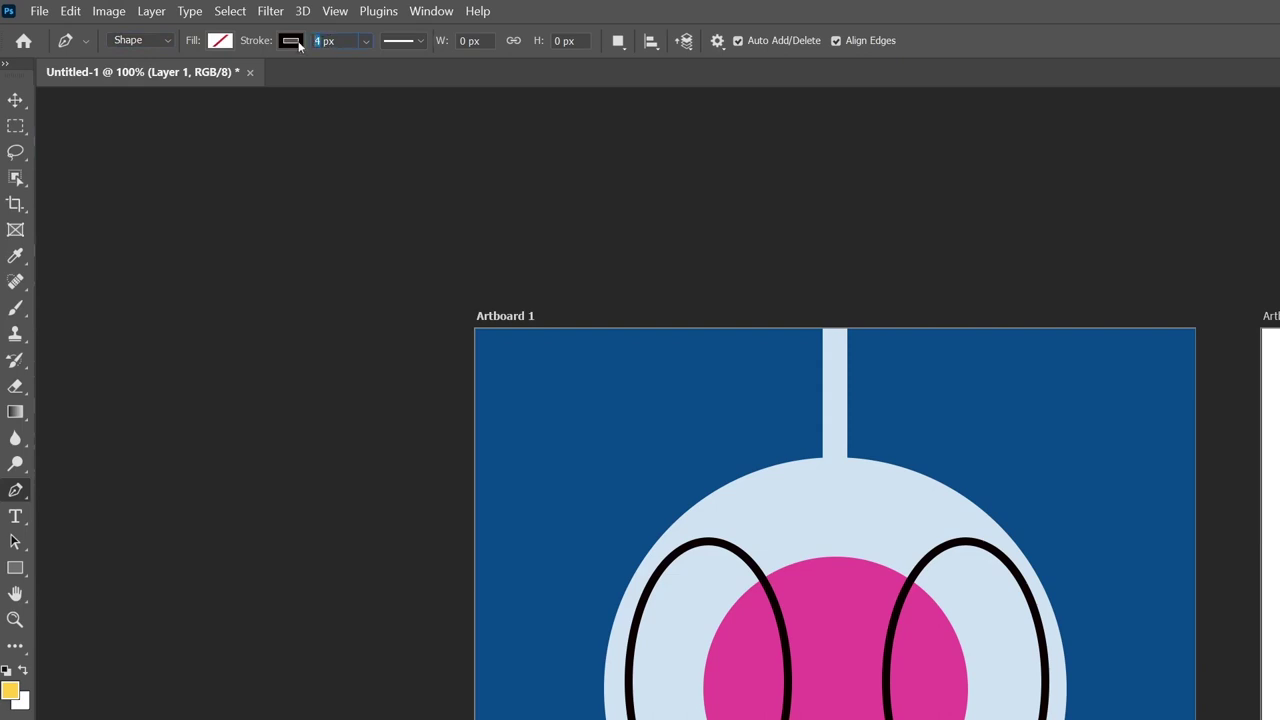
pyautogui.write('12')
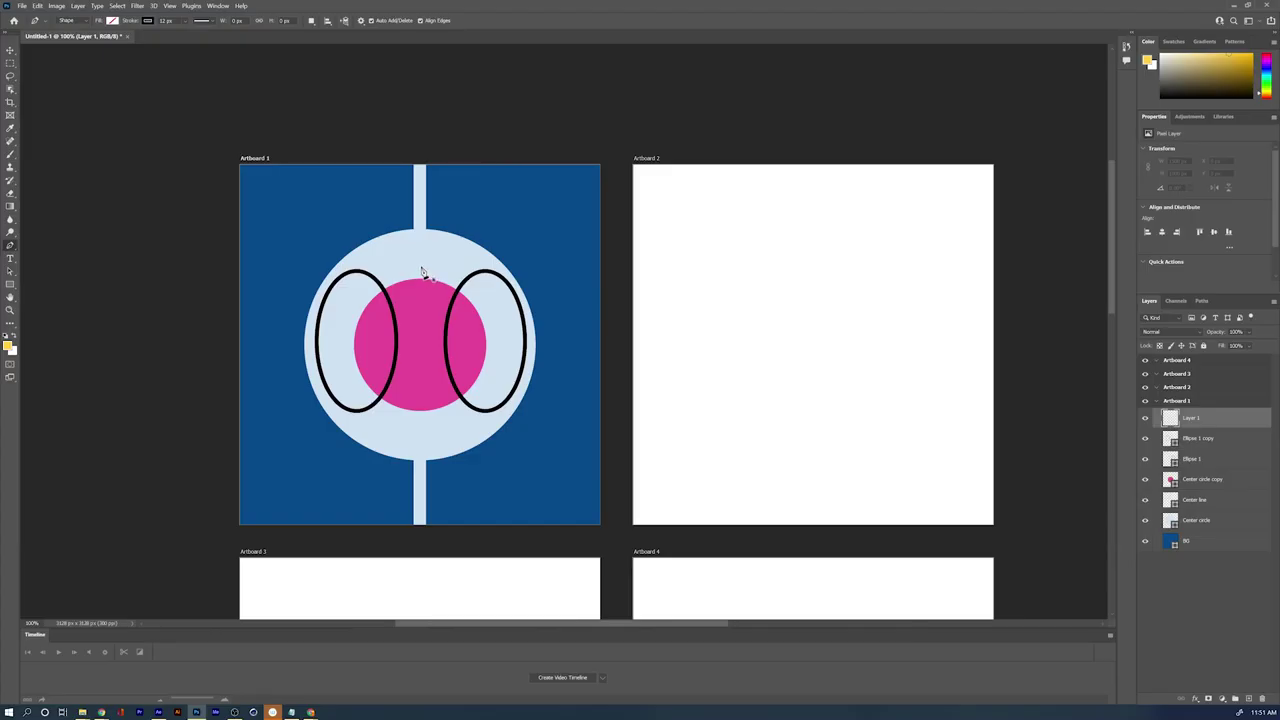
pyautogui.click(421, 266)
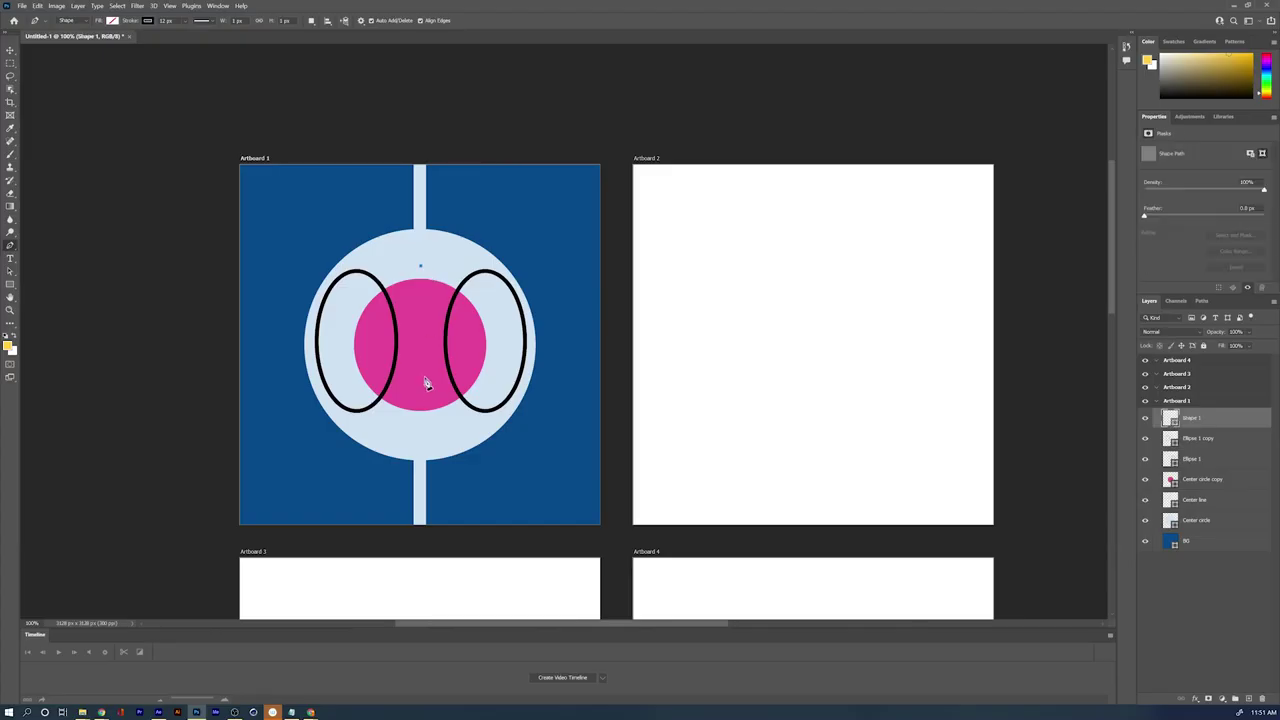
pyautogui.click(421, 427)
pyautogui.press('v')
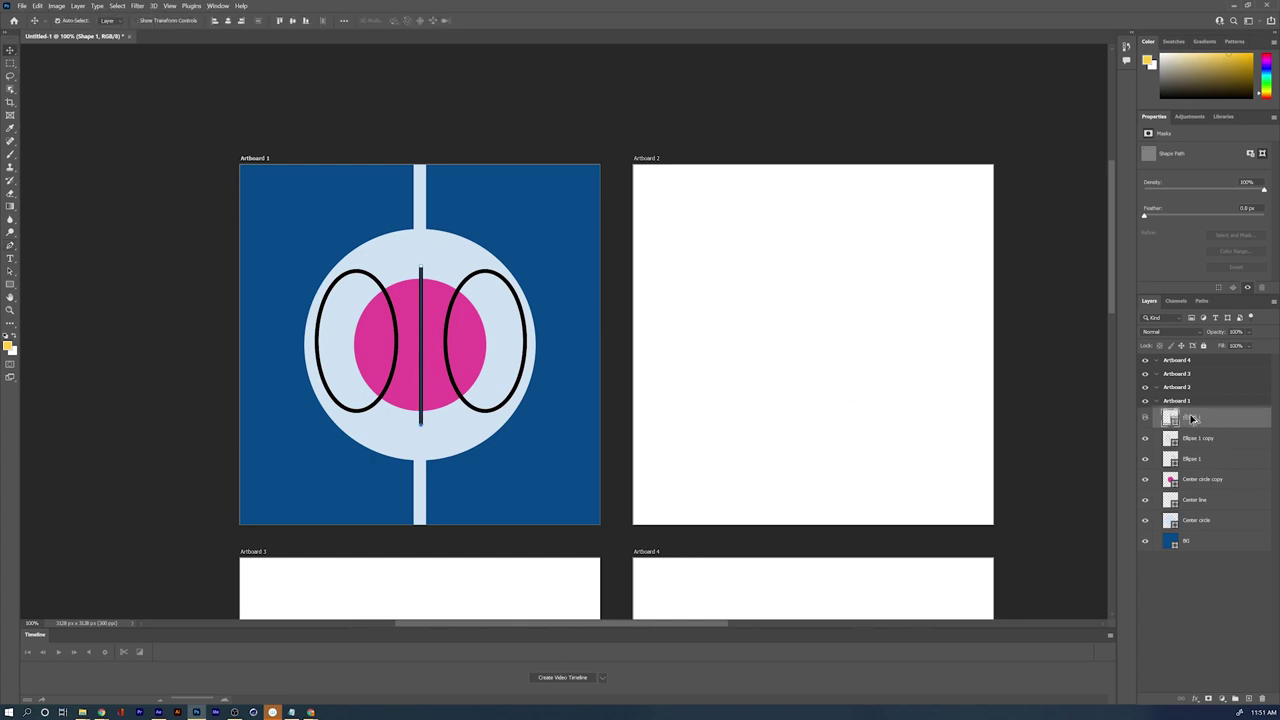
# Step: Duplicate the vertical line and rotate the copy 90° to run horizontally
pyautogui.hotkey('ctrl', 'j')
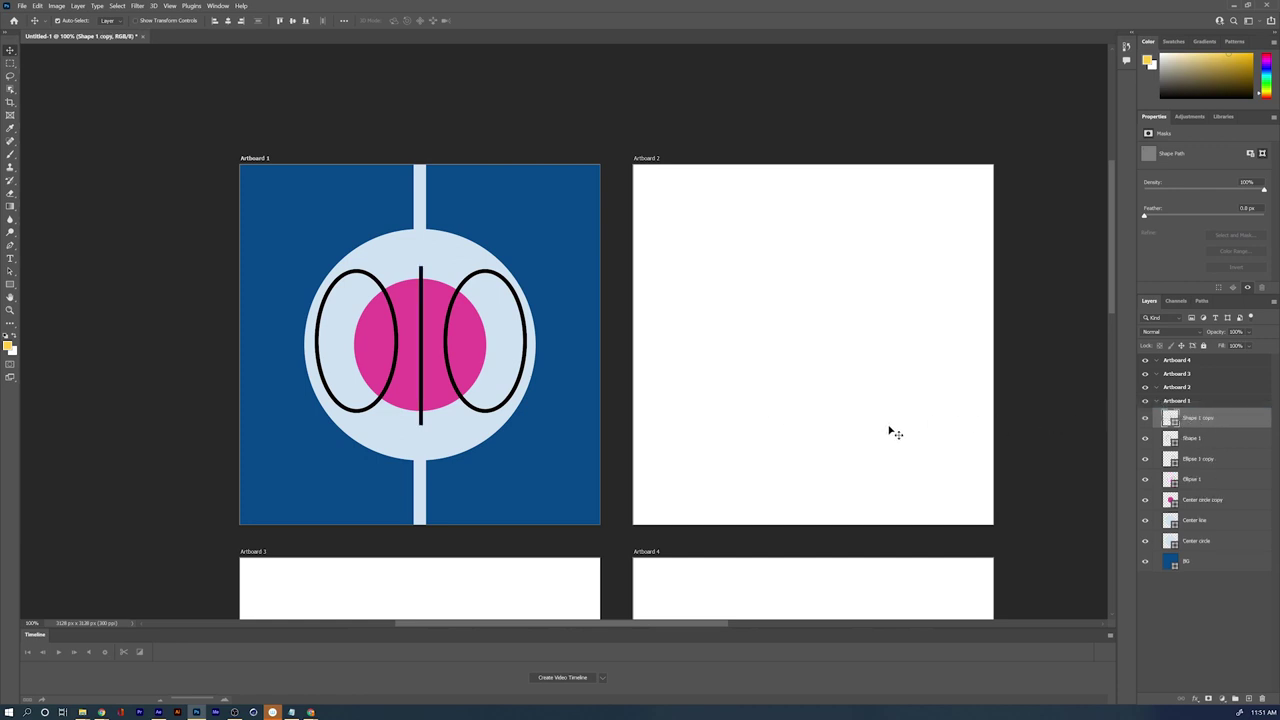
pyautogui.hotkey('ctrl', 't')
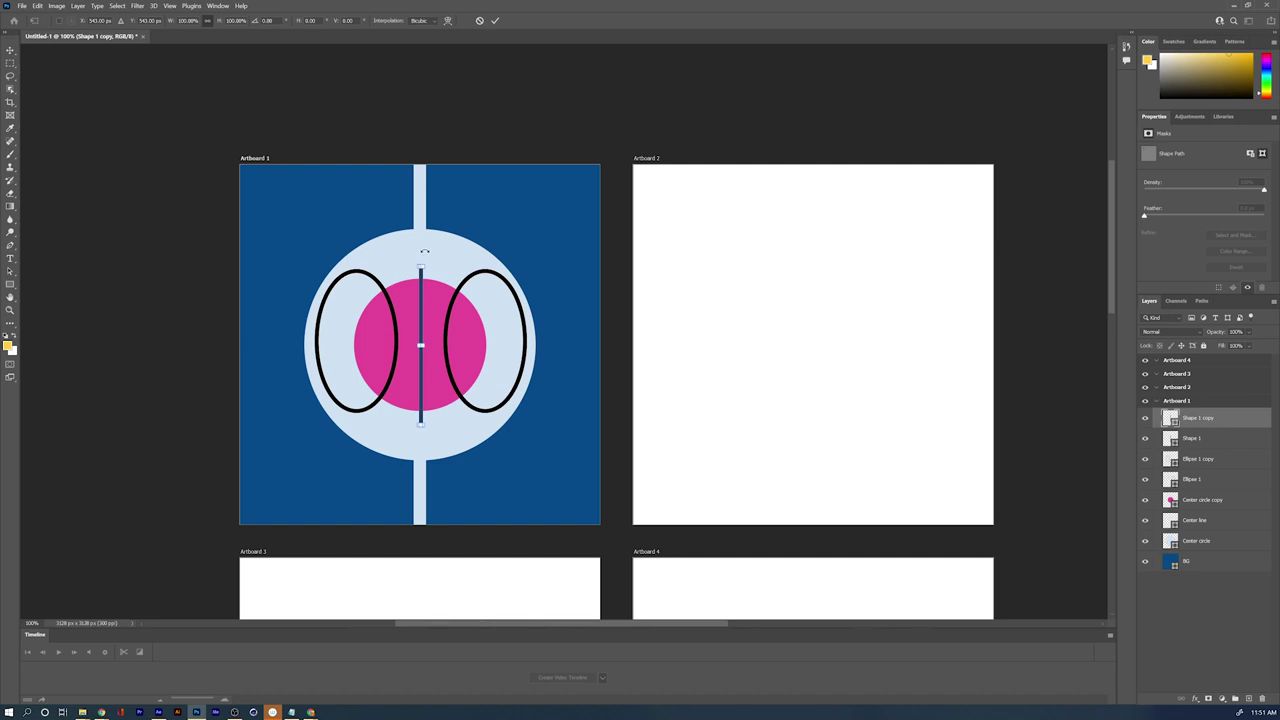
pyautogui.moveTo(424, 252)
pyautogui.mouseDown()
pyautogui.moveTo(492, 330)
pyautogui.moveTo(479, 296)
pyautogui.moveTo(484, 347)
pyautogui.mouseUp()
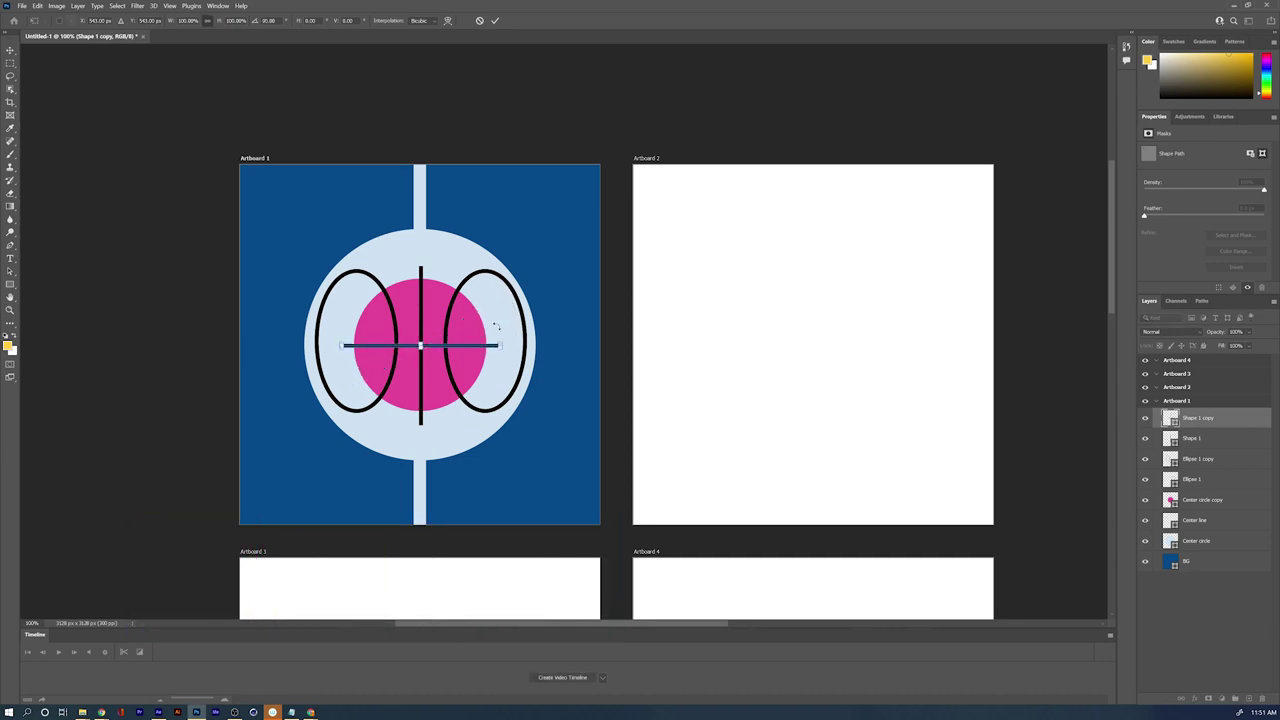
pyautogui.press('Return')
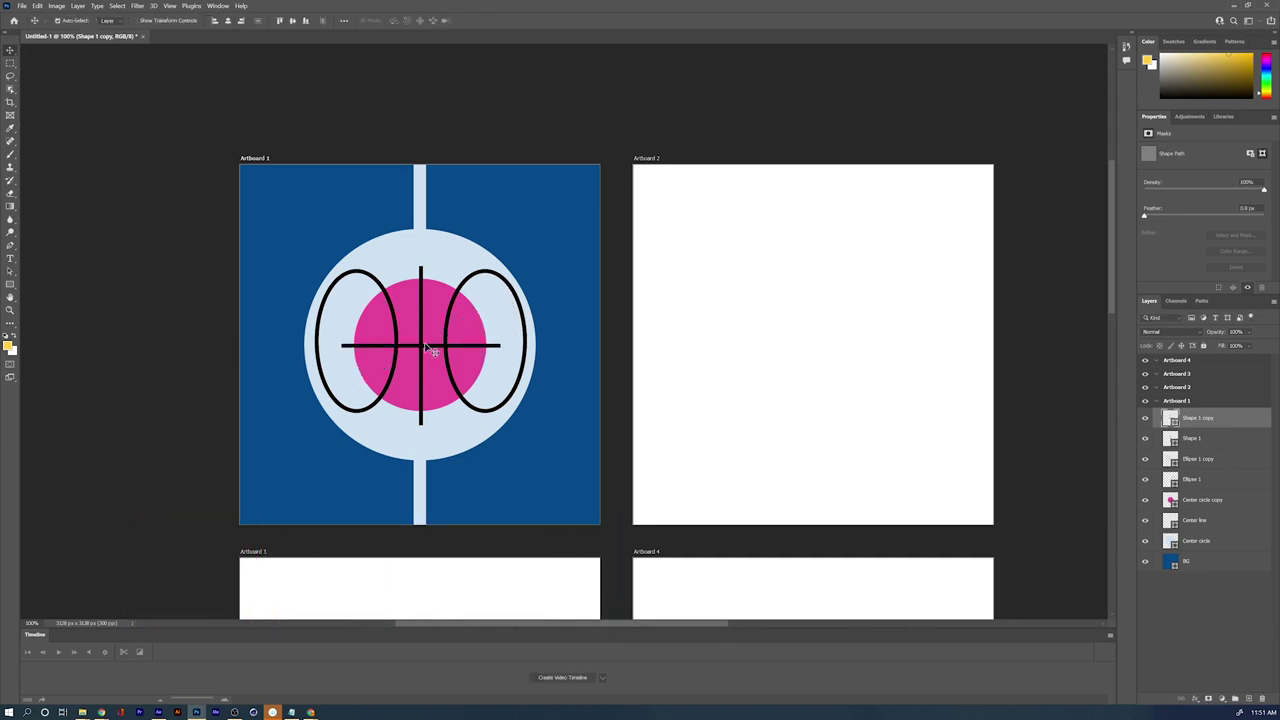
# Step: Rename the line layers to Horizontal Line and Vertical line
pyautogui.doubleClick(1205, 418)
pyautogui.write('Horizontal')
pyautogui.press('Return')
pyautogui.press('Return')
pyautogui.doubleClick(1192, 438)
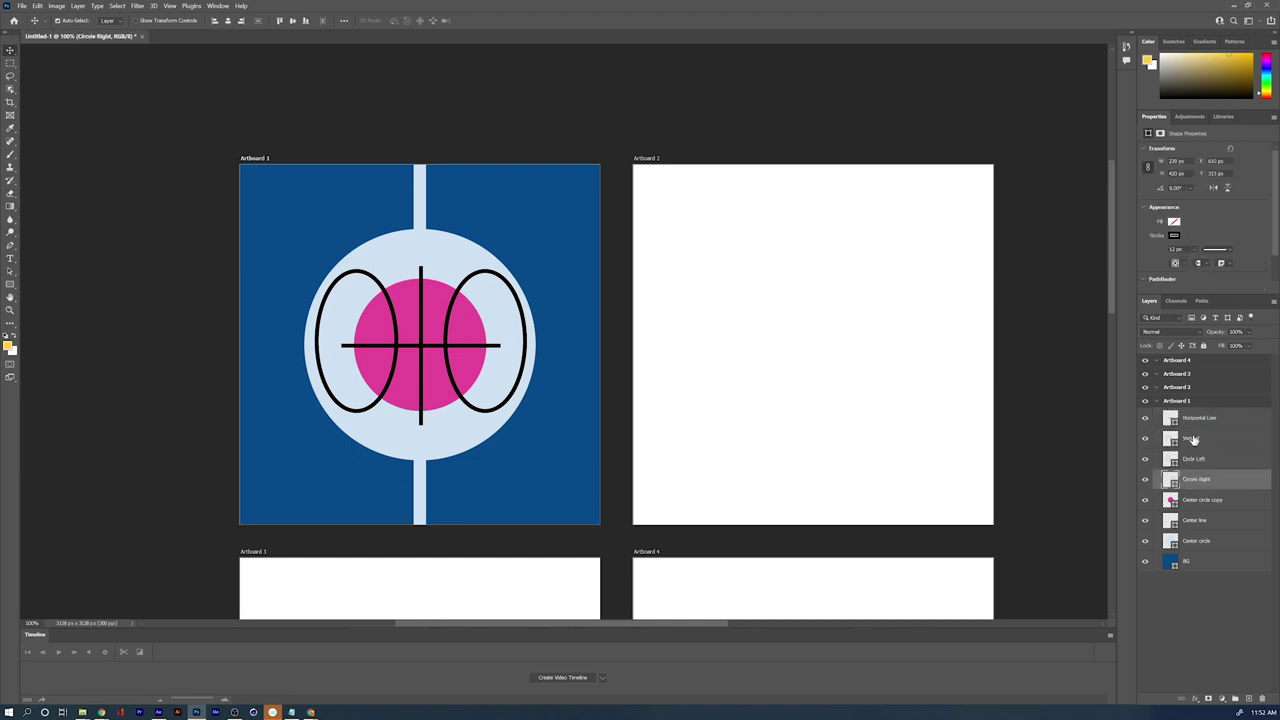
pyautogui.doubleClick(1191, 438)
pyautogui.write('Line')
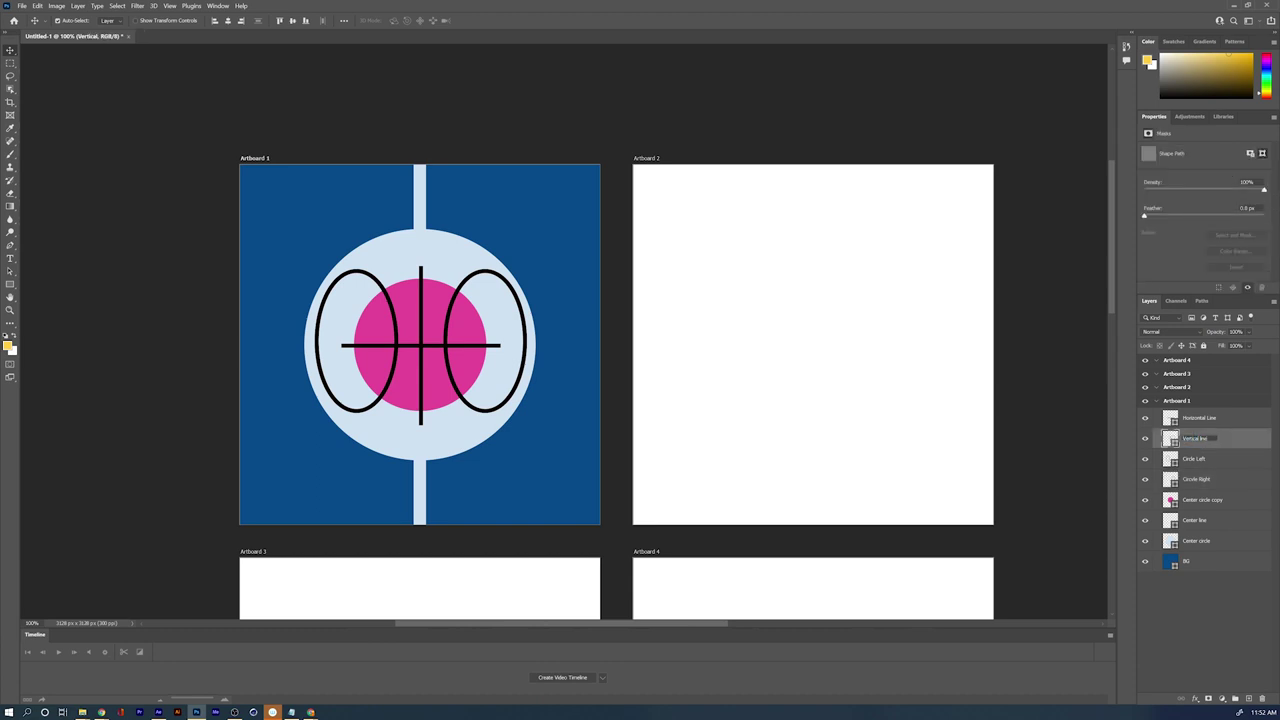
pyautogui.press('Return')
# Step: Group the four seam layers and name the group Bball lines
pyautogui.click(1205, 417)
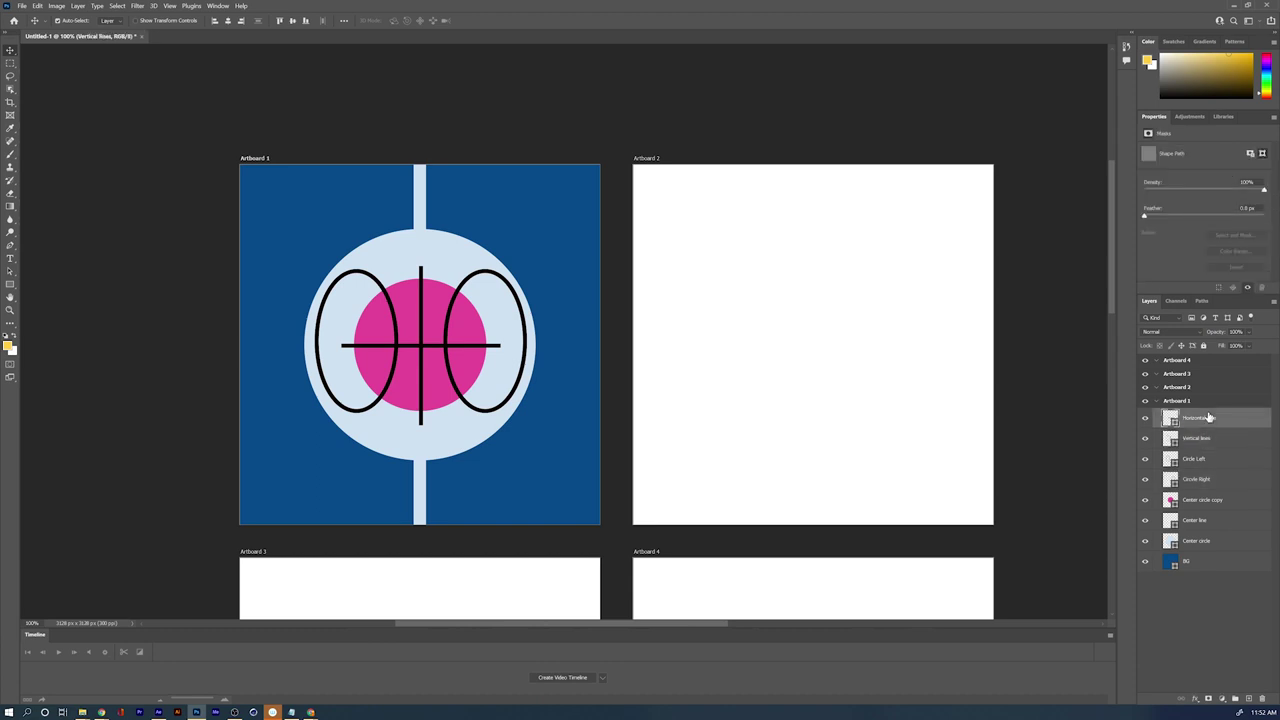
pyautogui.keyDown('shift'); pyautogui.click(1197, 479); pyautogui.keyUp('shift')
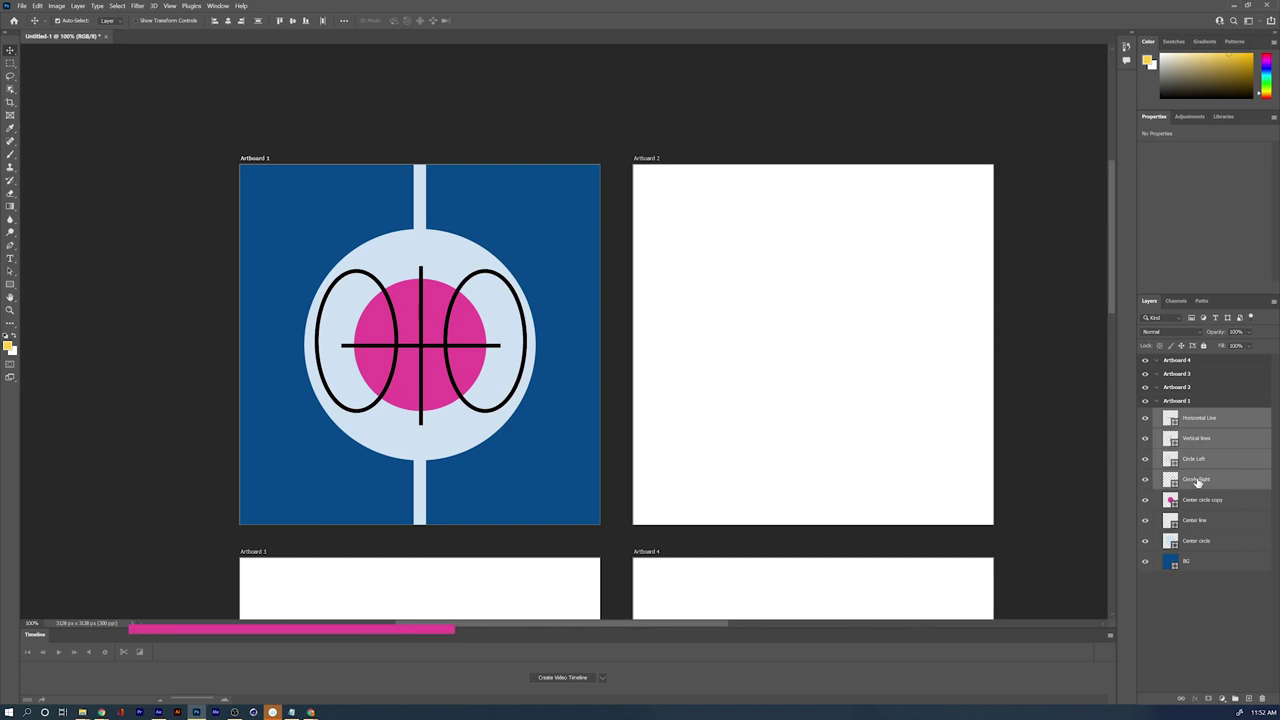
pyautogui.hotkey('ctrl', 'g')
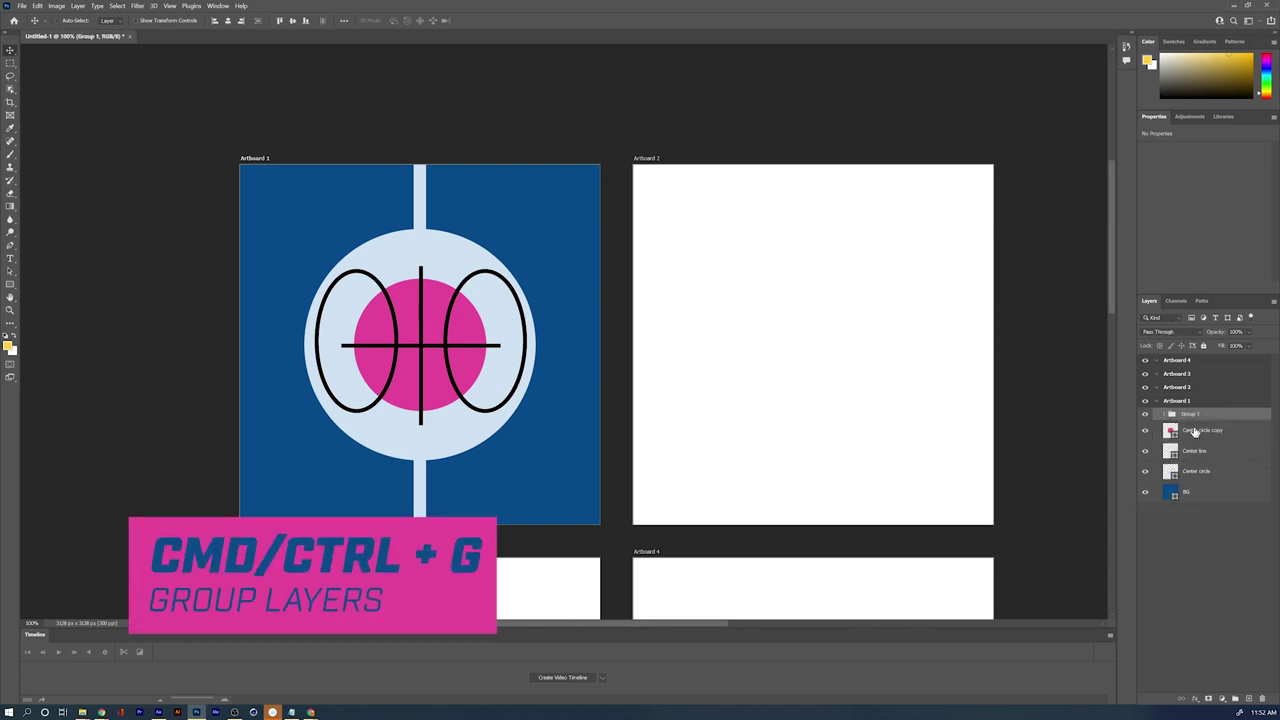
pyautogui.doubleClick(1190, 414)
pyautogui.write('Ball')
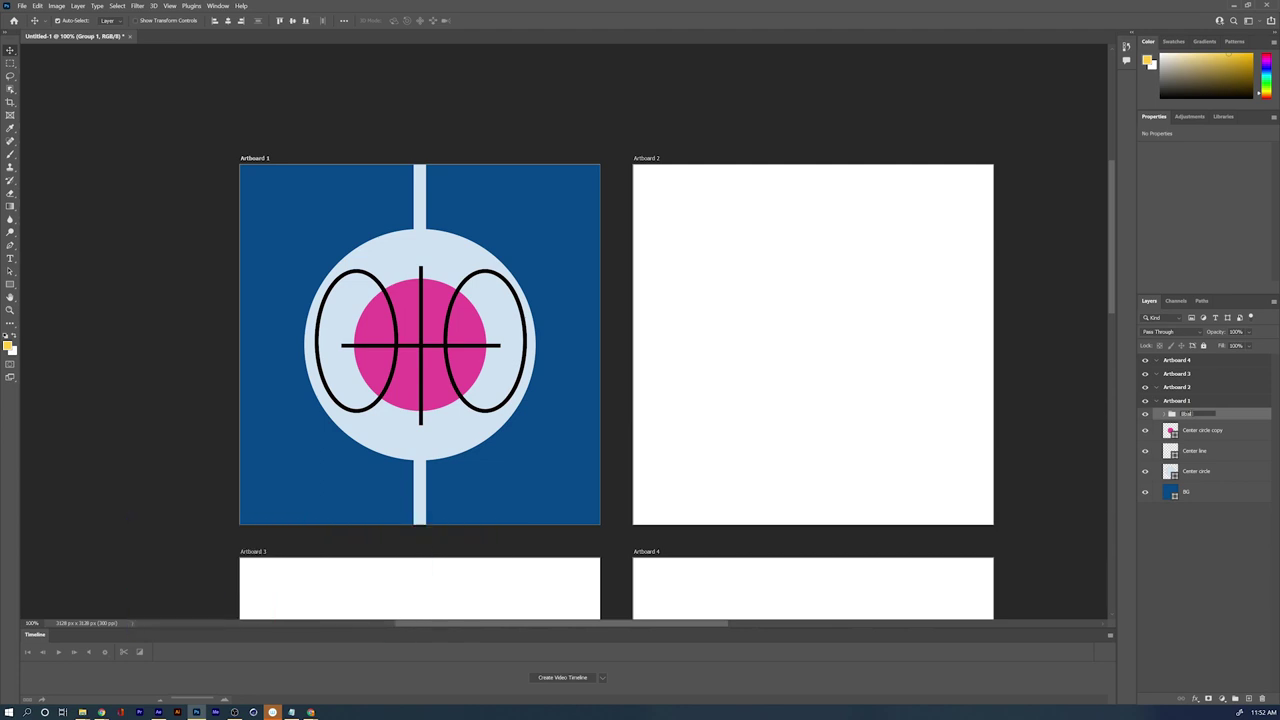
pyautogui.press('Return')
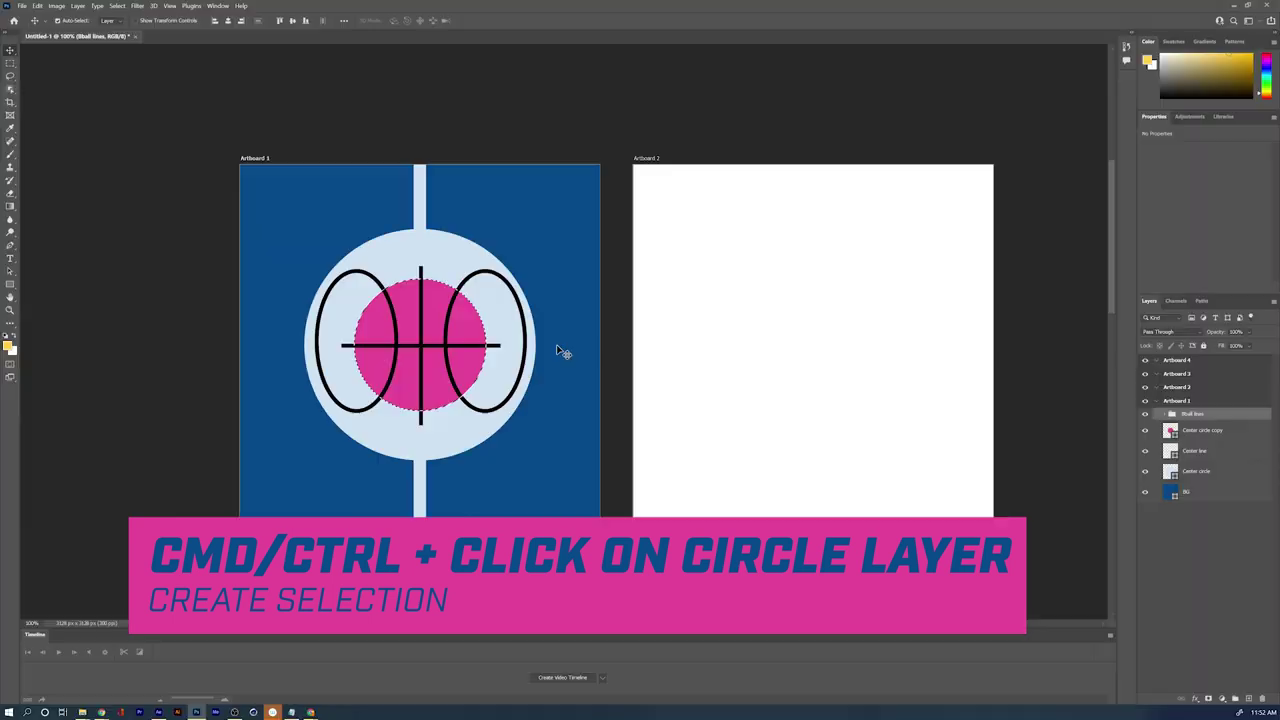
# Step: Add a layer mask to Bball lines using the loaded circle selection
pyautogui.click(1209, 699)
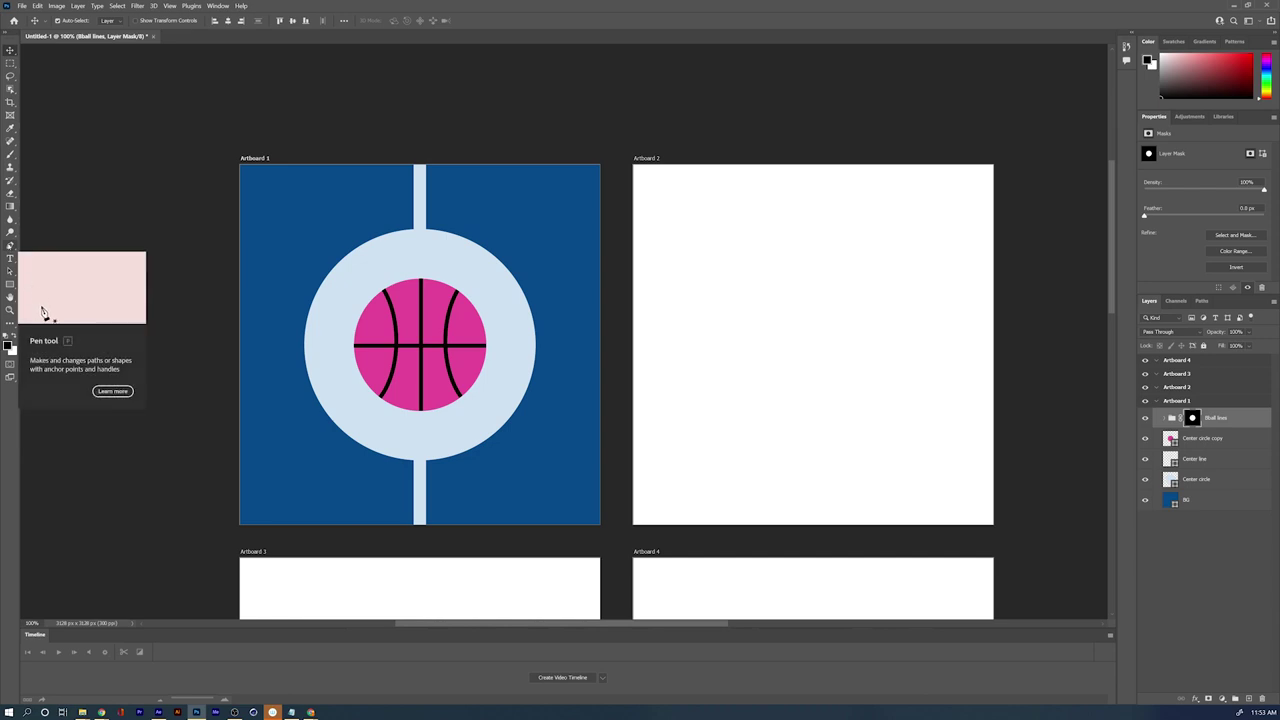
pyautogui.click(10, 245)
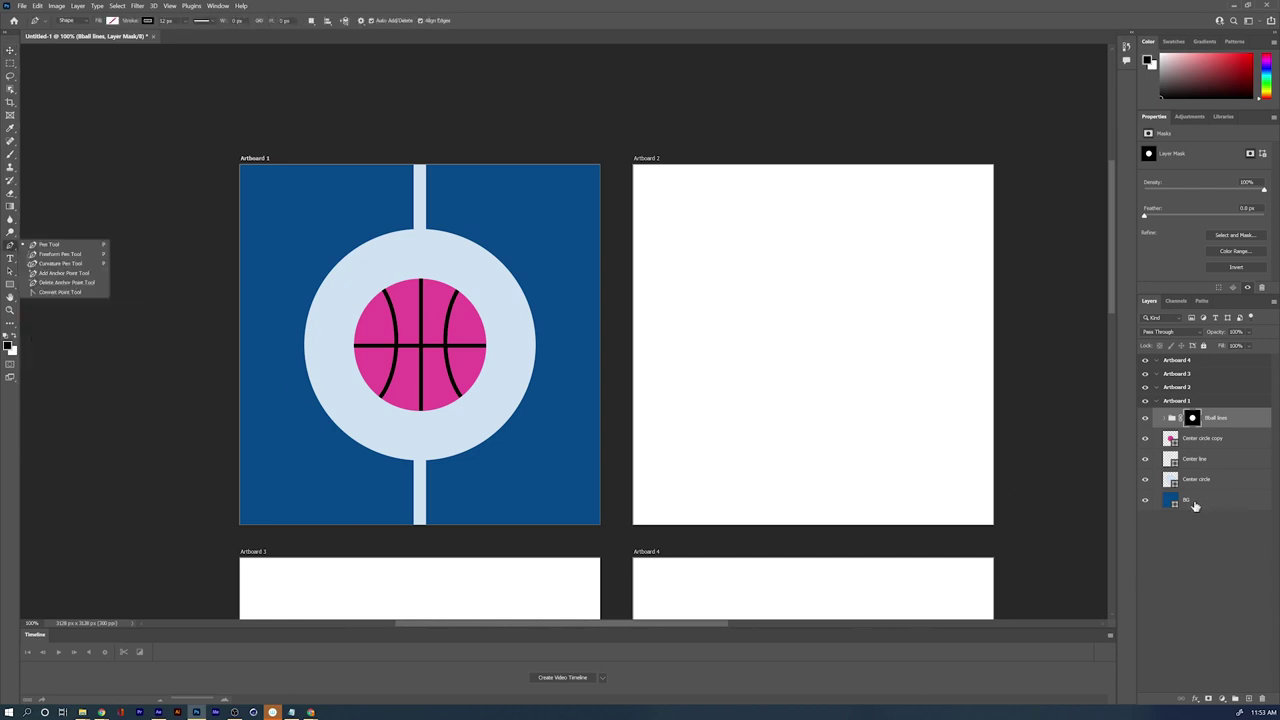
# Step: On a new layer above BG, draw a light-blue horizontal line across the artboard's top
pyautogui.click(1194, 503)
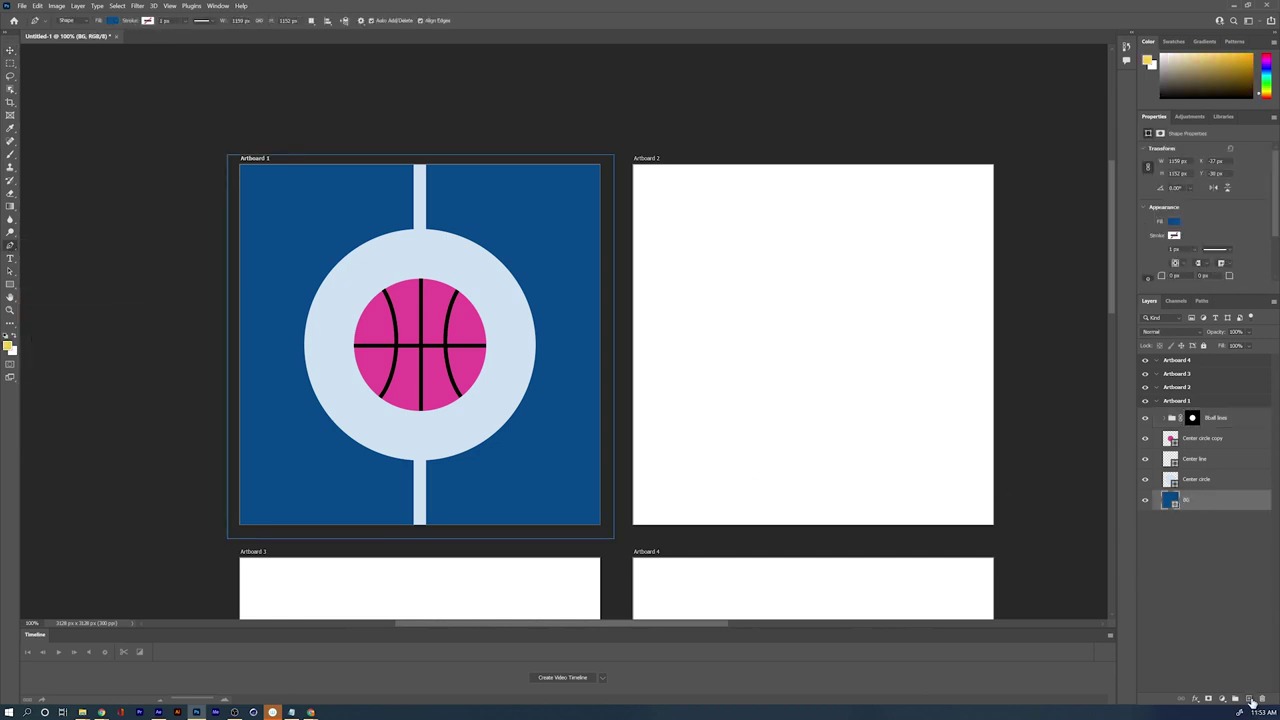
pyautogui.click(1249, 699)
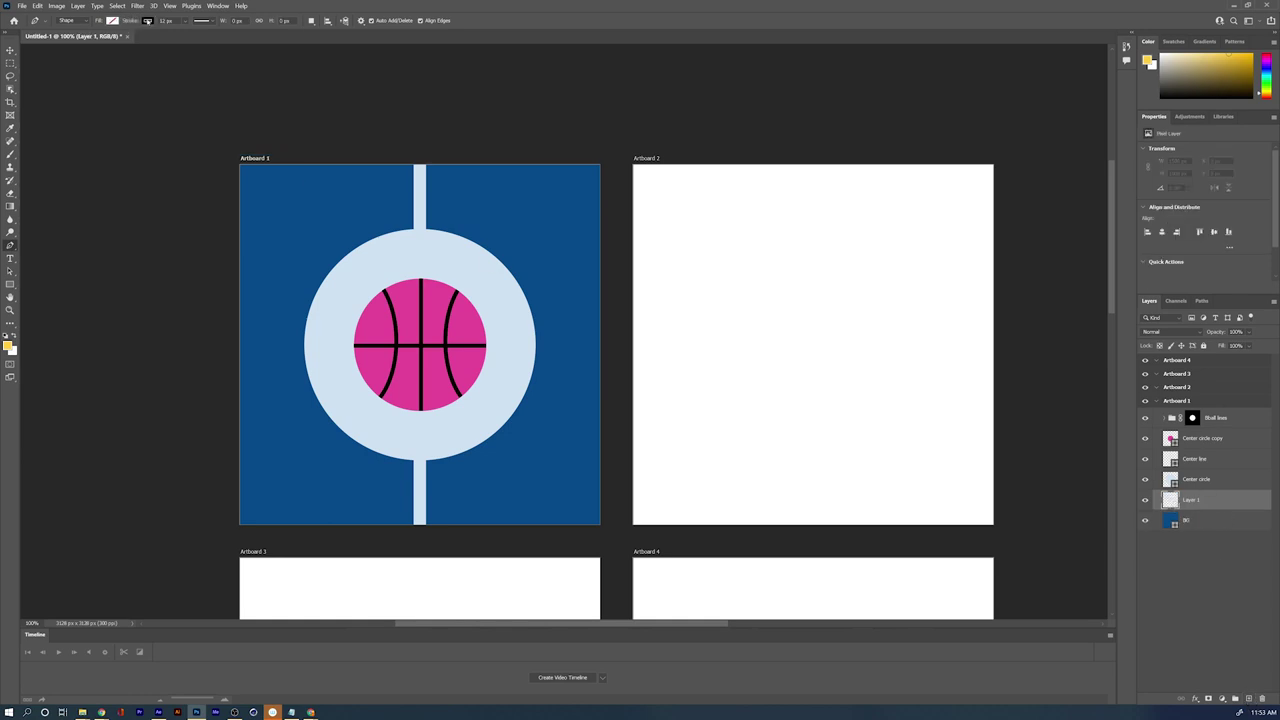
pyautogui.click(148, 21)
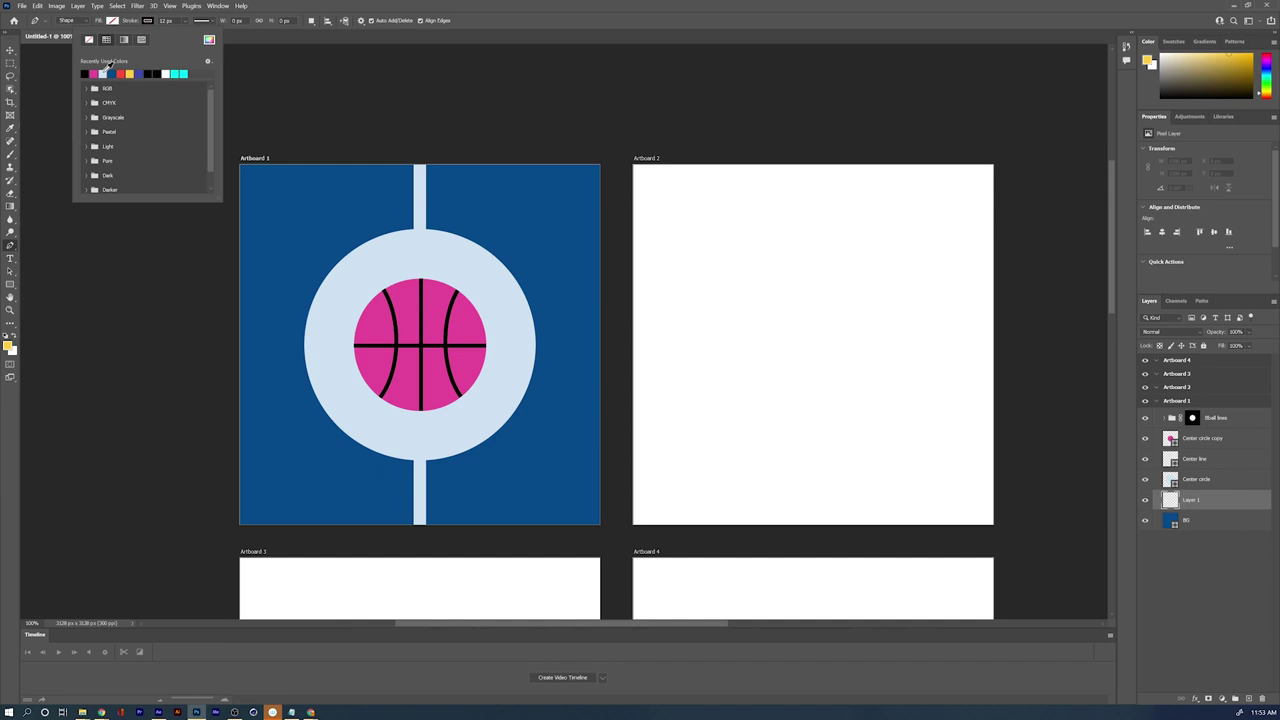
pyautogui.click(102, 73)
pyautogui.press('Escape')
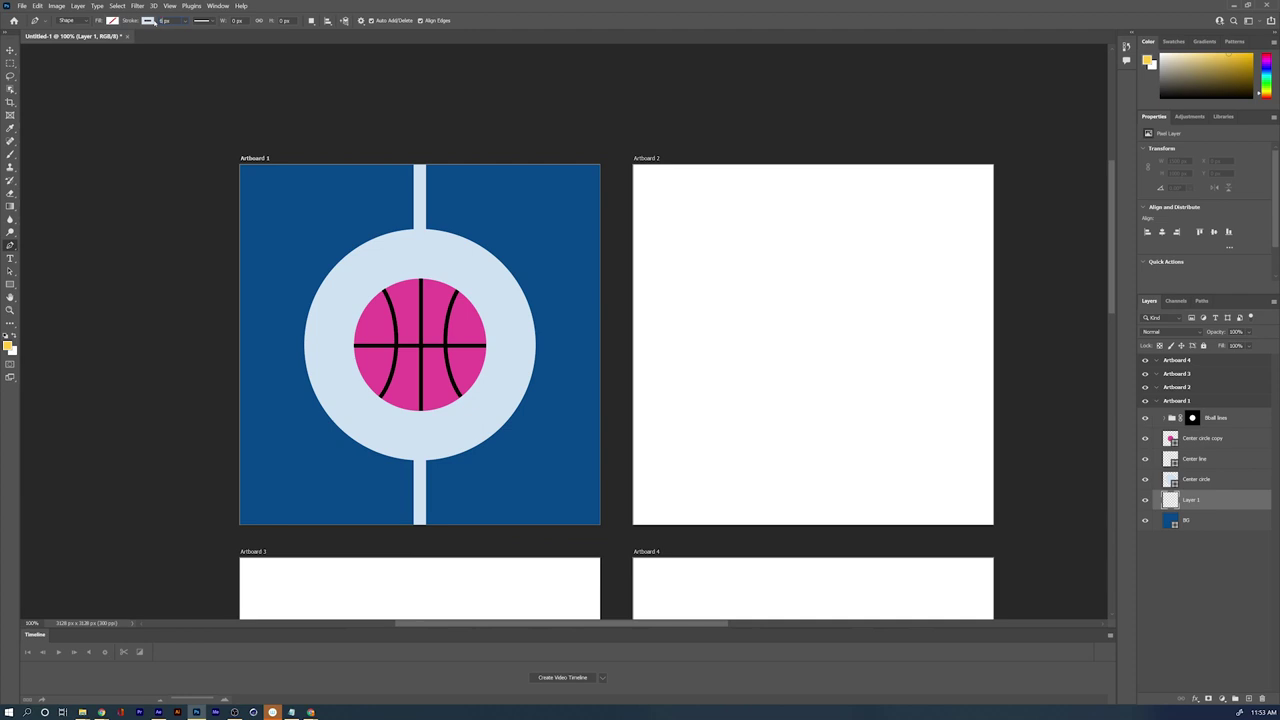
pyautogui.click(219, 184)
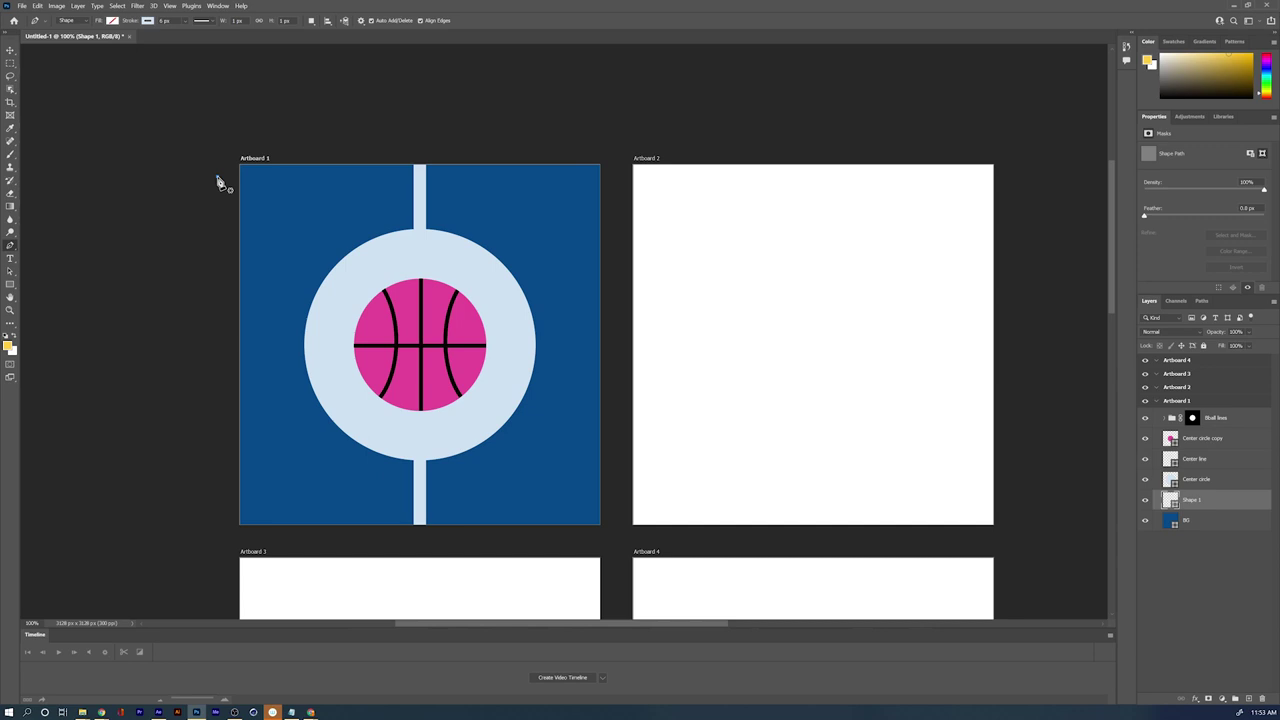
pyautogui.click(614, 178)
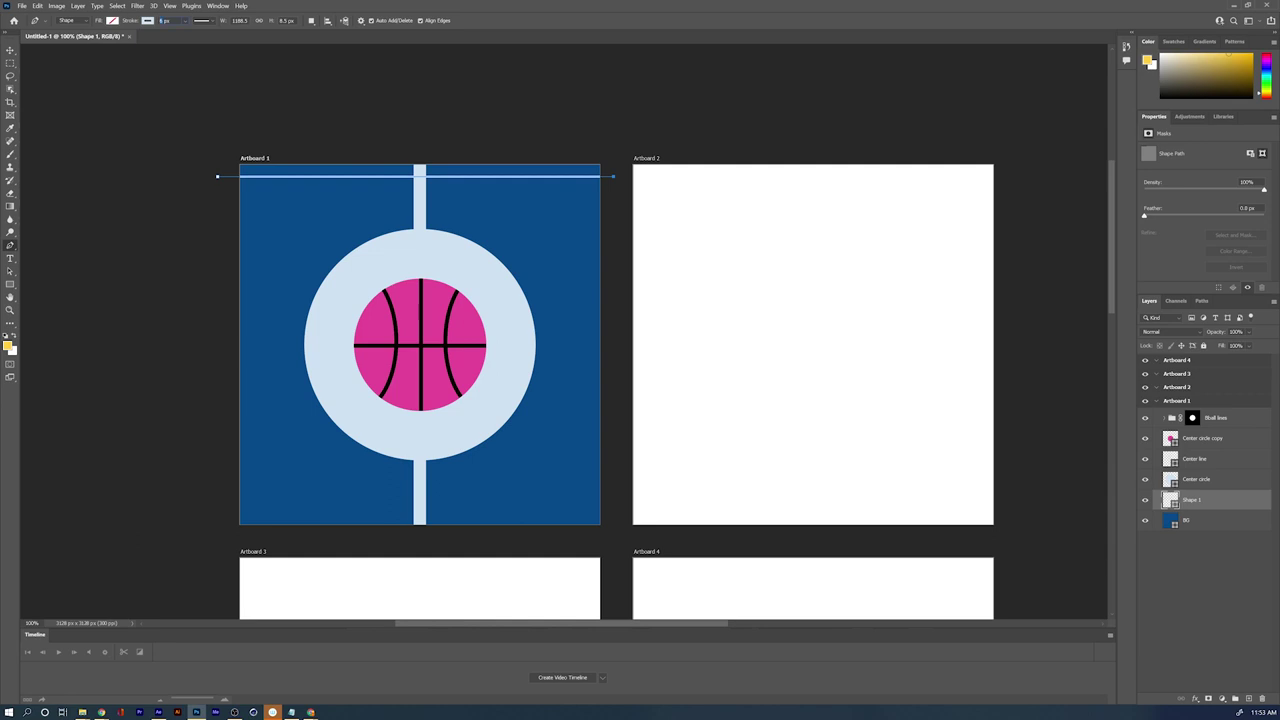
pyautogui.press('Return')
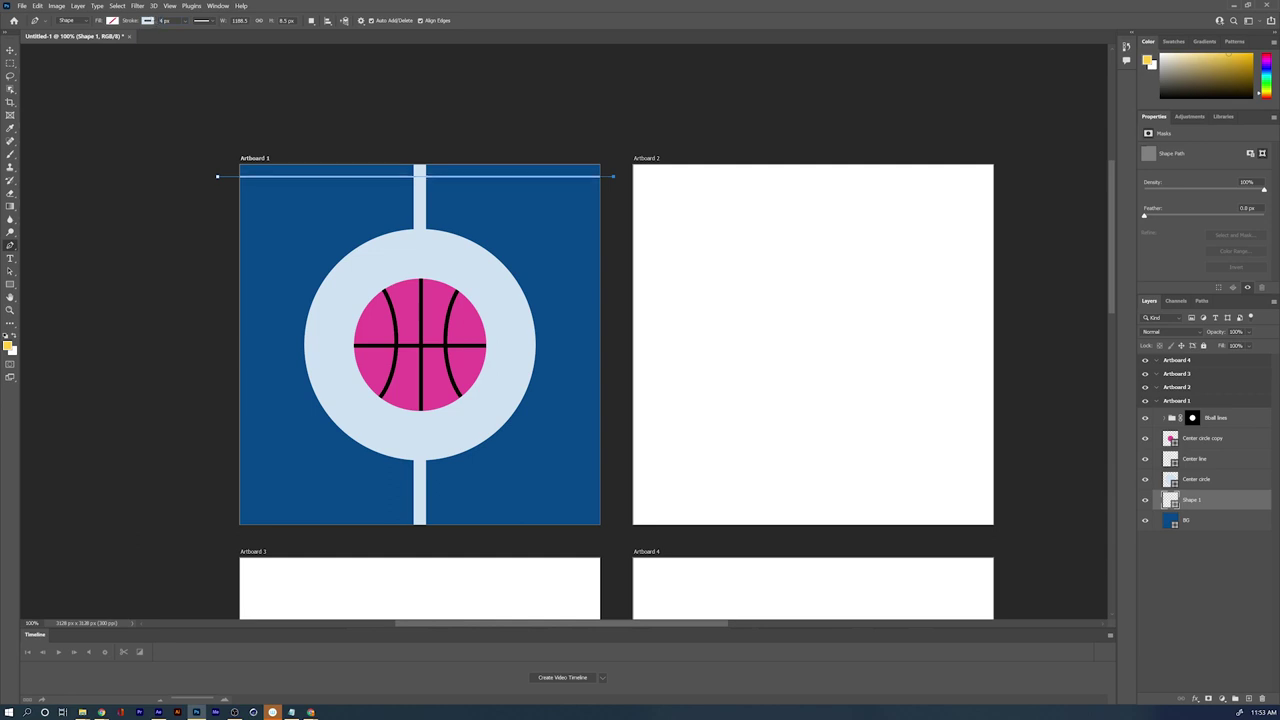
pyautogui.press('v')
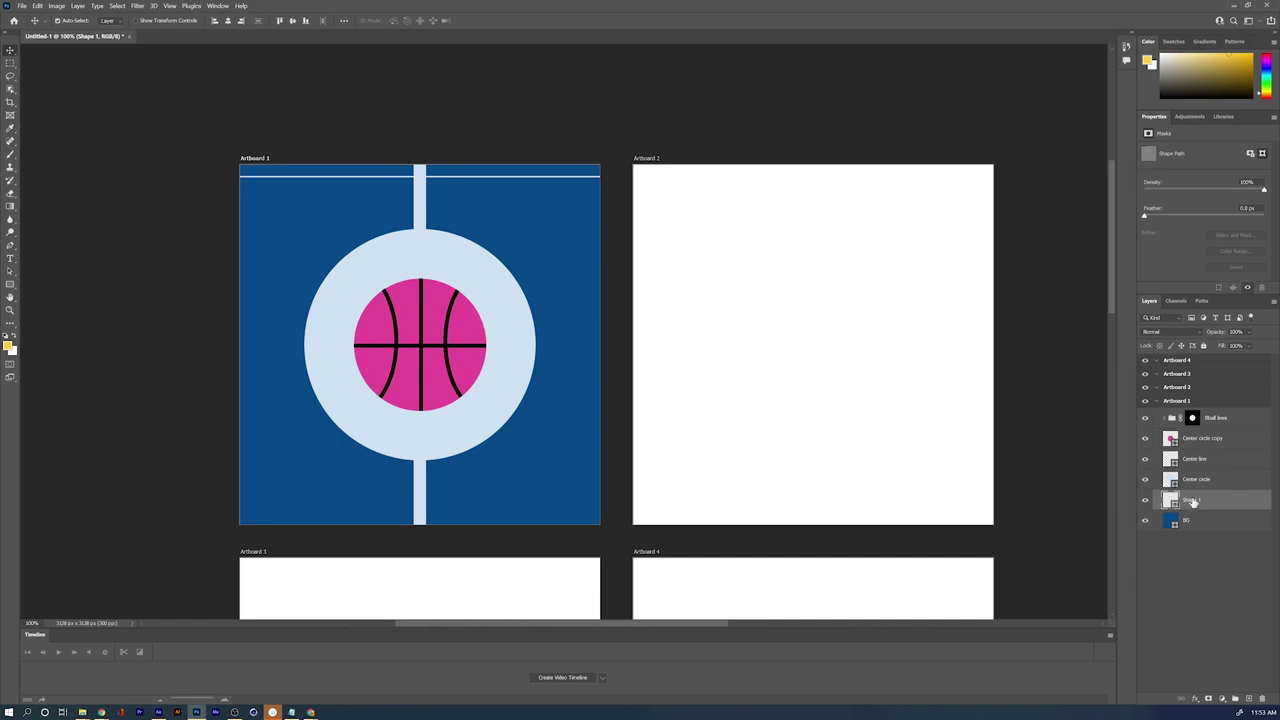
# Step: Duplicate the line repeatedly, nudging each copy down an even step across the artboard
pyautogui.moveTo(1192, 502); pyautogui.dragTo(1192, 498)
pyautogui.click(1197, 521)
pyautogui.hotkey('ctrl', 'z')
pyautogui.hotkey('shift', 'Down')
pyautogui.hotkey('shift', 'Down')
pyautogui.hotkey('shift', 'Down')
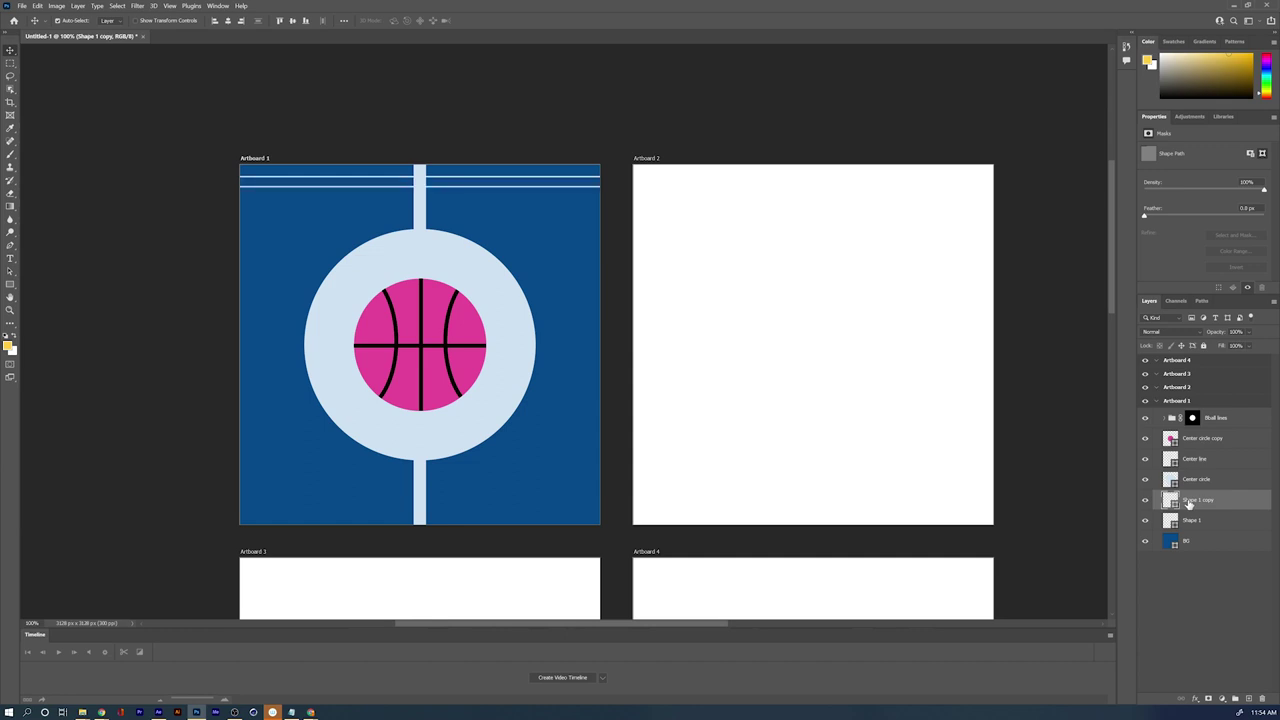
pyautogui.hotkey('shift', 'Down')
pyautogui.hotkey('shift', 'Down')
pyautogui.hotkey('shift', 'Down')
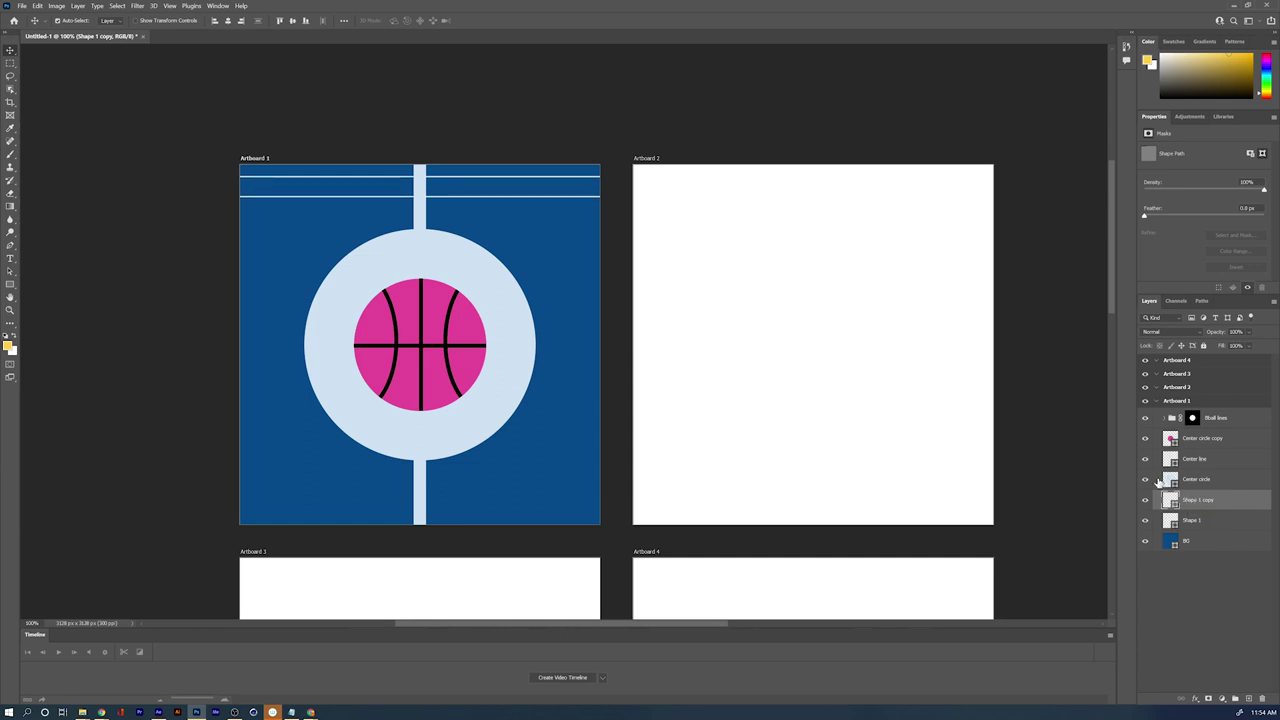
pyautogui.hotkey('ctrl', 'j')
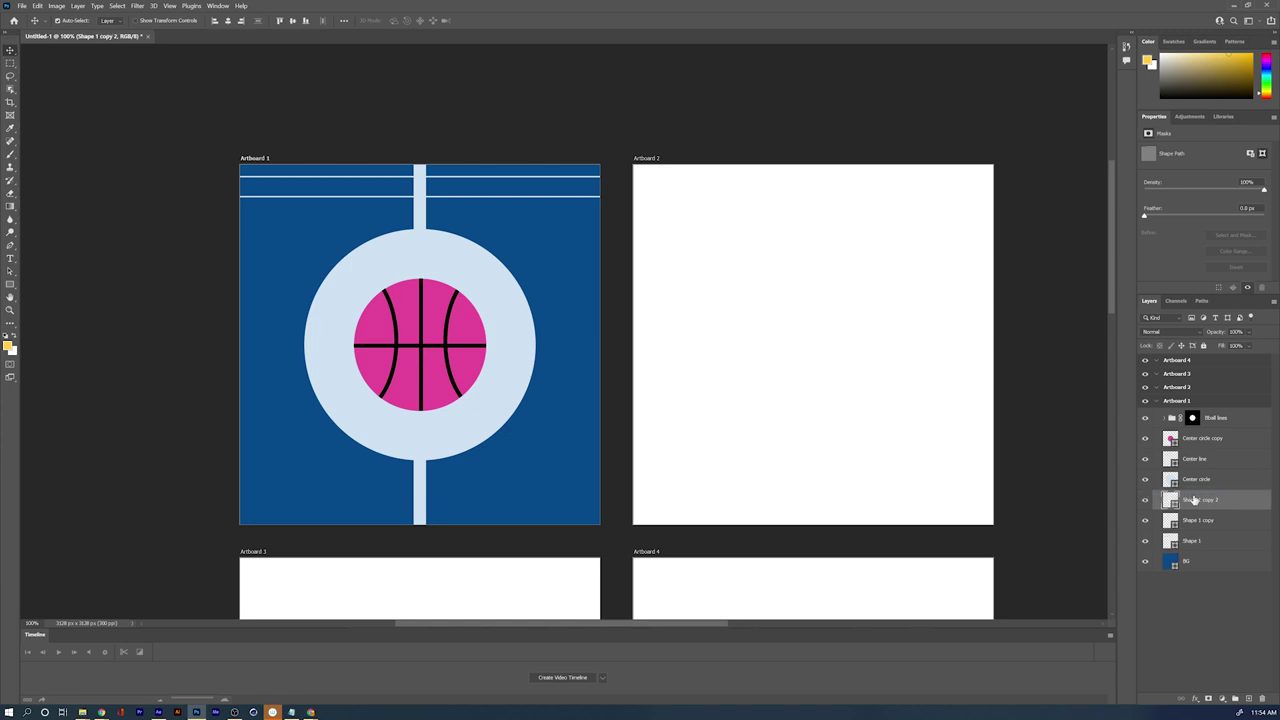
pyautogui.hotkey('shift', 'Down')
pyautogui.hotkey('shift', 'Down')
pyautogui.hotkey('shift', 'Down')
pyautogui.hotkey('shift', 'Down')
pyautogui.hotkey('shift', 'Down')
pyautogui.hotkey('shift', 'Down')
pyautogui.hotkey('ctrl', 'j')
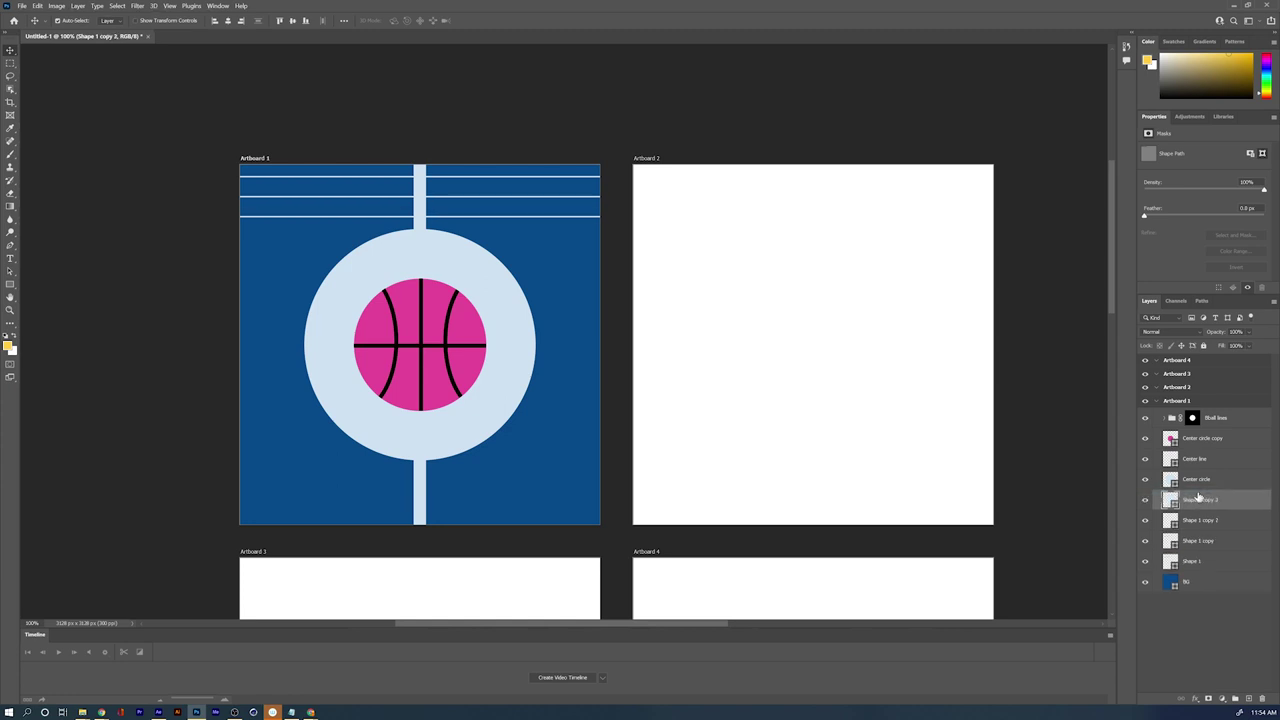
pyautogui.hotkey('shift', 'Down')
pyautogui.hotkey('shift', 'Down')
pyautogui.hotkey('shift', 'Down')
pyautogui.hotkey('shift', 'Down')
pyautogui.hotkey('shift', 'Down')
pyautogui.hotkey('shift', 'Down')
pyautogui.hotkey('ctrl', 'j')
pyautogui.hotkey('shift', 'Down')
pyautogui.hotkey('shift', 'Down')
pyautogui.hotkey('shift', 'Down')
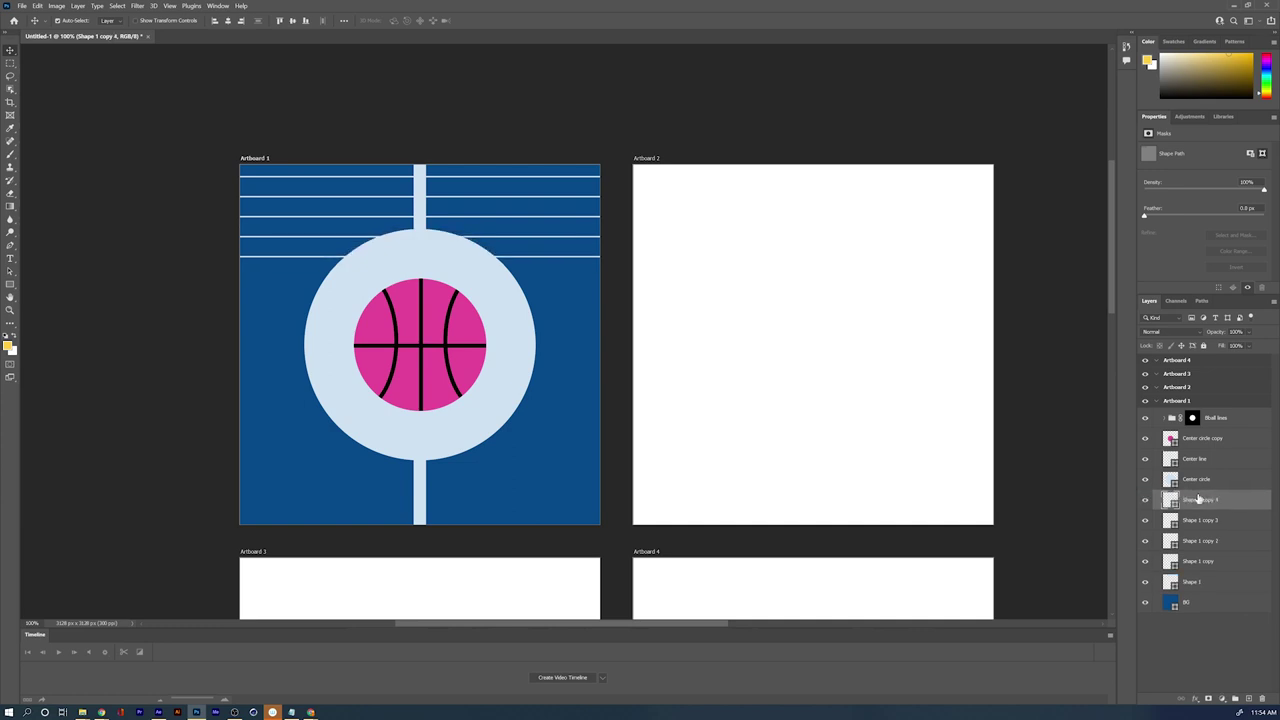
pyautogui.hotkey('ctrl', 'j')
pyautogui.hotkey('ctrl', 'alt', 'shift', 't')
pyautogui.hotkey('ctrl', 'alt', 'shift', 't')
pyautogui.hotkey('ctrl', 'alt', 'shift', 't')
pyautogui.hotkey('ctrl', 'alt', 'shift', 't')
pyautogui.hotkey('ctrl', 'alt', 'shift', 't')
pyautogui.hotkey('ctrl', 'alt', 'shift', 't')
pyautogui.hotkey('ctrl', 'alt', 'shift', 't')
pyautogui.hotkey('ctrl', 'alt', 'shift', 't')
pyautogui.hotkey('ctrl', 'alt', 'shift', 't')
pyautogui.hotkey('ctrl', 'alt', 'shift', 't')
pyautogui.hotkey('ctrl', 'alt', 'shift', 't')
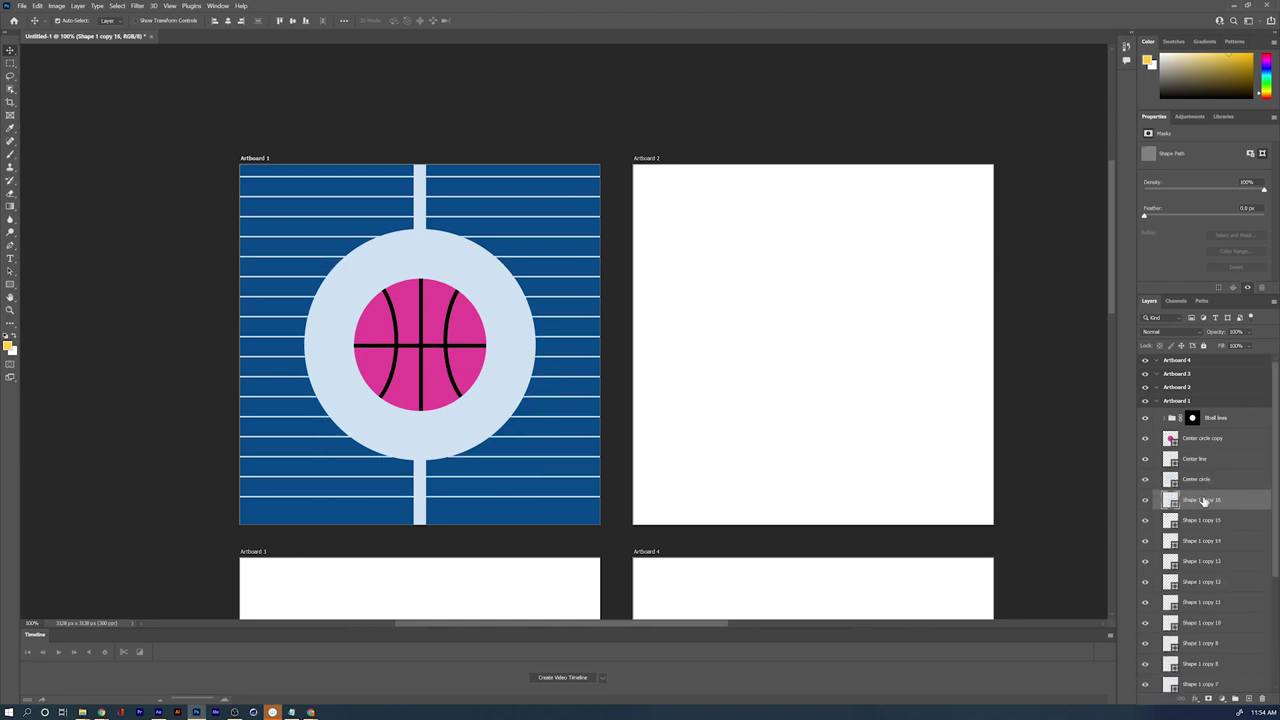
pyautogui.hotkey('ctrl', 'alt', 'shift', 't')
# Step: Select all the horizontal line layers and group them as Court lines
pyautogui.scroll(-2, 1202, 520)
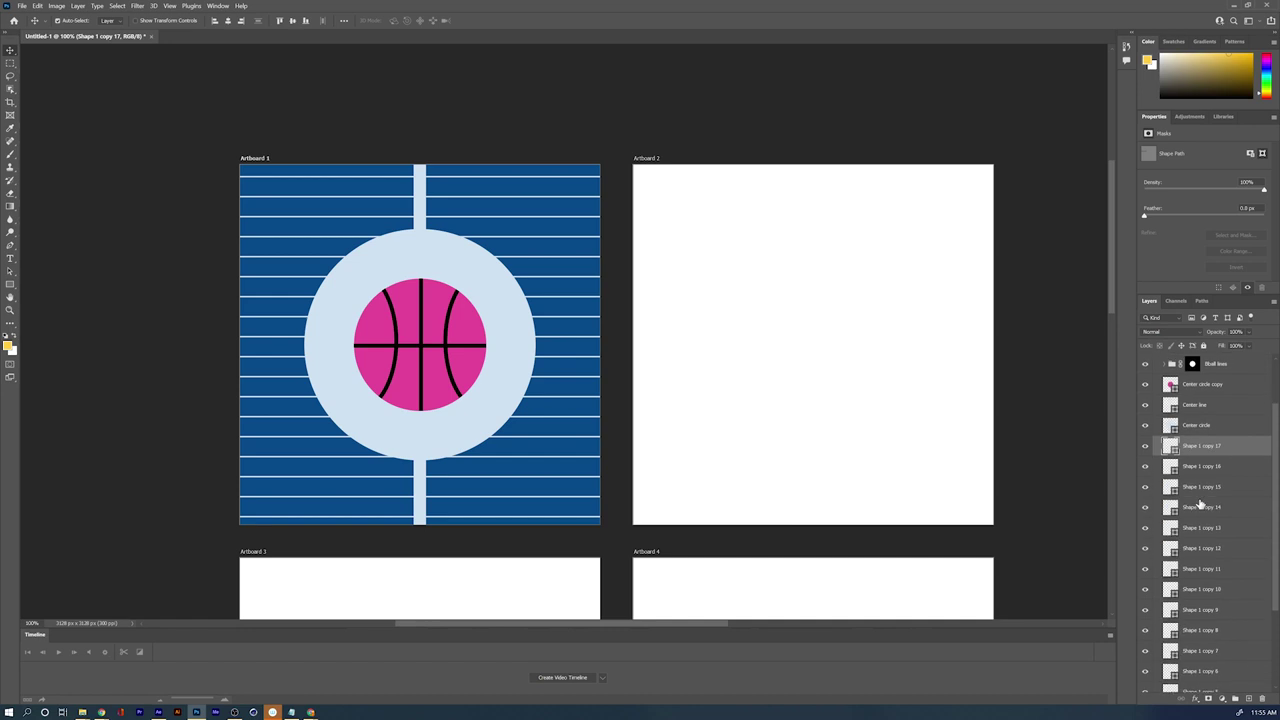
pyautogui.scroll(-2, 1206, 550)
pyautogui.scroll(-3, 1210, 580)
pyautogui.scroll(-2, 1214, 600)
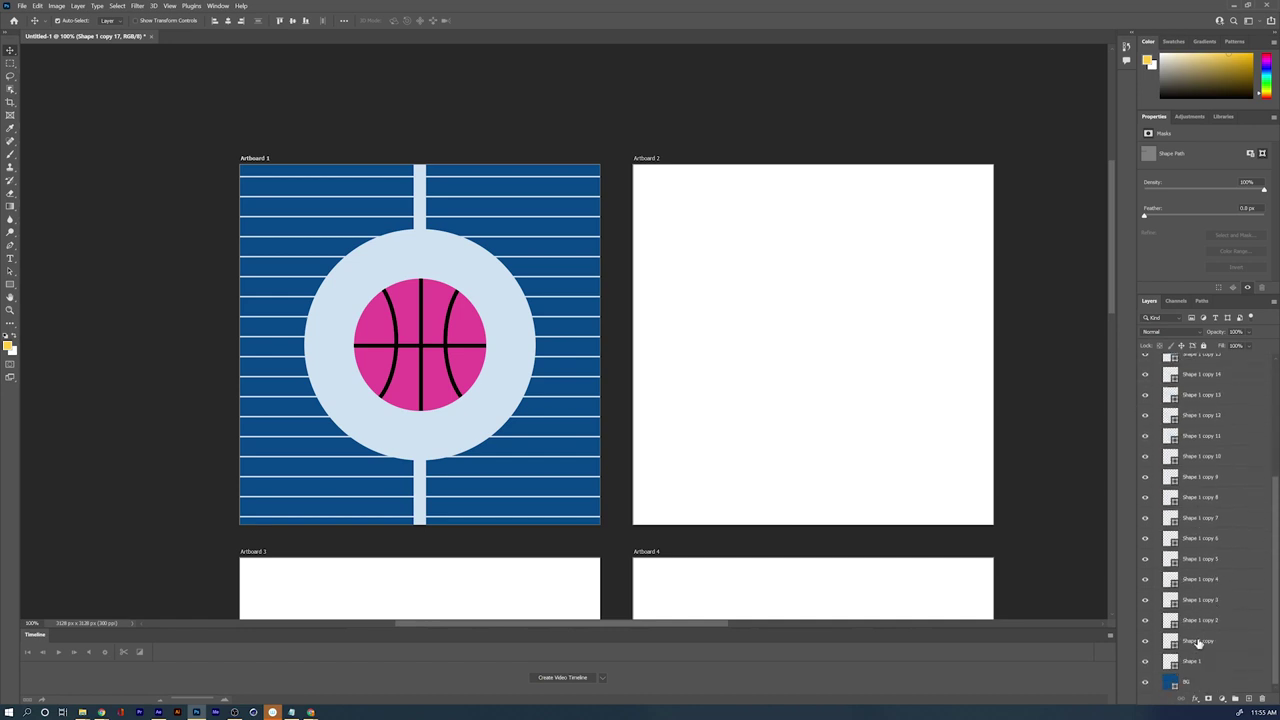
pyautogui.keyDown('shift'); pyautogui.click(1200, 641); pyautogui.keyUp('shift')
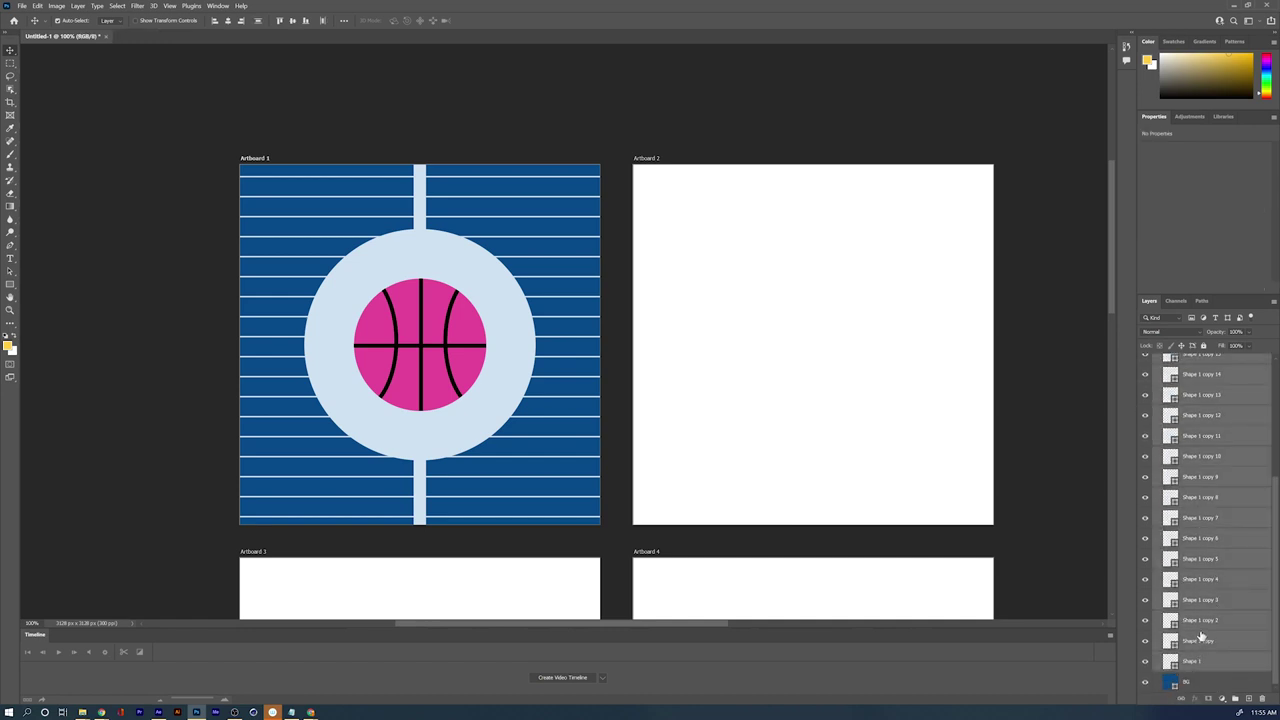
pyautogui.hotkey('ctrl', 'g')
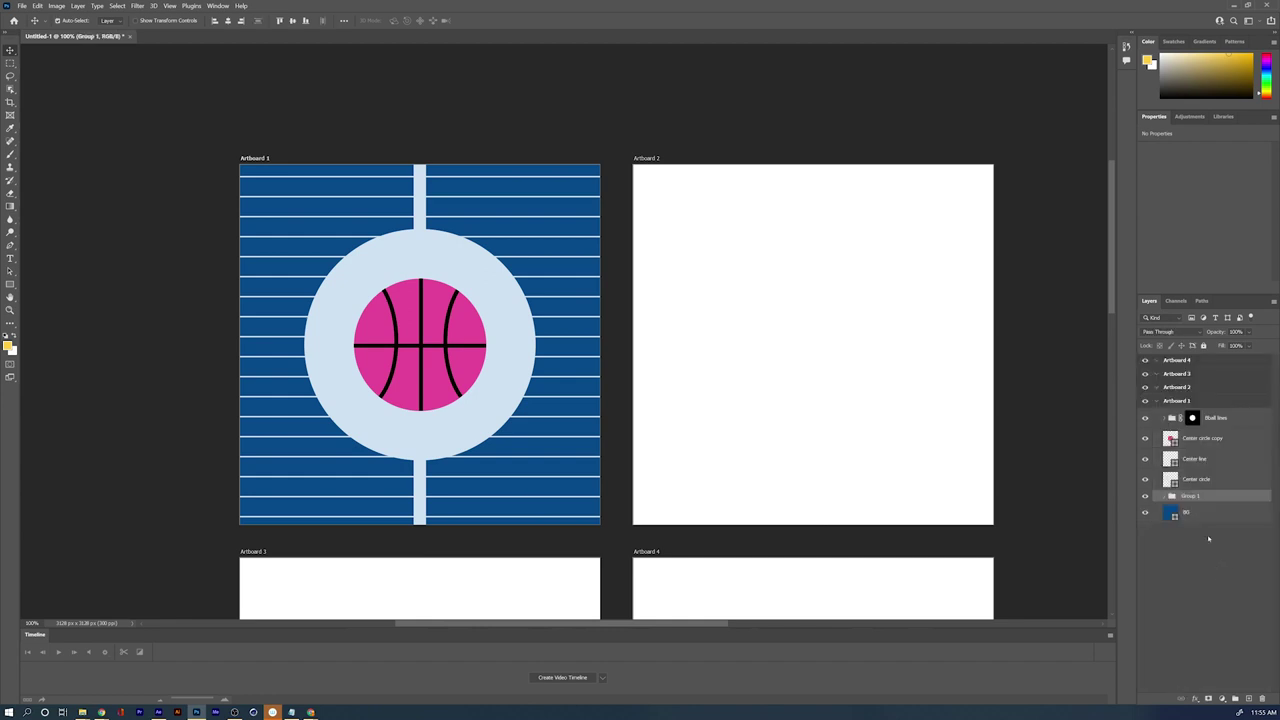
# Step: Rename Group 1 to 'Court lines' and lower its opacity to 30%
pyautogui.doubleClick(1189, 496)
pyautogui.write('ines')
pyautogui.press('Return')
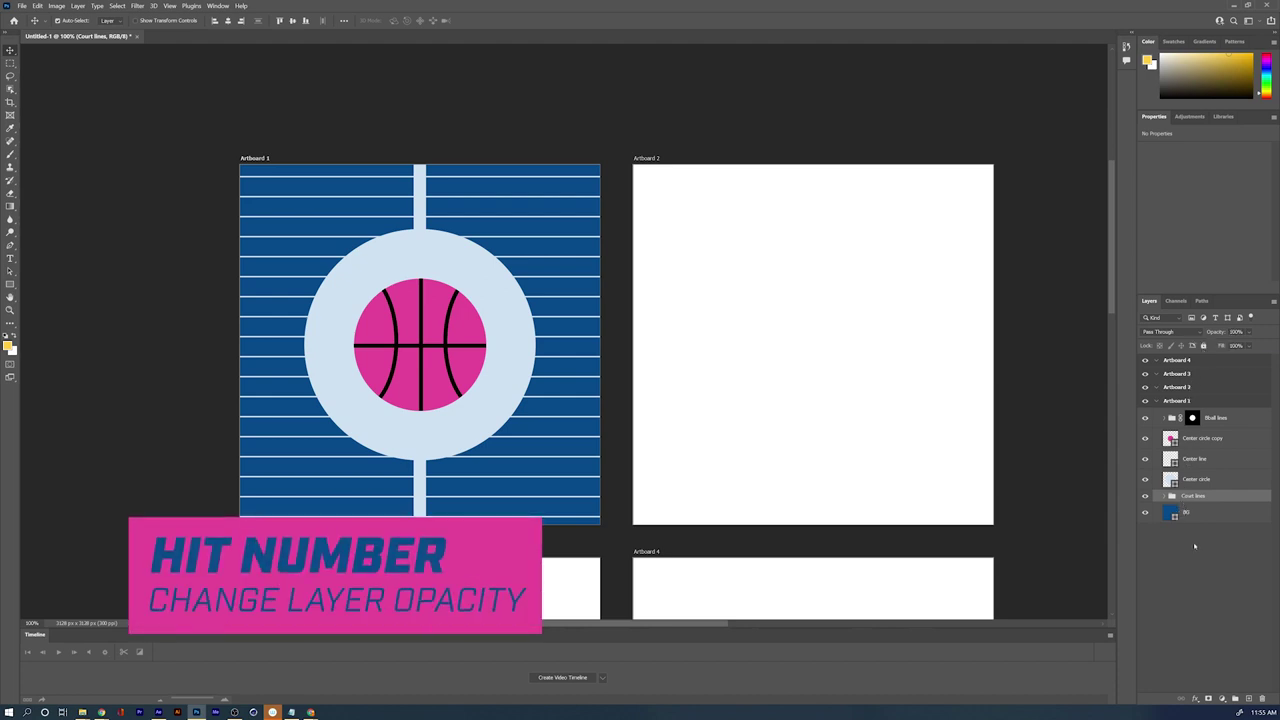
pyautogui.press('3')
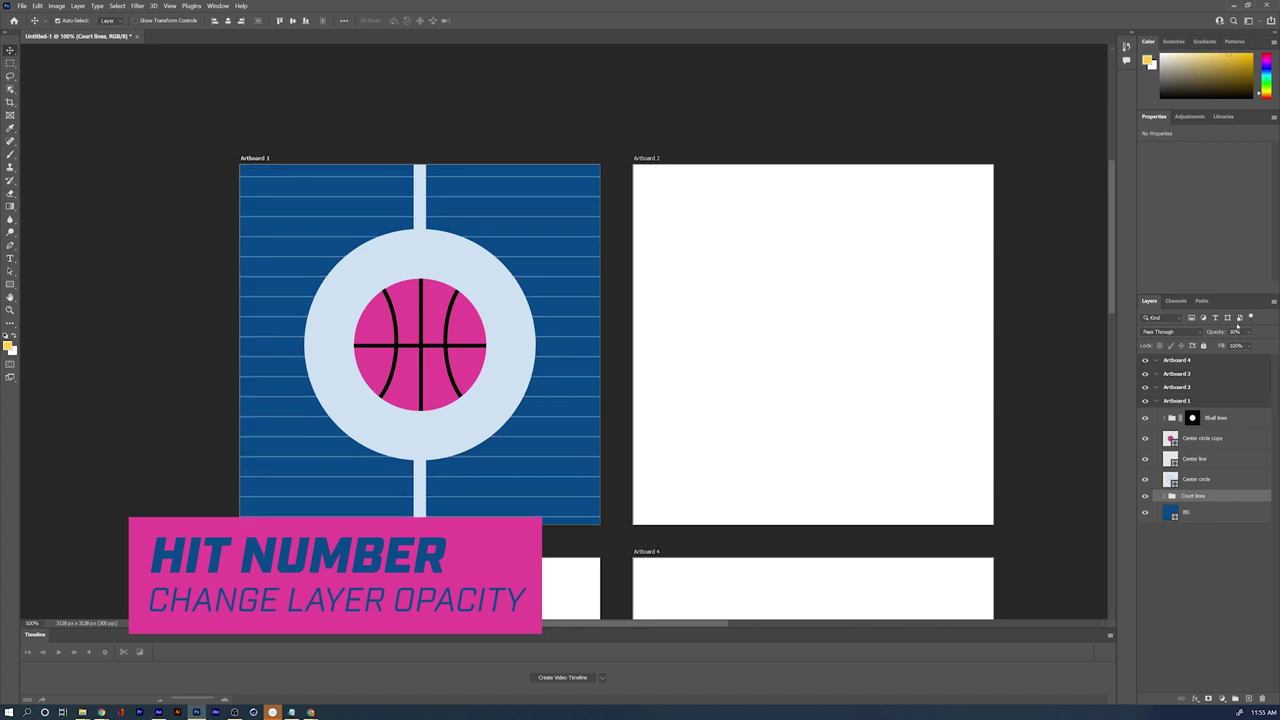